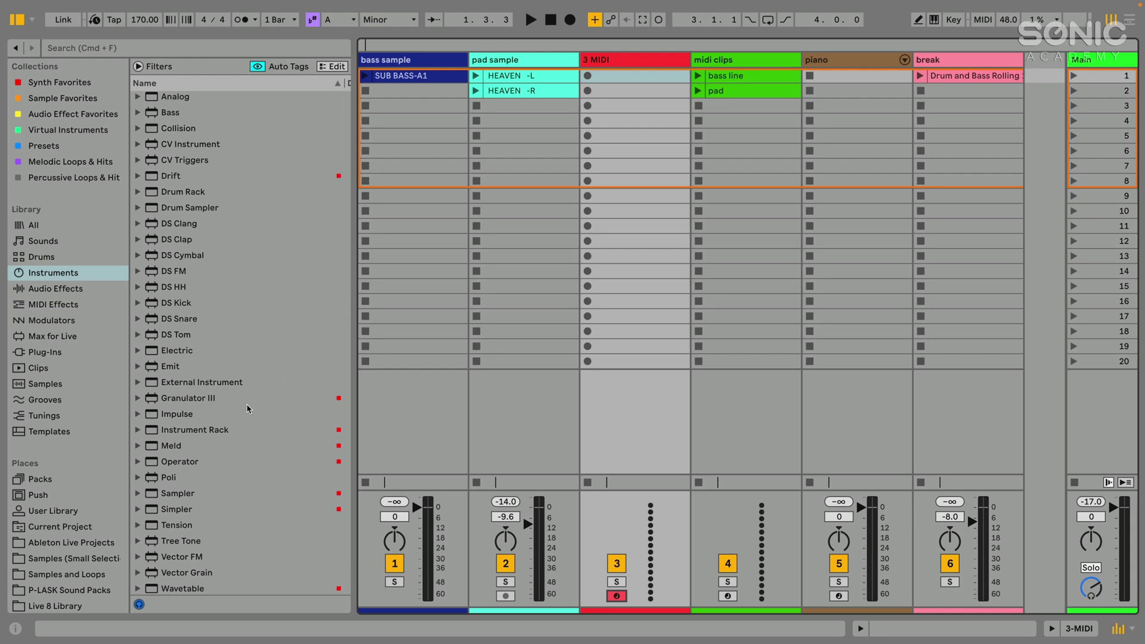
Look over the Sampler, Simpler, Drum Sampler and Drum Rack entries in the instrument list.
scroll(241, 412, "down", 1)
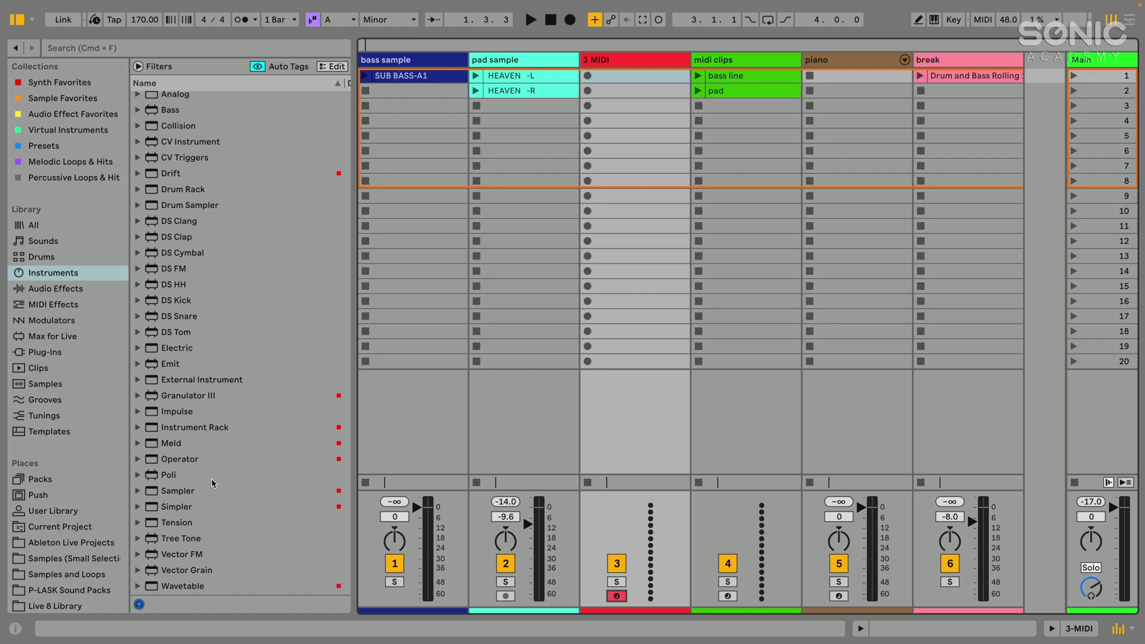
left_click(173, 495)
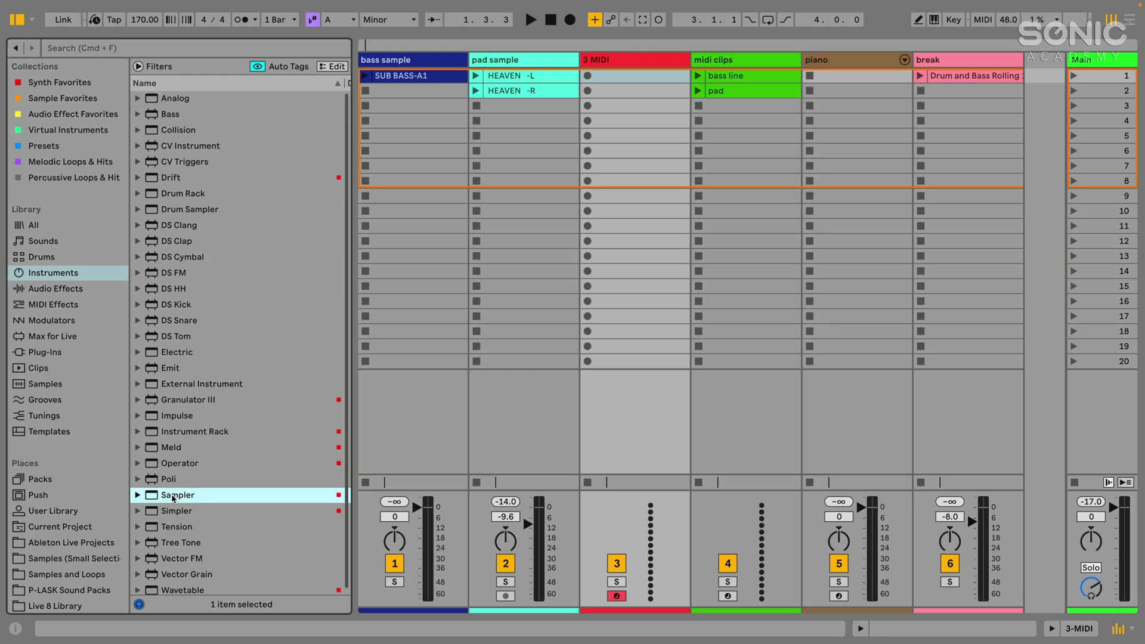
left_click(172, 513)
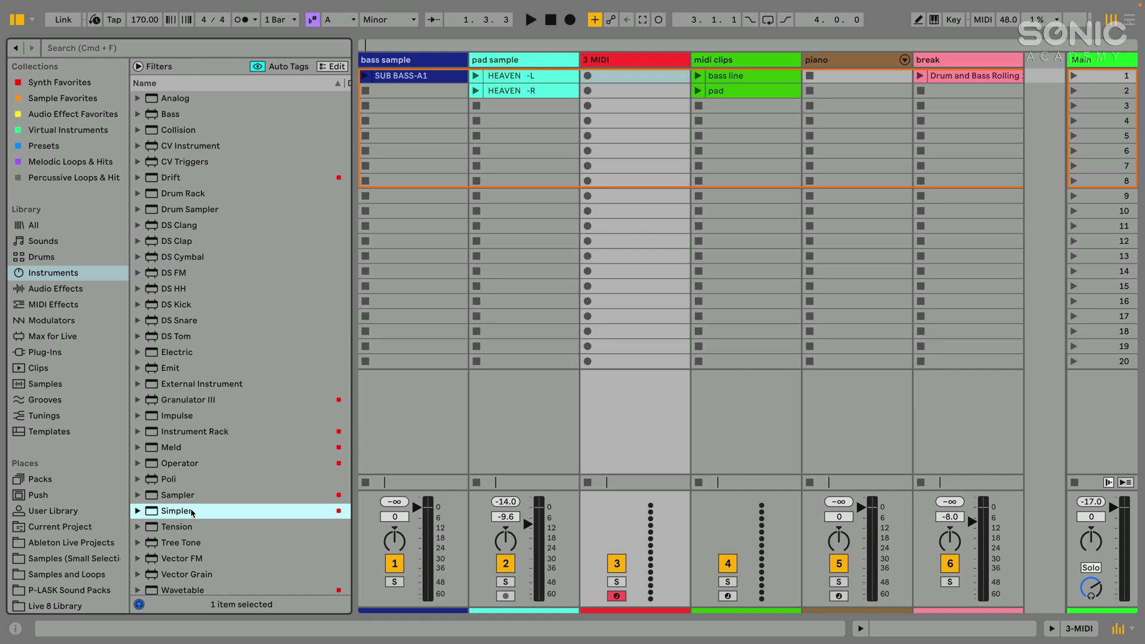
left_click(197, 214)
left_click(177, 196)
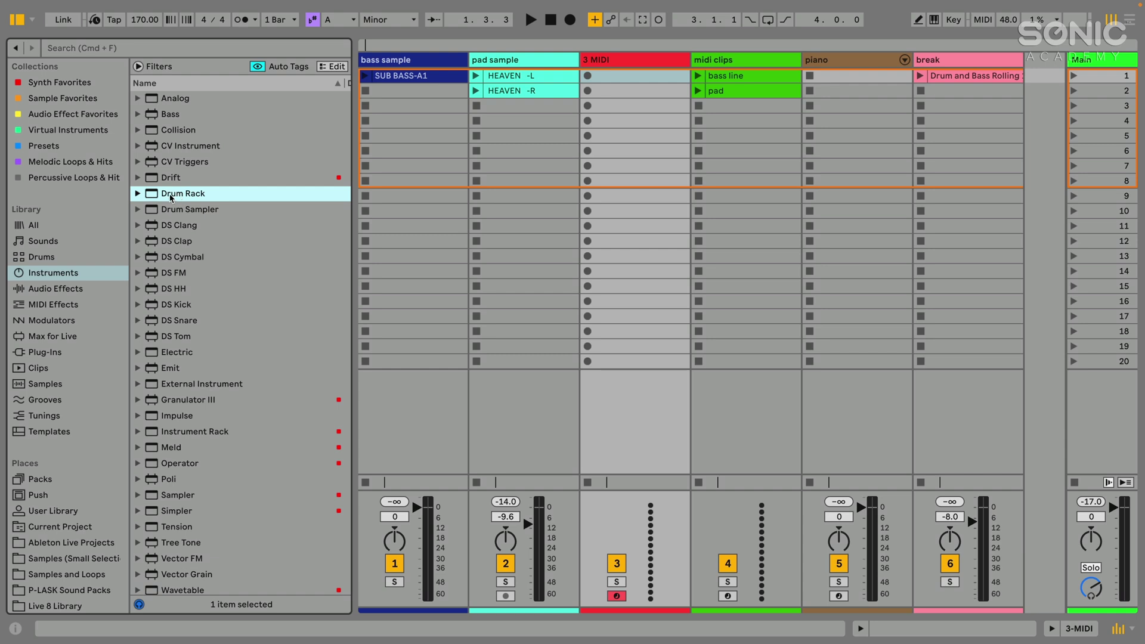
Inspect the SUB BASS-A1 clip and the HEAVEN -L and -R clips on the bass sample and pad sample tracks.
left_click(405, 76)
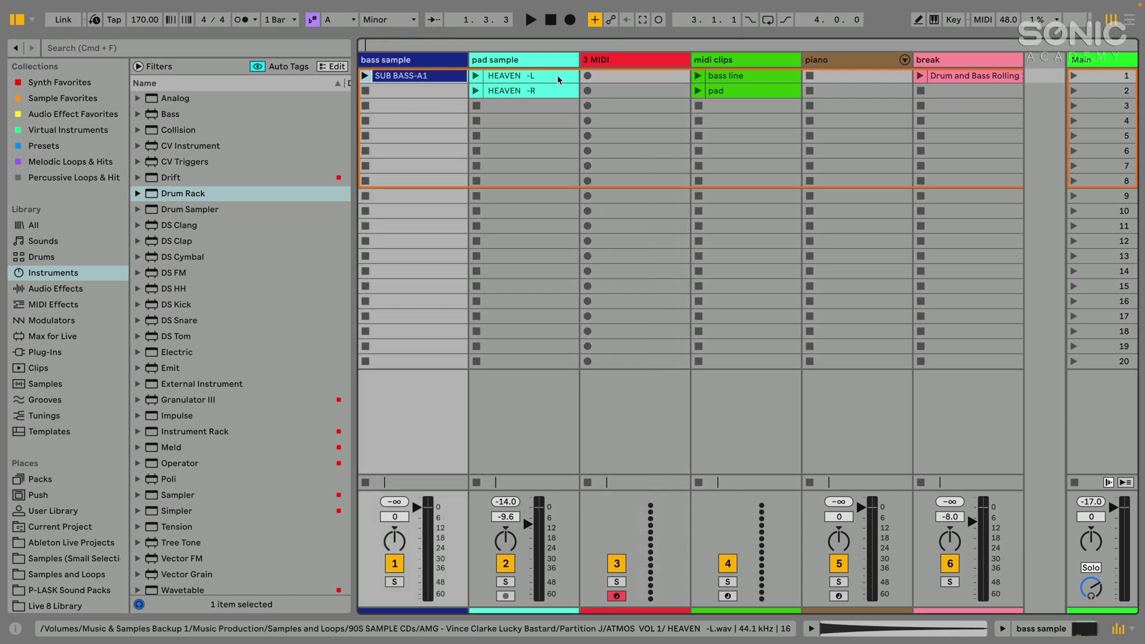
left_click(535, 88)
left_click(530, 77)
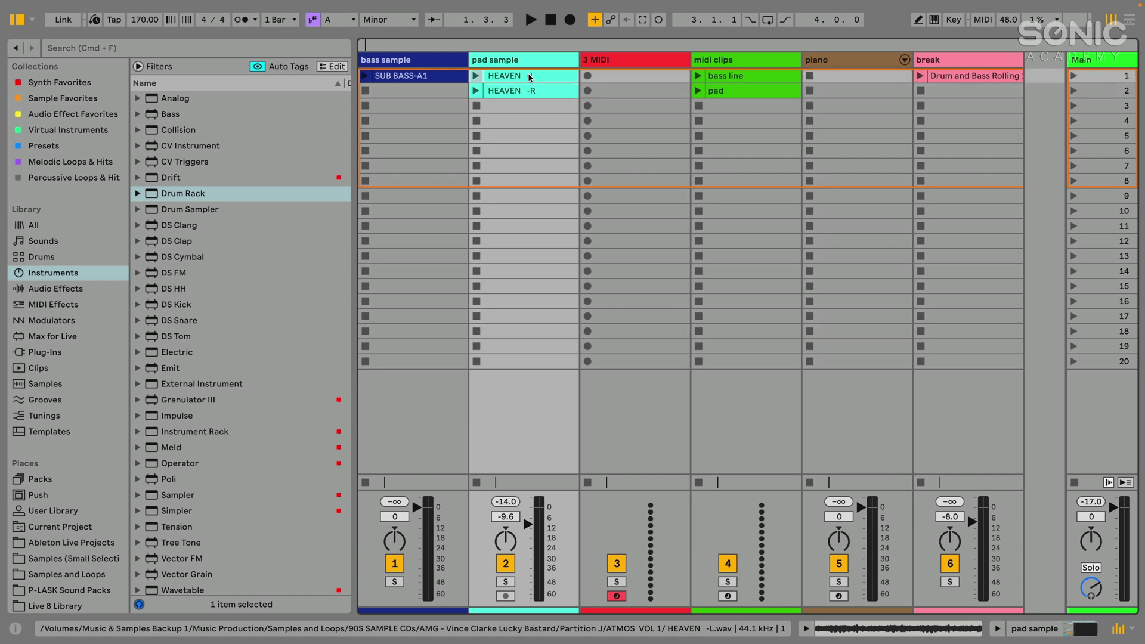
left_click(421, 77)
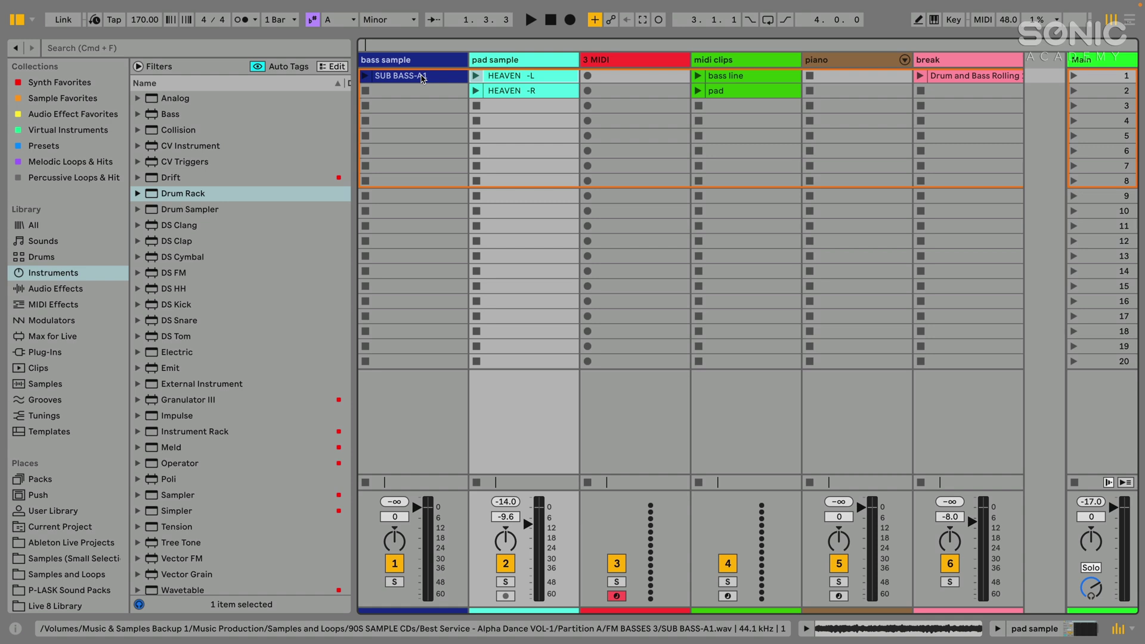
left_click(421, 78)
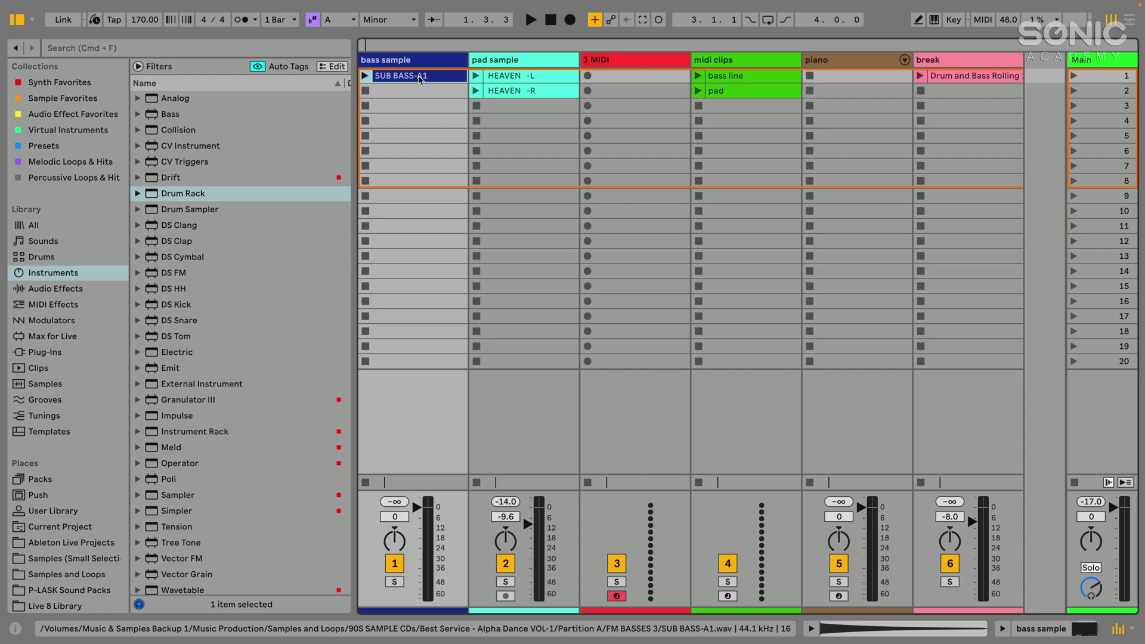
left_click(410, 75)
left_click(486, 77)
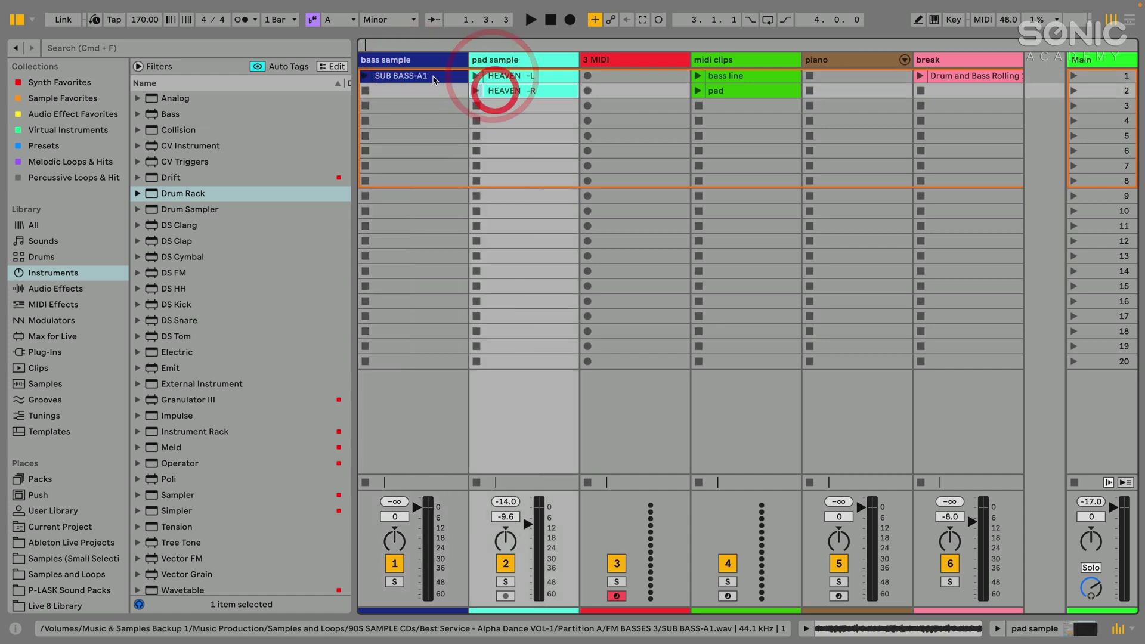
Reveal the SUB BASS-A1 clip's source file in the browser and view the neighbouring bass samples.
left_click(421, 75)
right_click(399, 77)
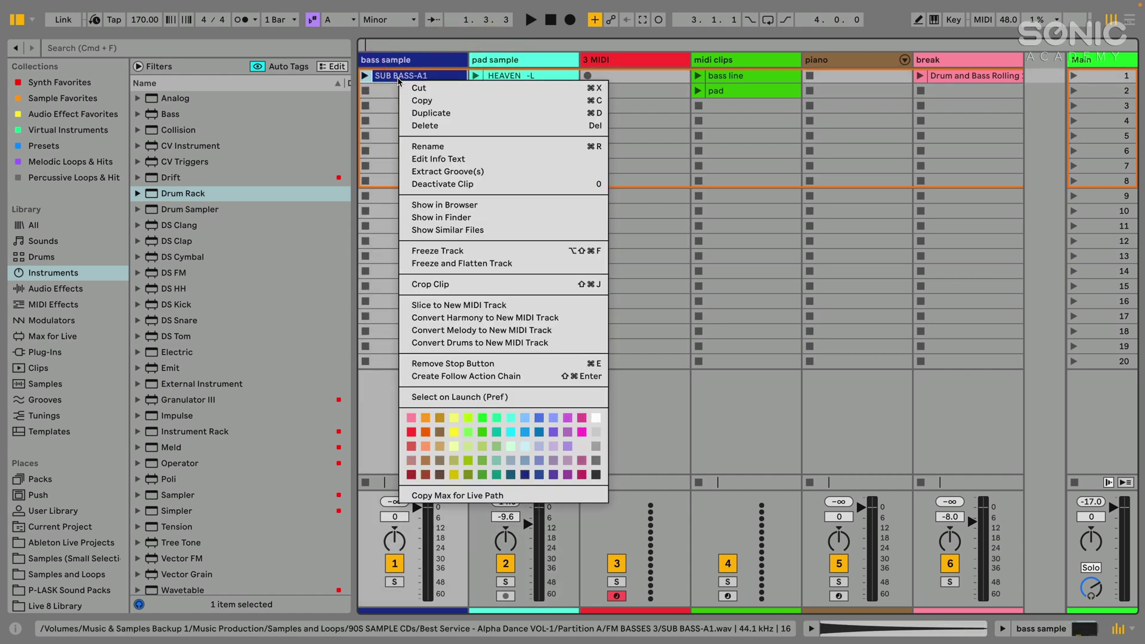
left_click(437, 204)
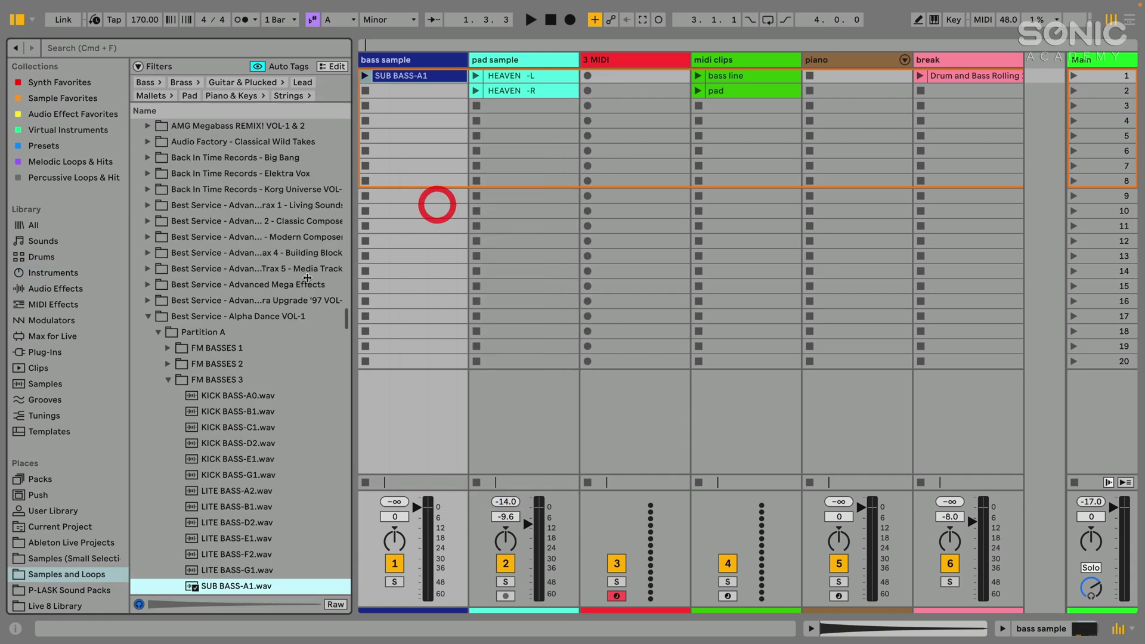
scroll(192, 197, "down", 3)
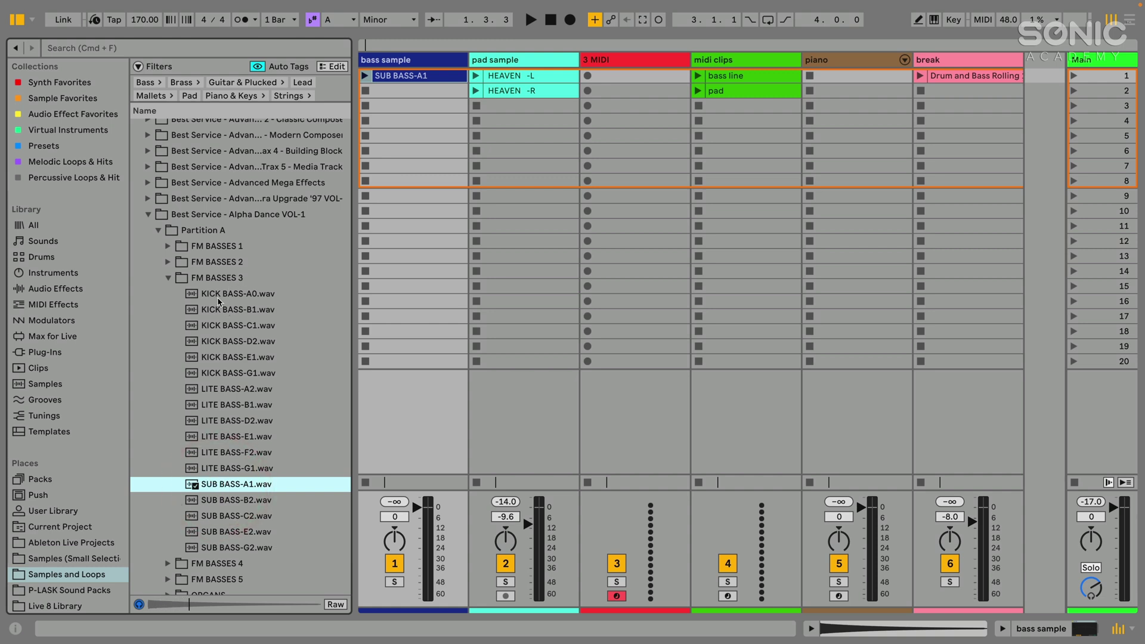
Reveal the HEAVEN -L clip's source file in the browser and look through its sample CD folders.
left_click(511, 78)
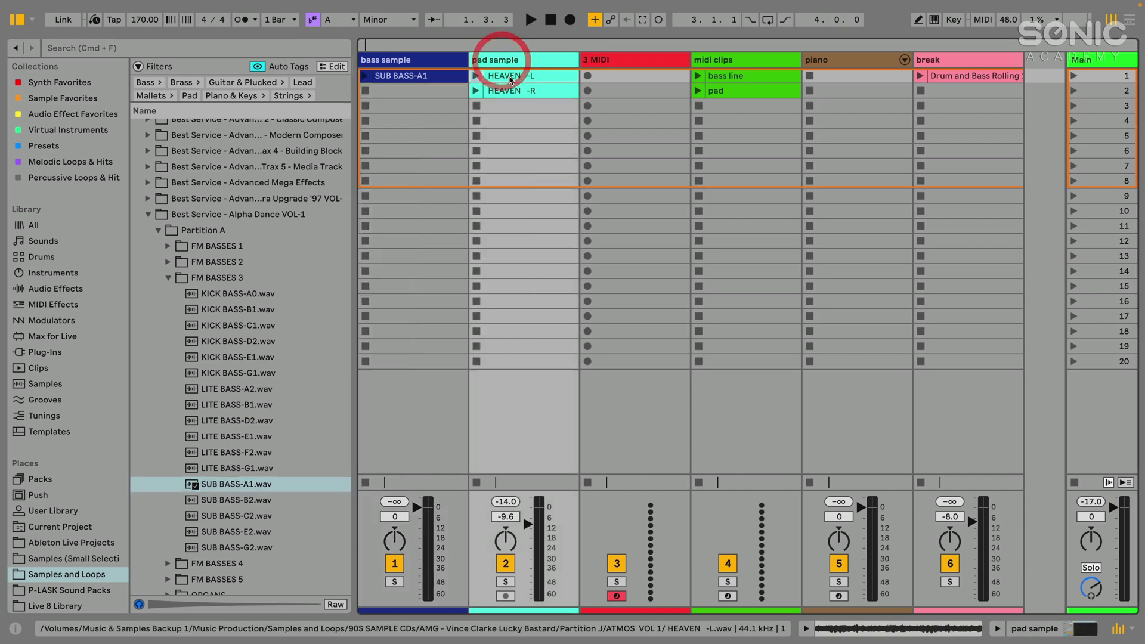
left_click(510, 92)
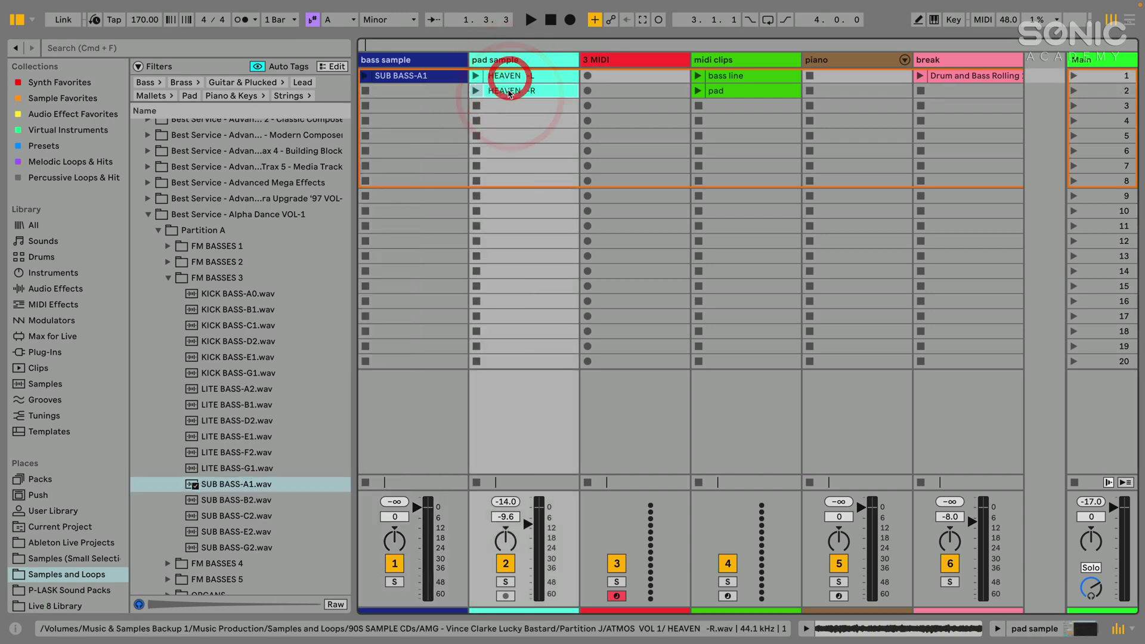
left_click(507, 76)
right_click(503, 76)
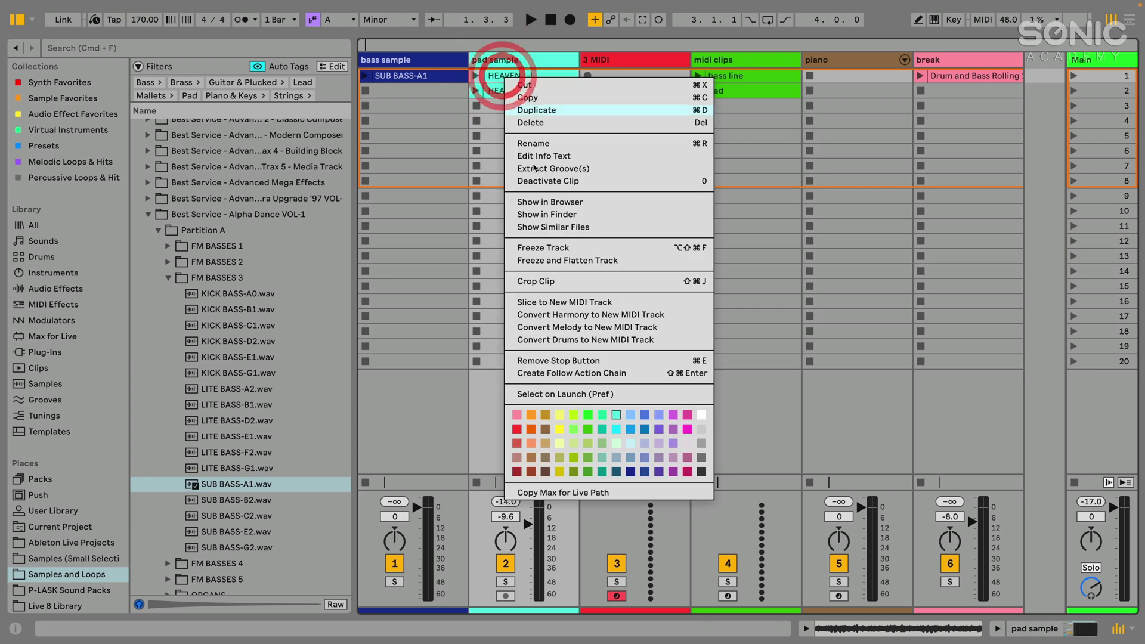
left_click(560, 202)
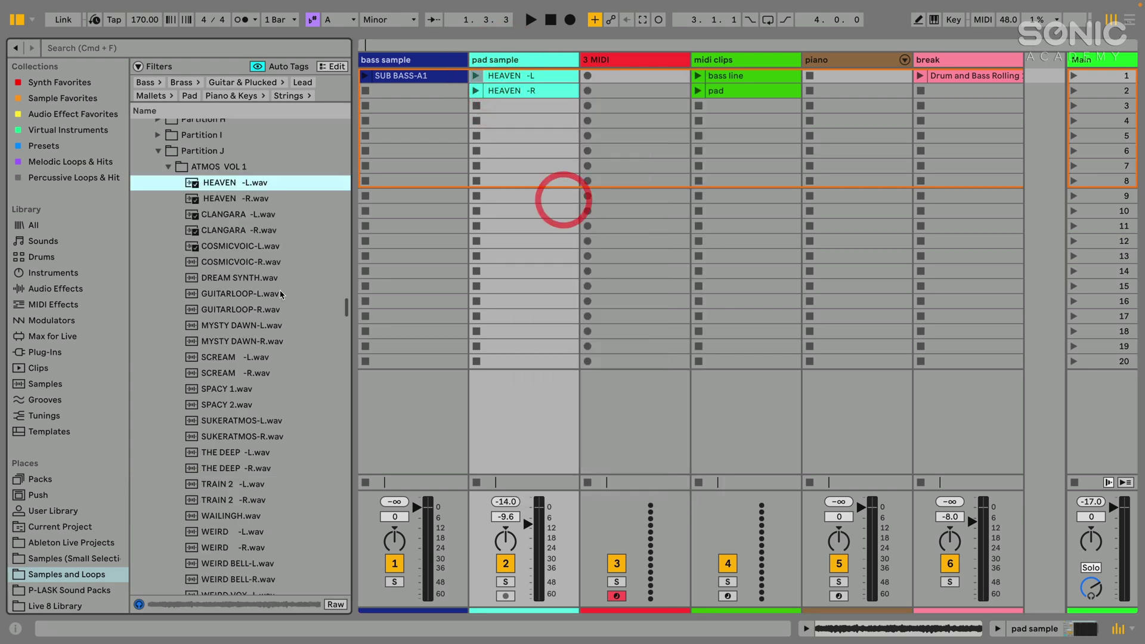
scroll(237, 277, "up", 10)
scroll(238, 277, "down", 1)
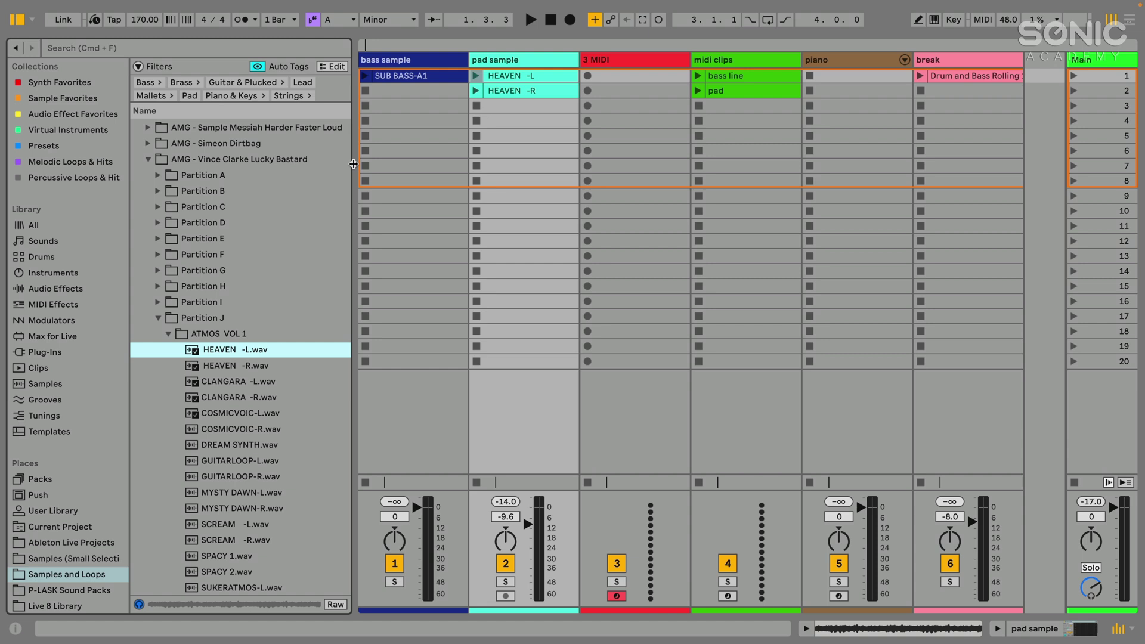
left_click_drag(354, 164, 353, 183)
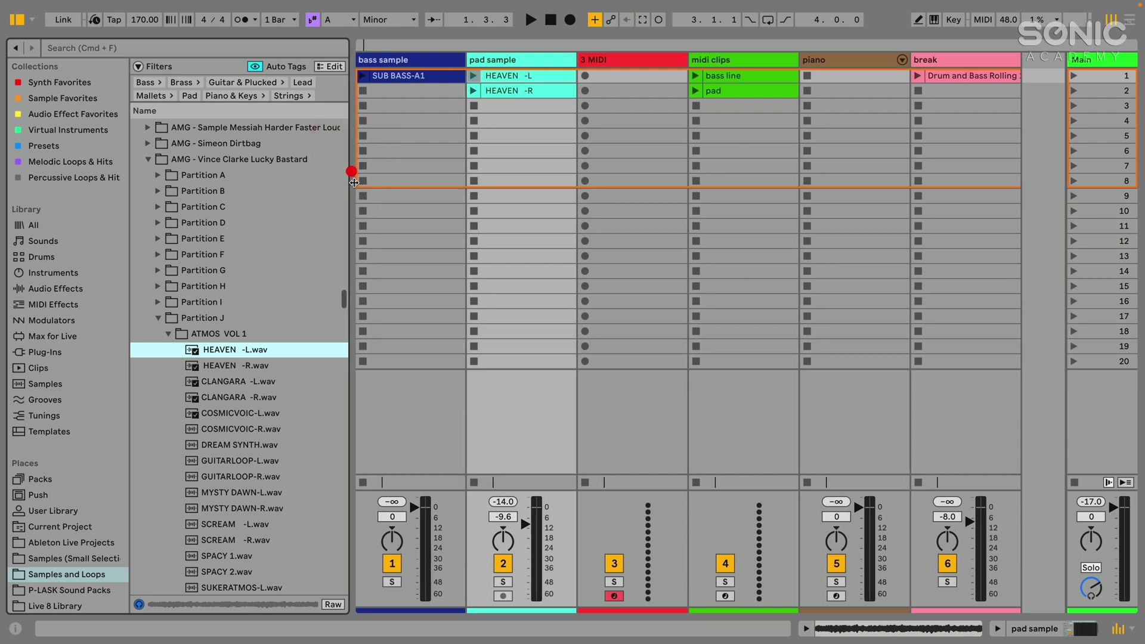
scroll(332, 173, "down", 3)
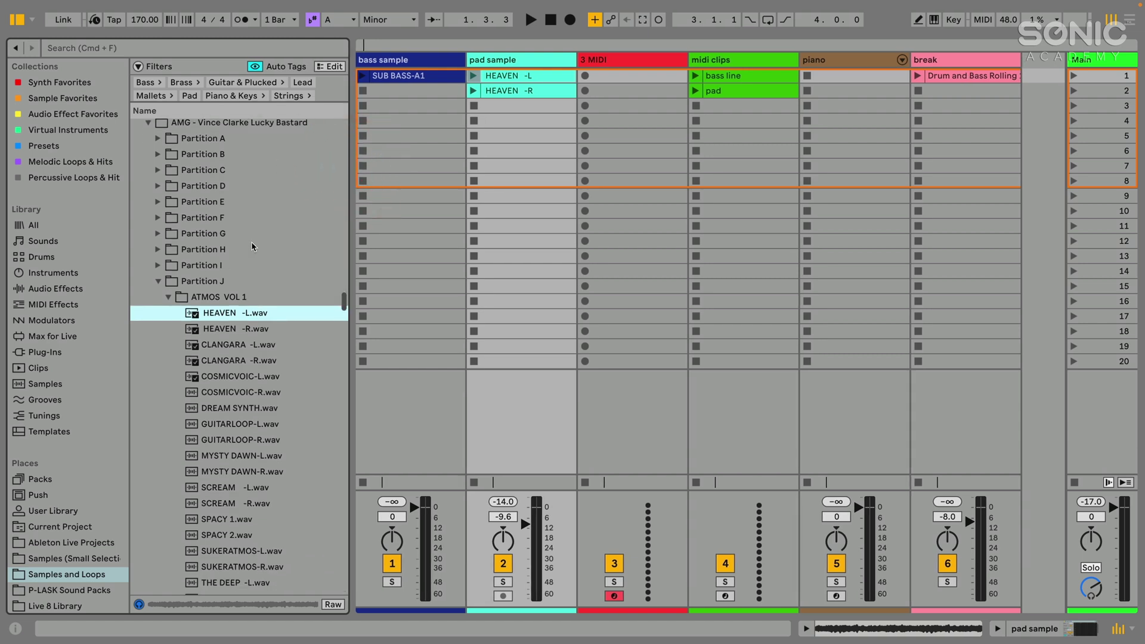
scroll(298, 222, "down", 2)
scroll(297, 220, "up", 2)
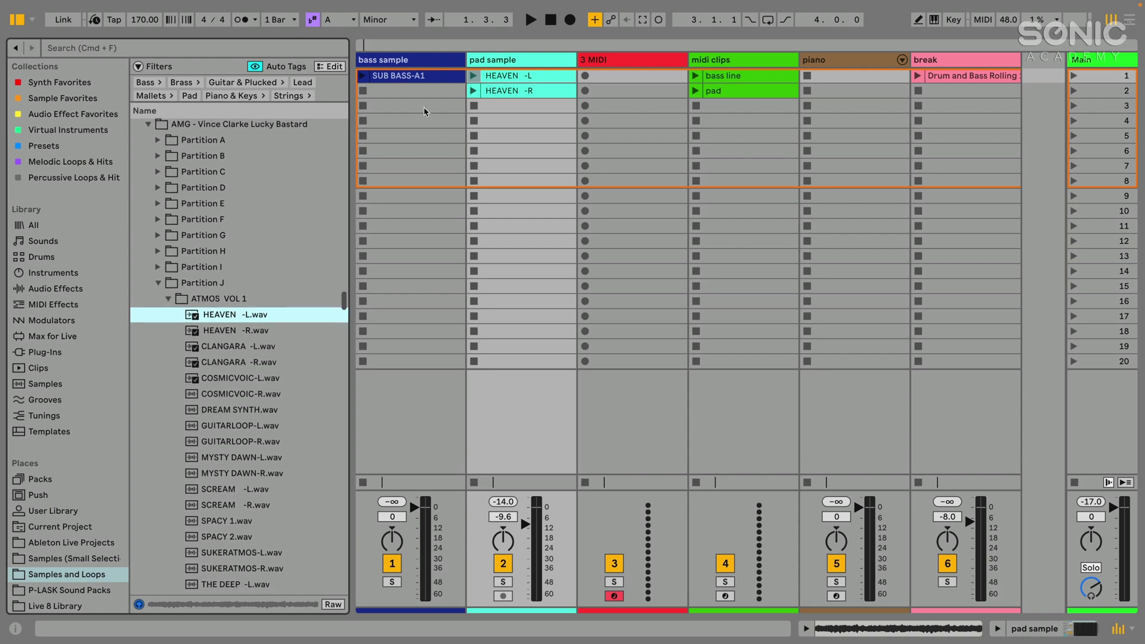
Hide the browser and show the empty device chain of the 3 MIDI track.
left_click(408, 75)
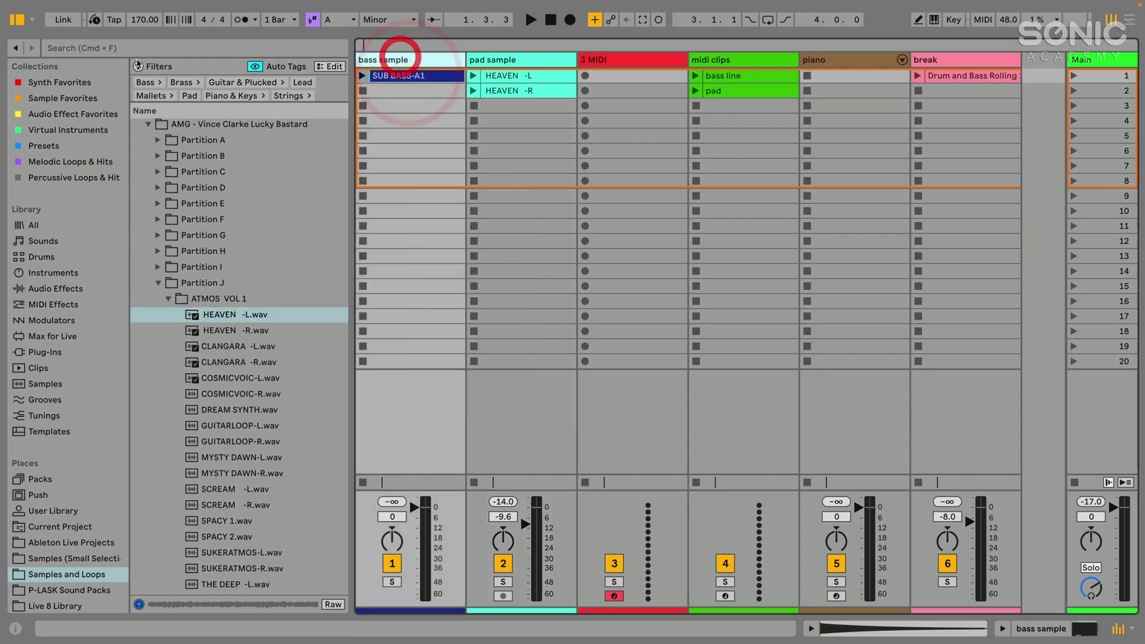
left_click(17, 20)
left_click(60, 76)
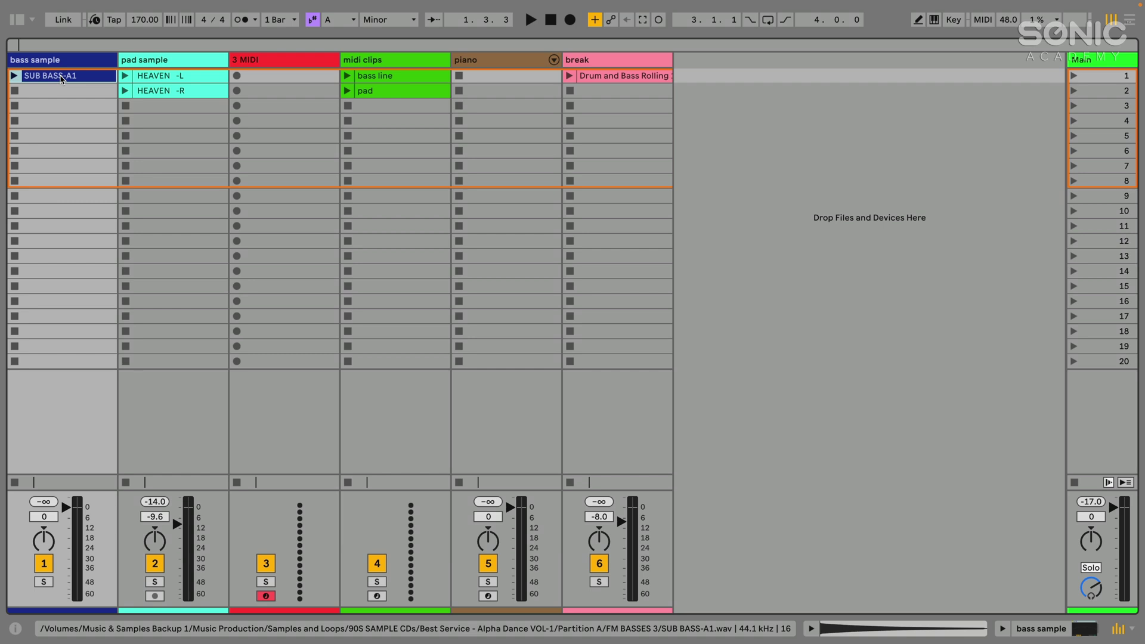
left_click(58, 61)
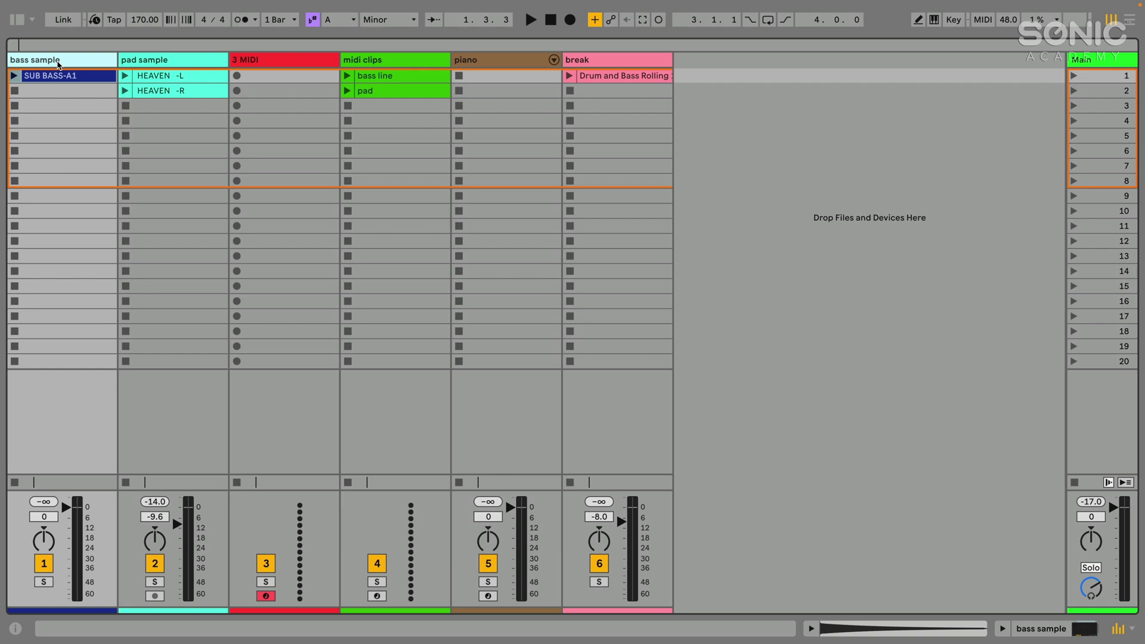
left_click(267, 62)
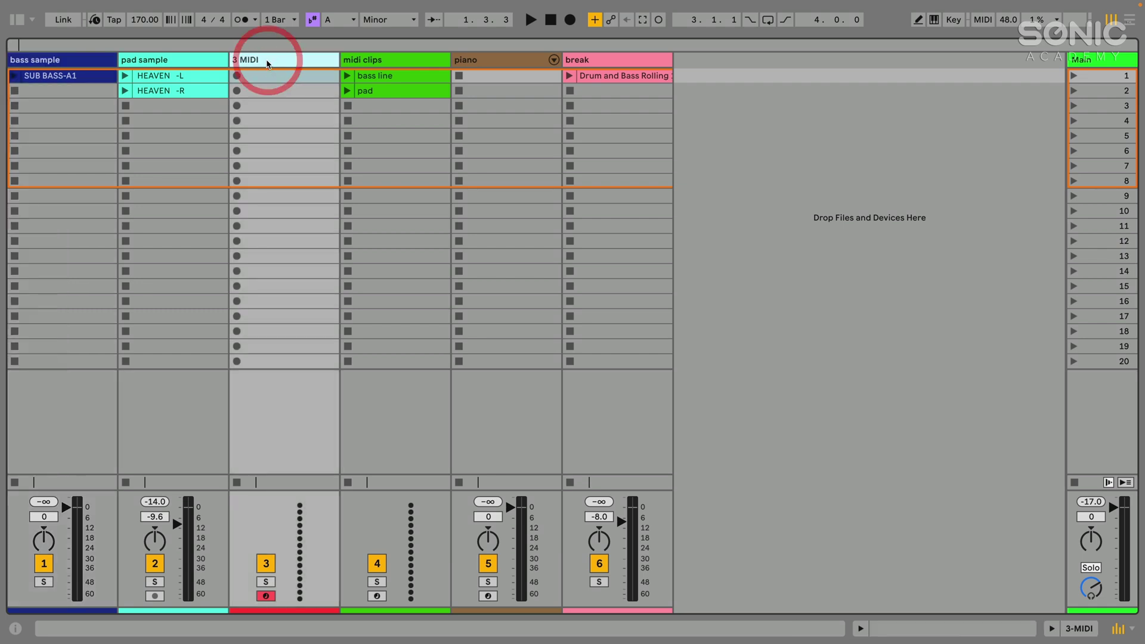
left_click(266, 62)
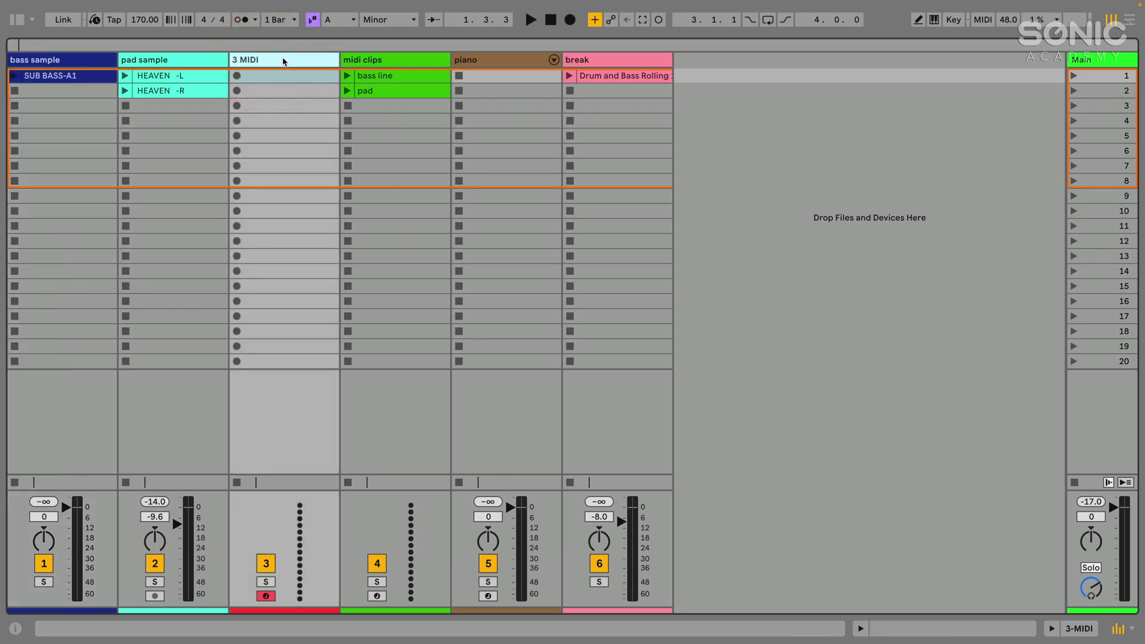
double_click(267, 62)
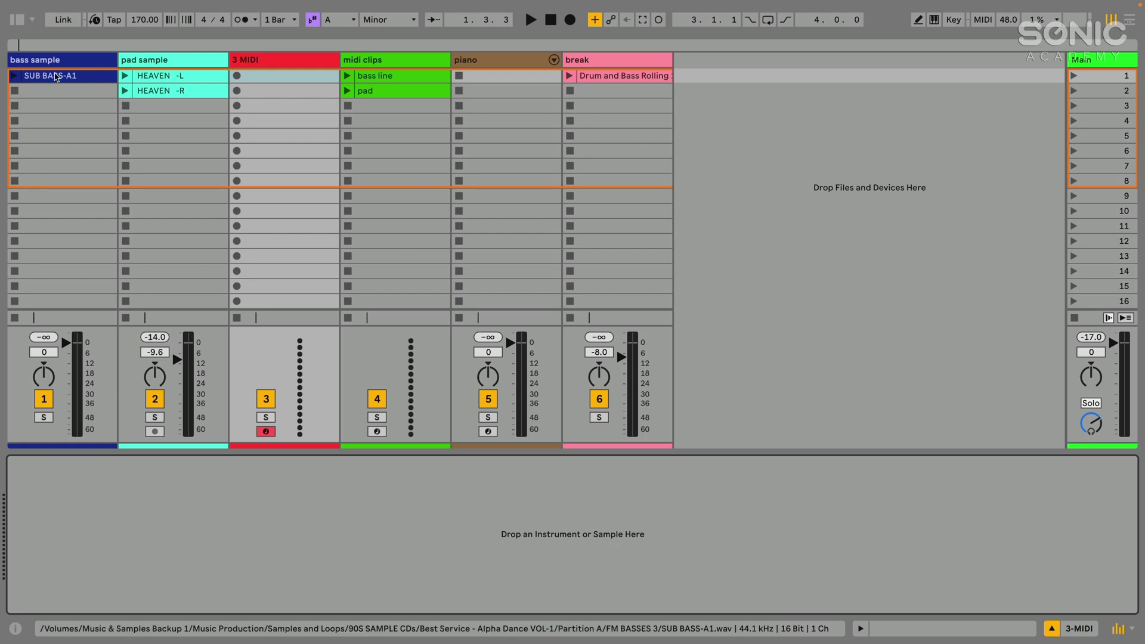
Load the SUB BASS-A1 clip from the bass sample track into the 3 MIDI track's device chain as a Simpler instrument.
left_click(44, 79)
mouse_move(44, 79)
left_mouse_down()
mouse_move(137, 270)
mouse_move(209, 501)
left_mouse_up()
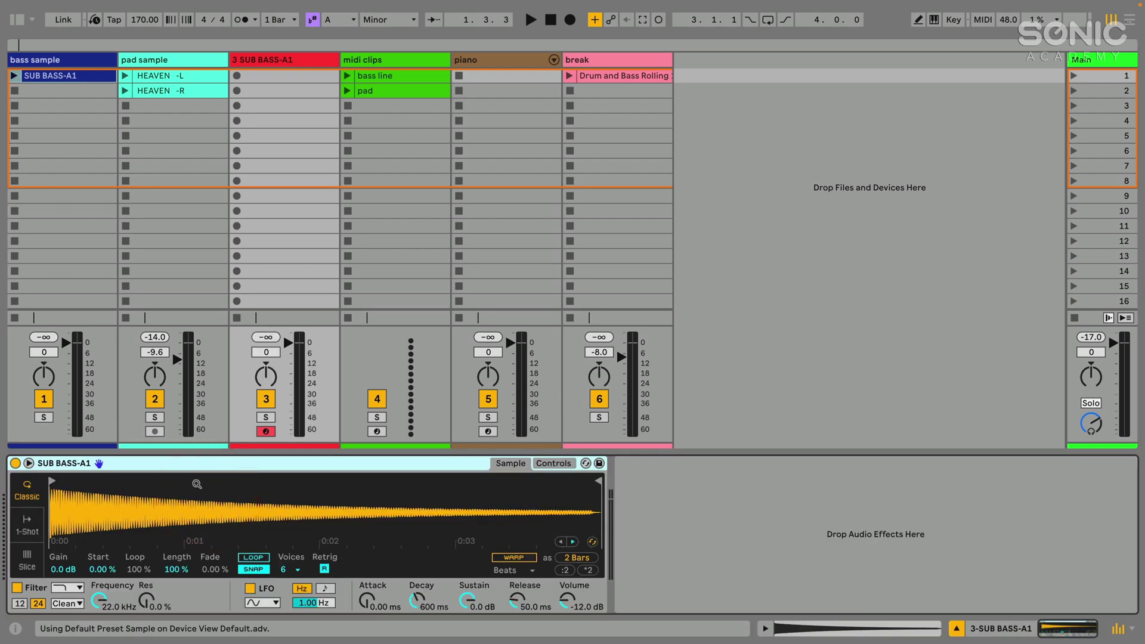
left_click(180, 469)
Locate Simpler in the browser's instrument list, then hide the browser and return to the SUB BASS-A1 device.
left_click(16, 20)
left_click(39, 273)
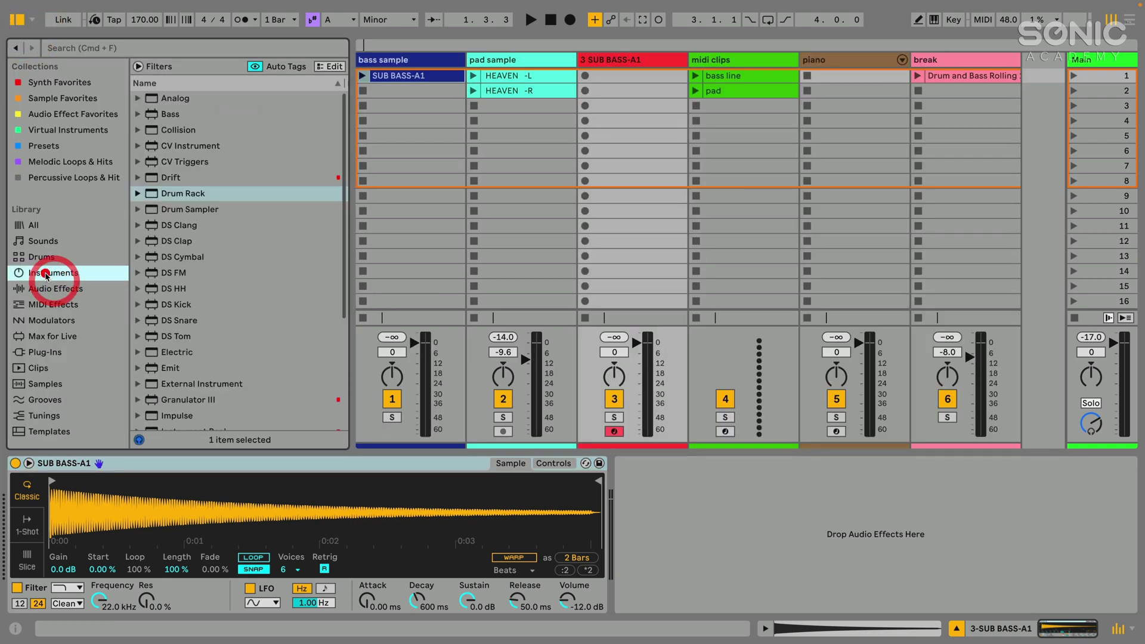
scroll(39, 280, "down", 1)
scroll(40, 278, "down", 1)
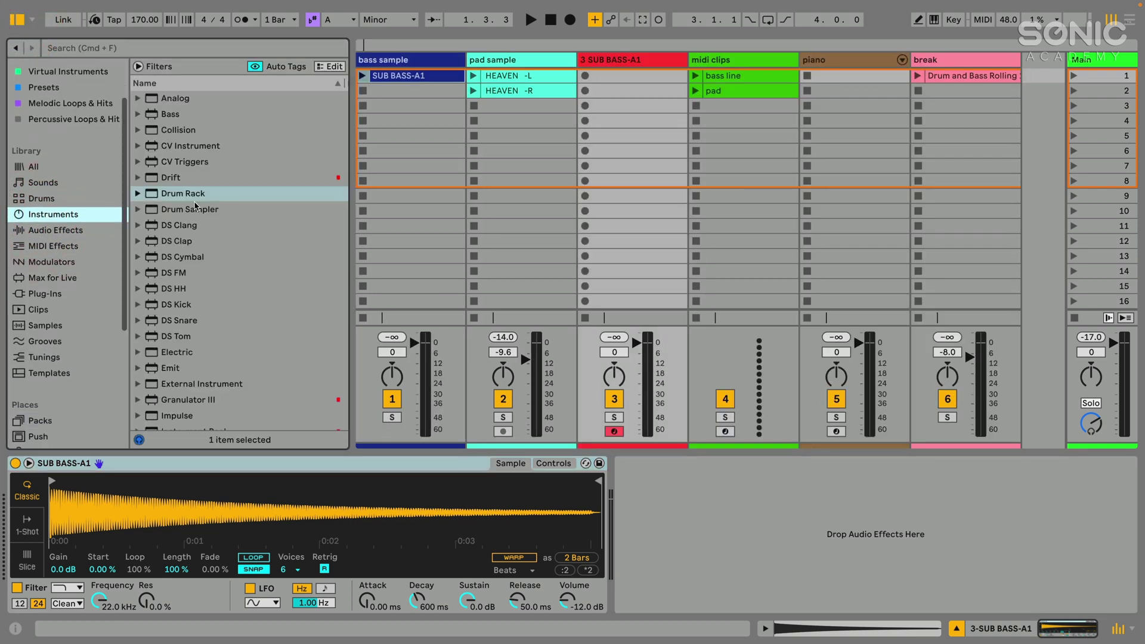
scroll(202, 238, "down", 5)
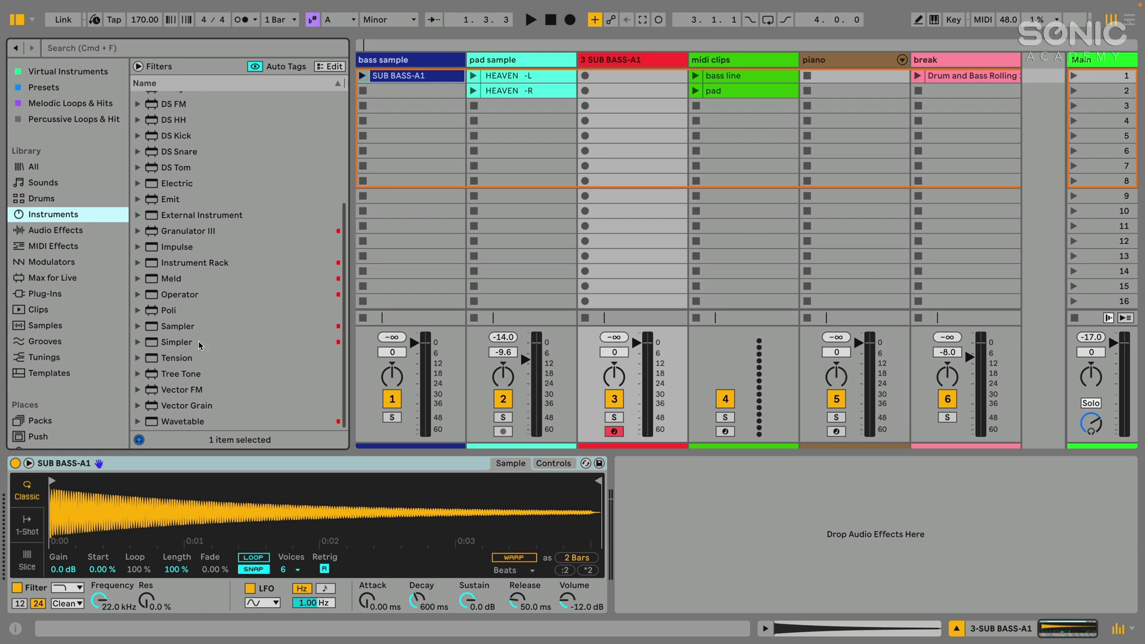
left_click(179, 345)
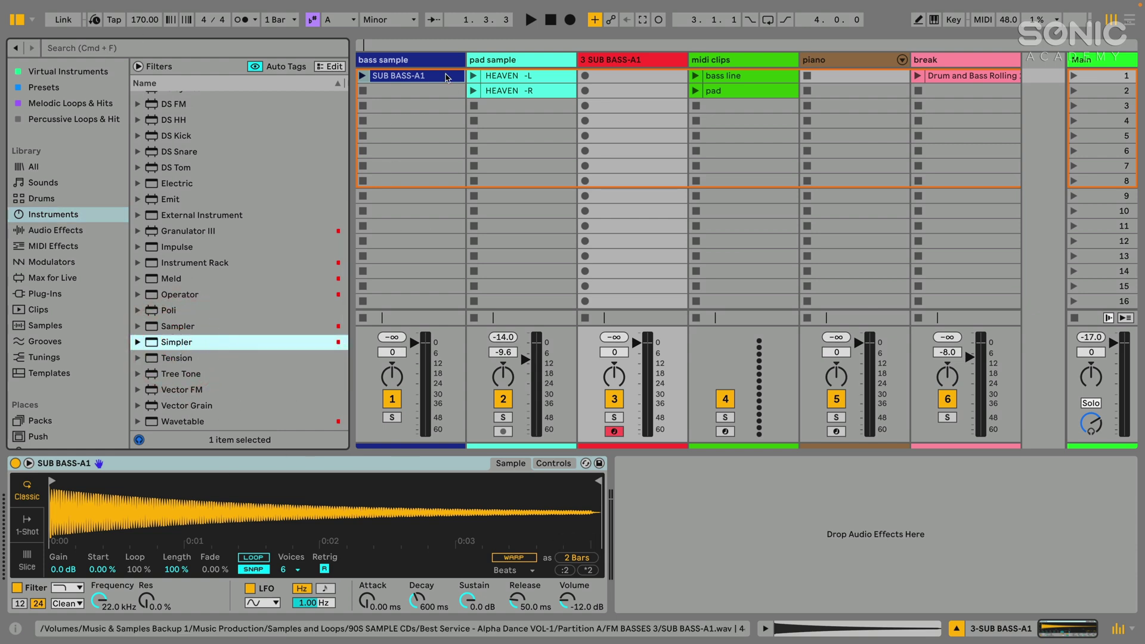
left_click(17, 19)
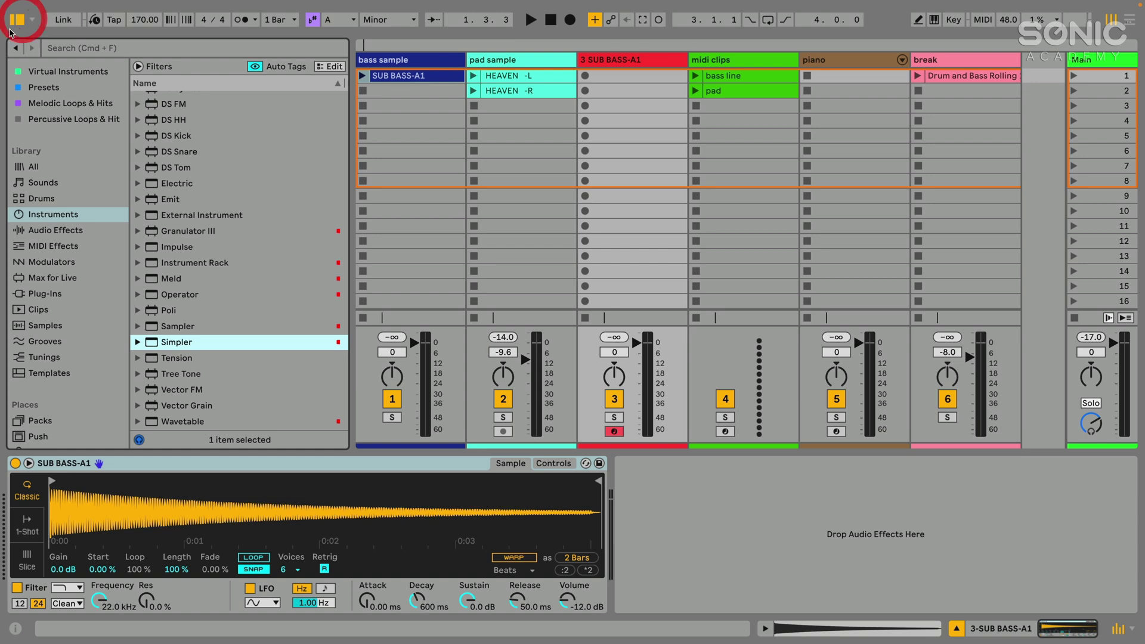
left_click(150, 462)
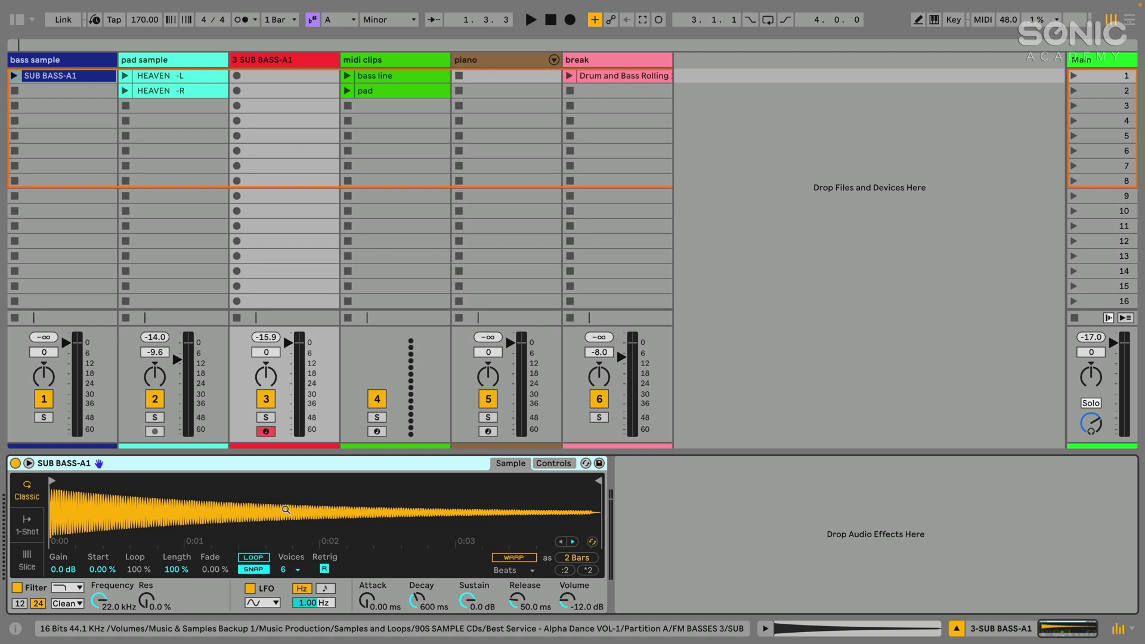
Set the SUB BASS-A1 Simpler's release to 60 s and limit it to 1 voice.
left_click_drag(517, 602, 517, 542)
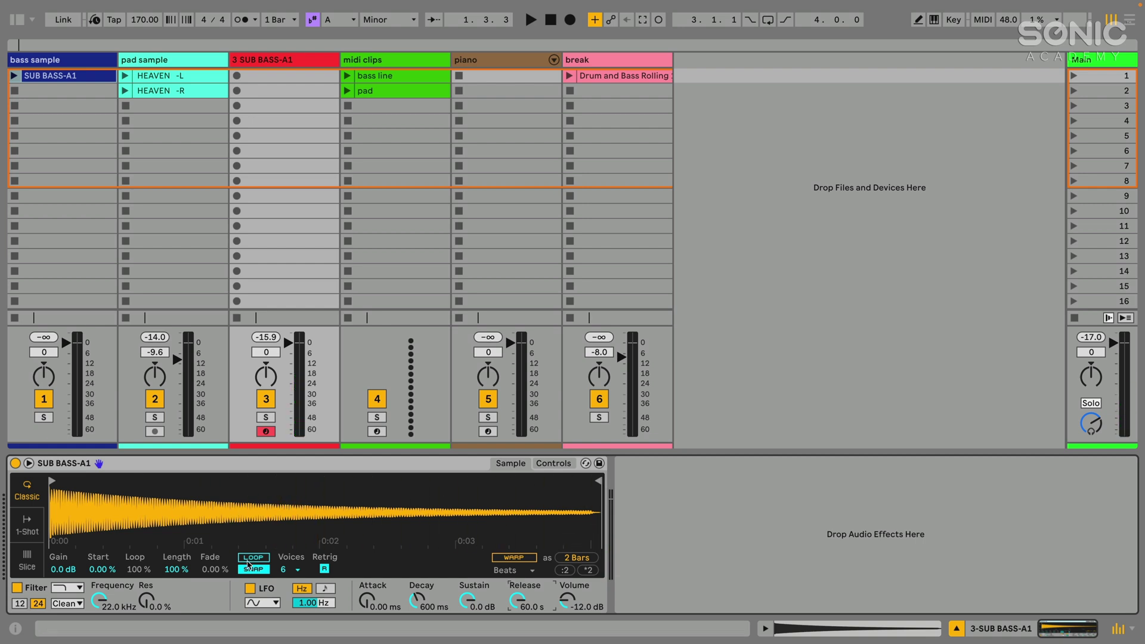
left_click(286, 570)
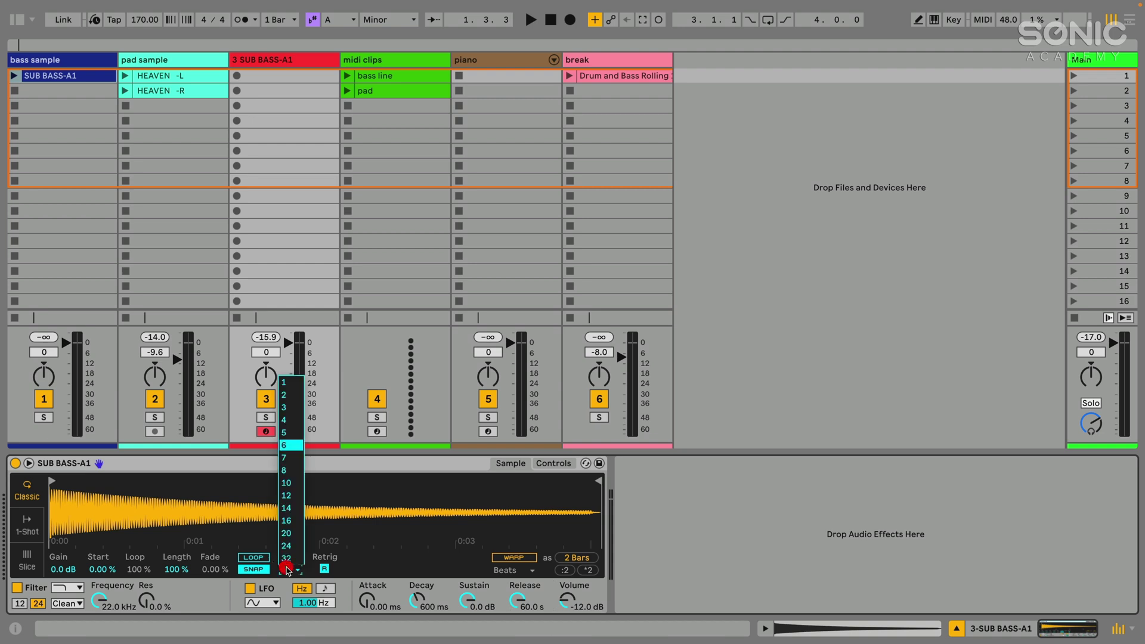
left_click(291, 382)
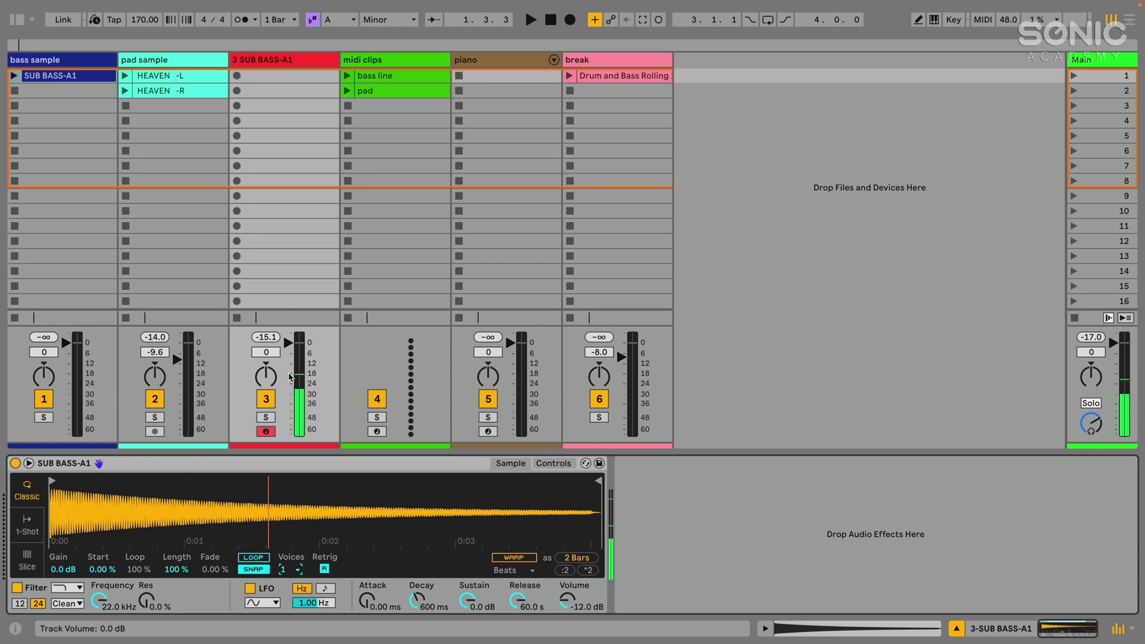
left_click(301, 463)
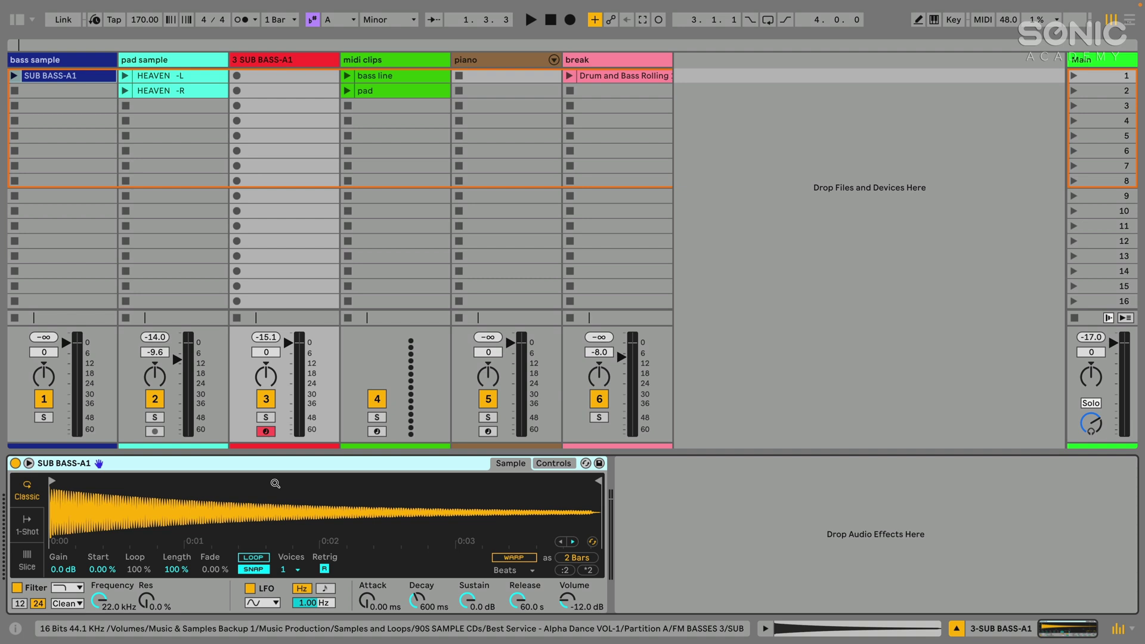
left_click(278, 467)
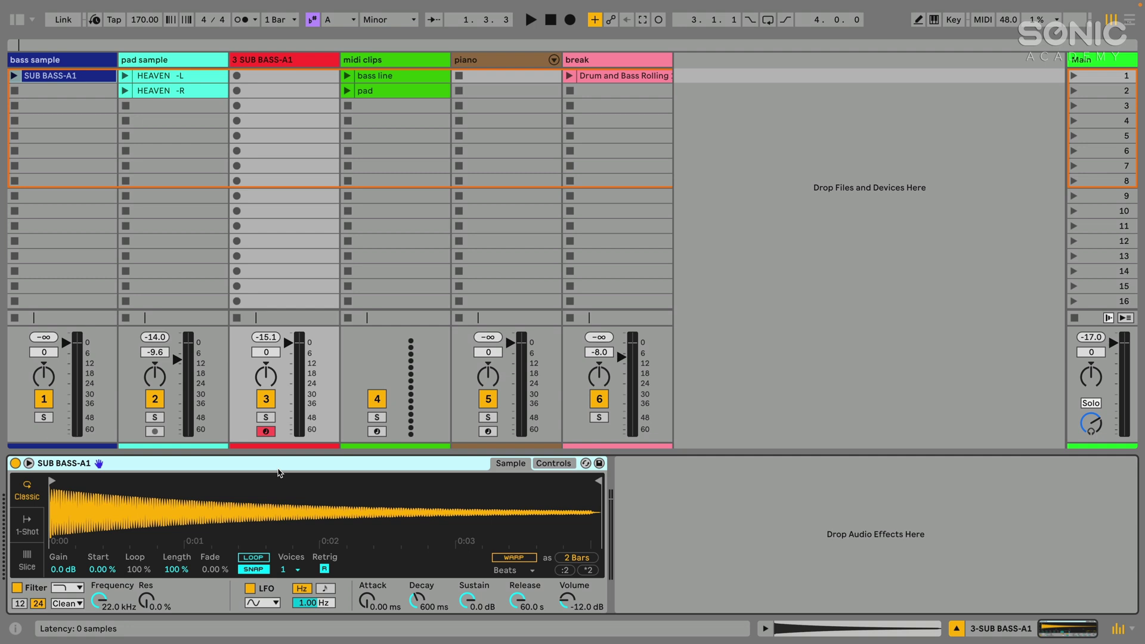
left_click(277, 467)
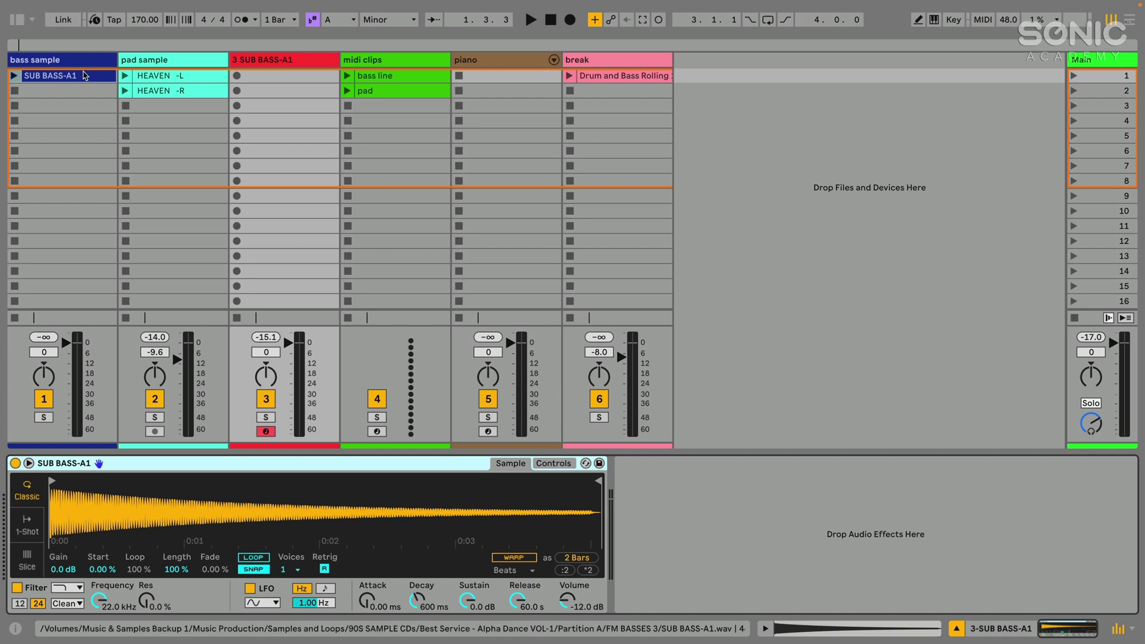
Add a Tuner audio effect after the SUB BASS-A1 Simpler, hide the browser and reselect the Simpler device.
left_click(16, 19)
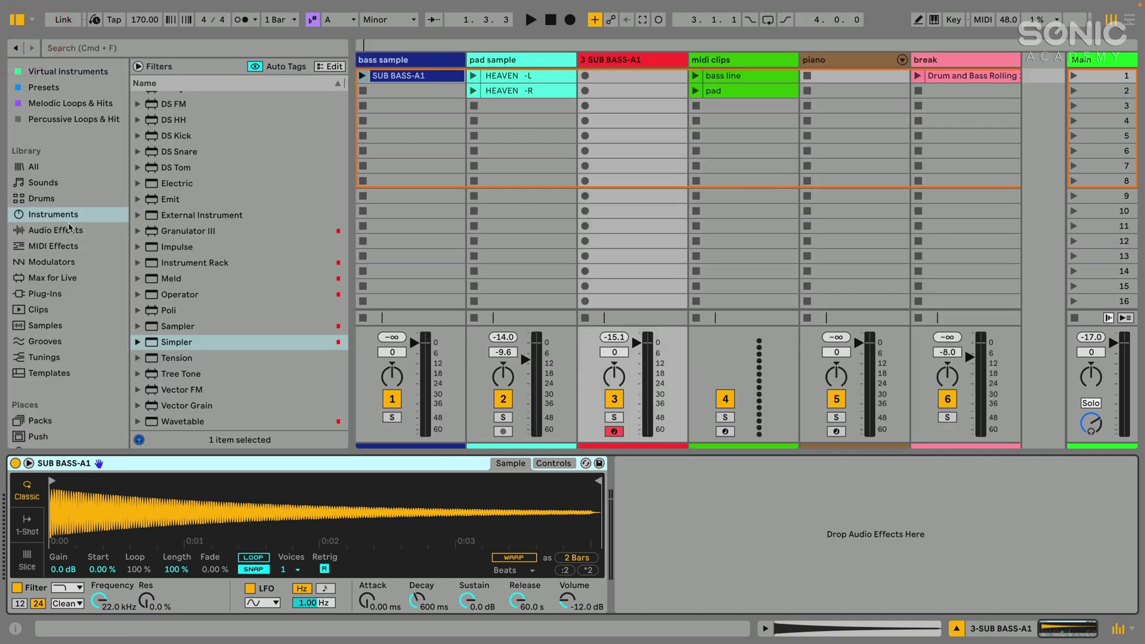
left_click(50, 230)
scroll(218, 349, "down", 3)
left_click_drag(167, 343, 690, 529)
left_click(17, 21)
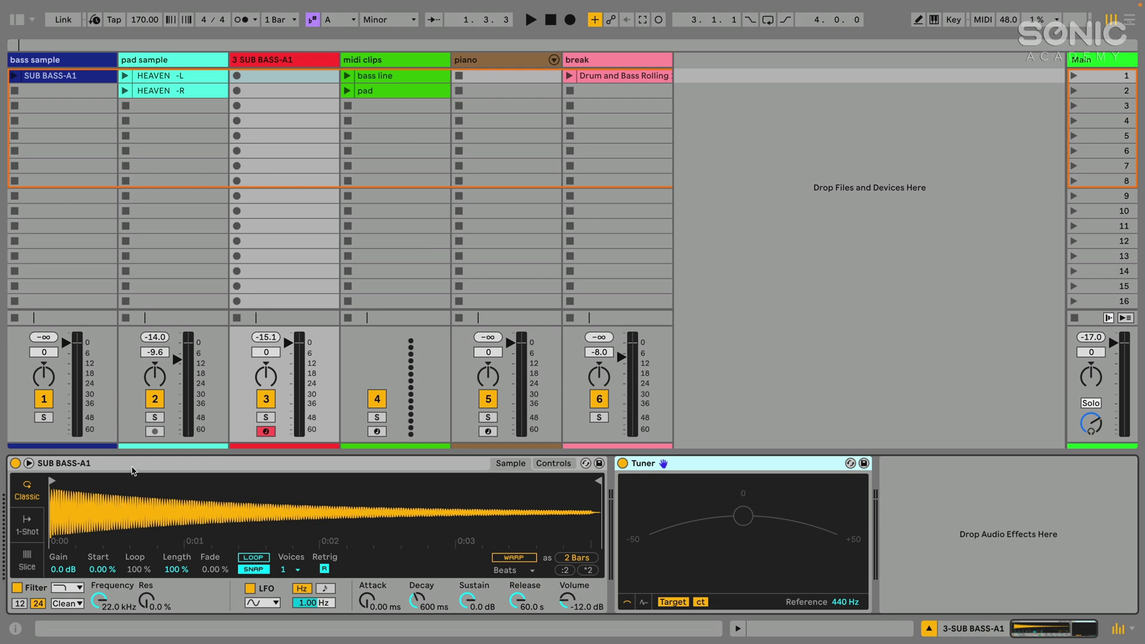
left_click(133, 465)
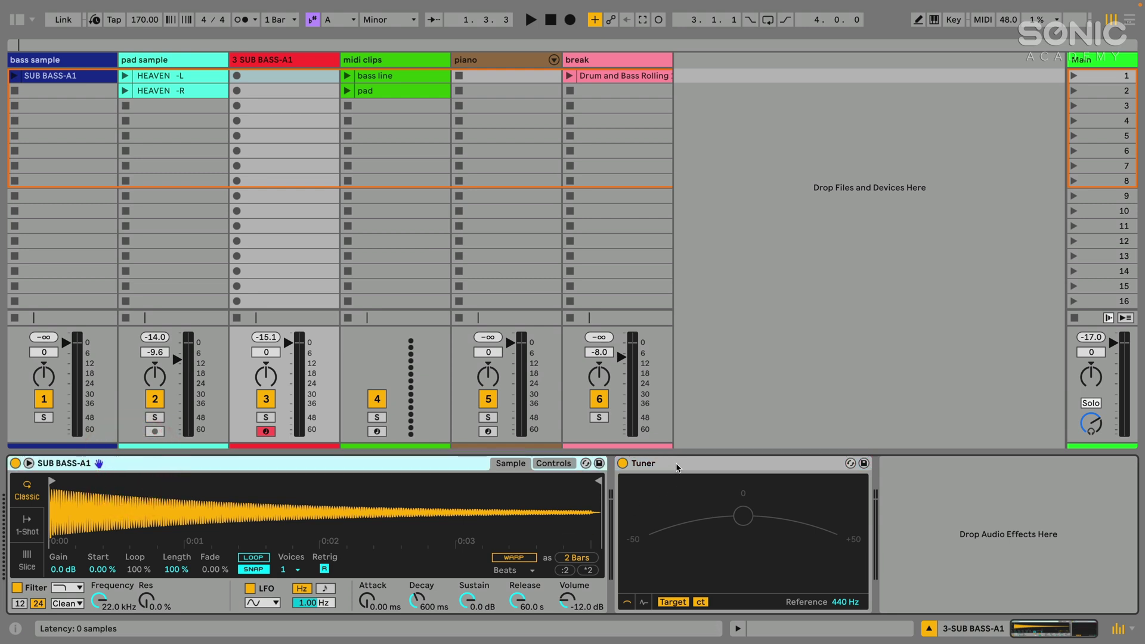
left_click(678, 468)
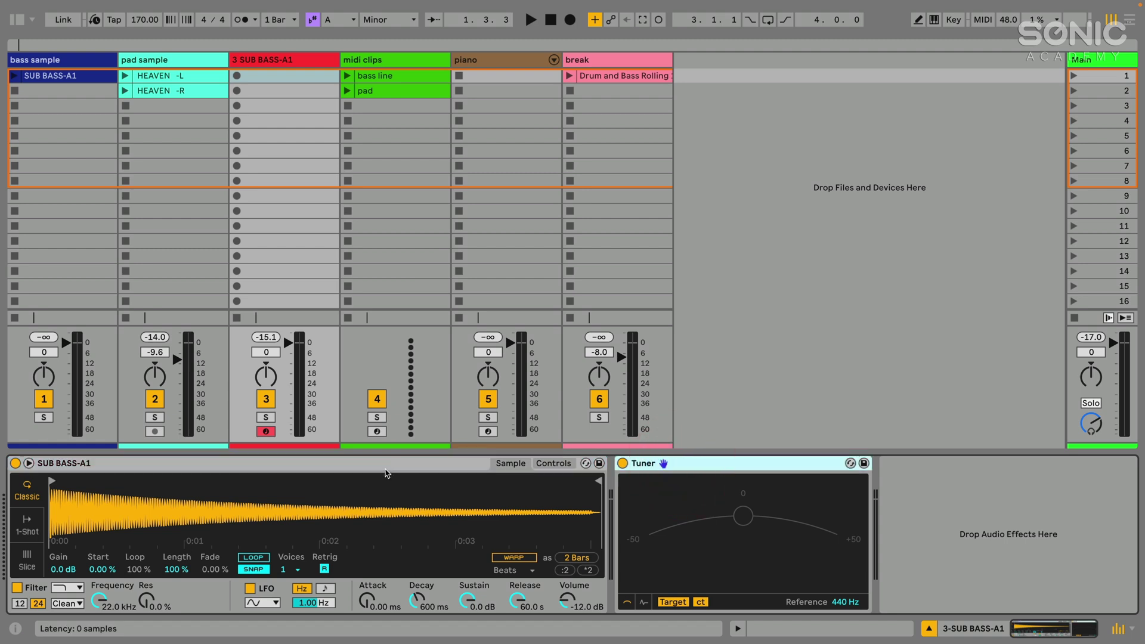
left_click(387, 471)
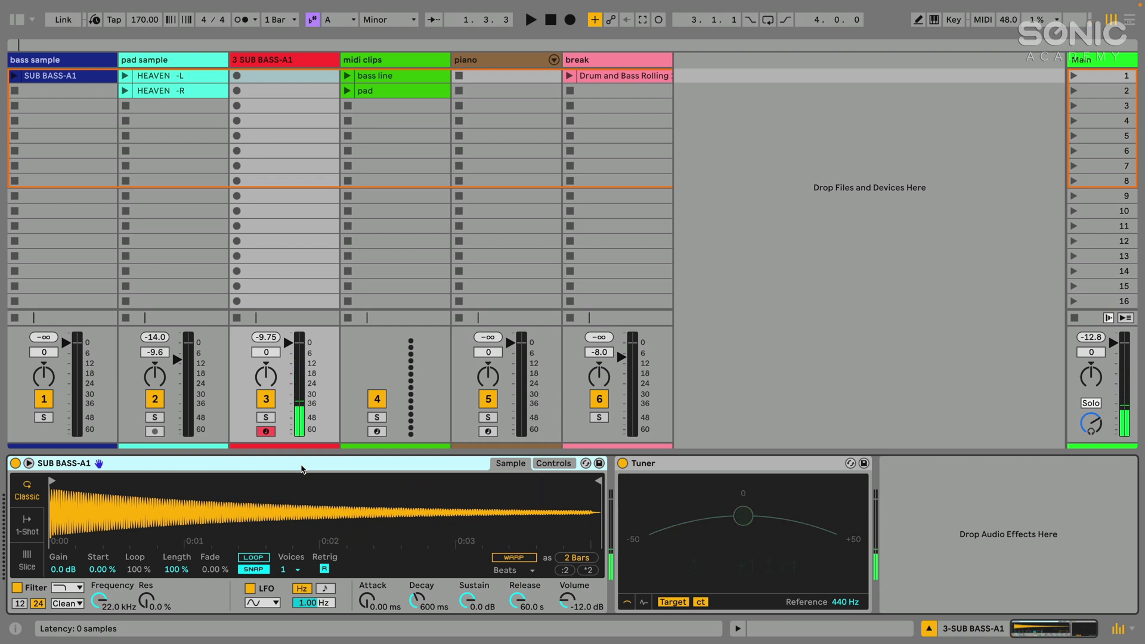
Audition the original SUB BASS-A1 clip on the bass sample track, stop it and return to the SUB BASS-A1 Simpler.
left_click(14, 76)
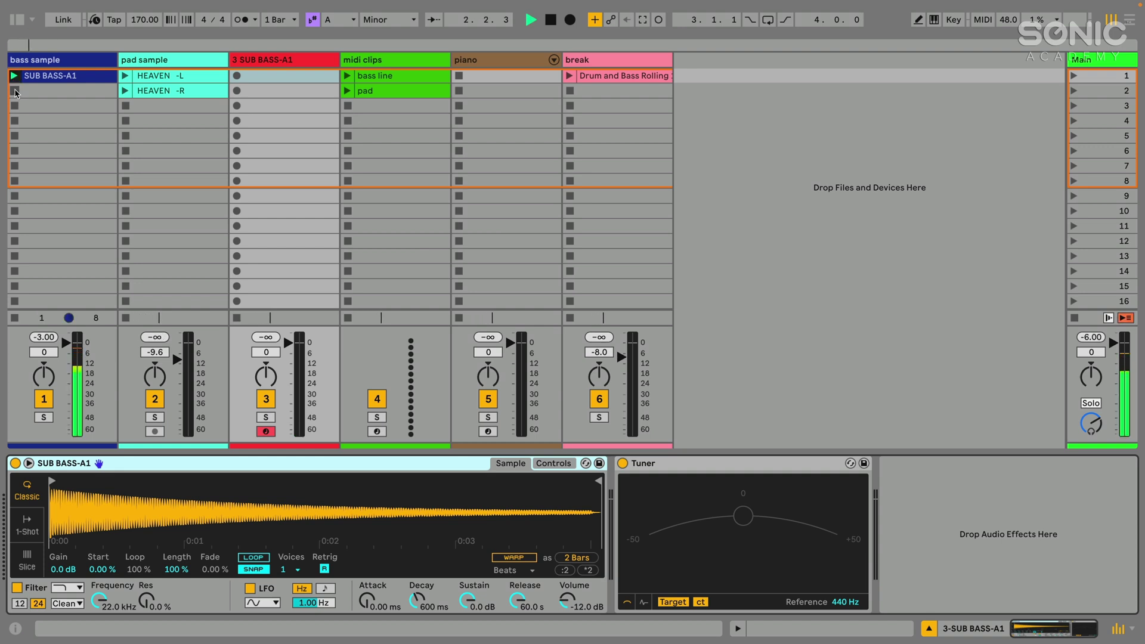
left_click(15, 90)
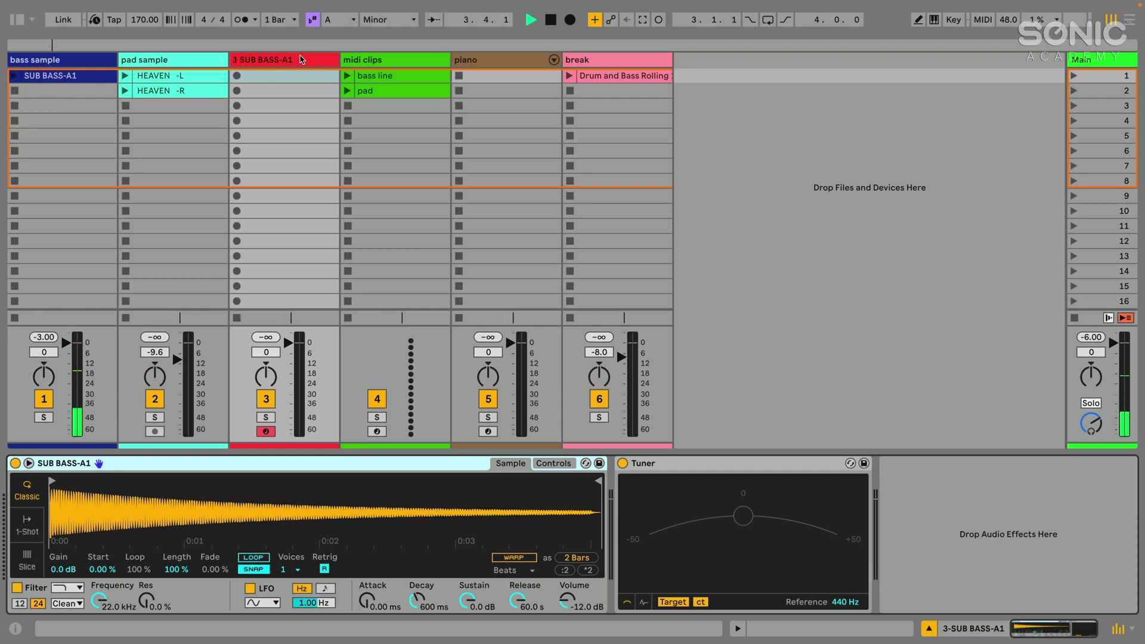
left_click(301, 60)
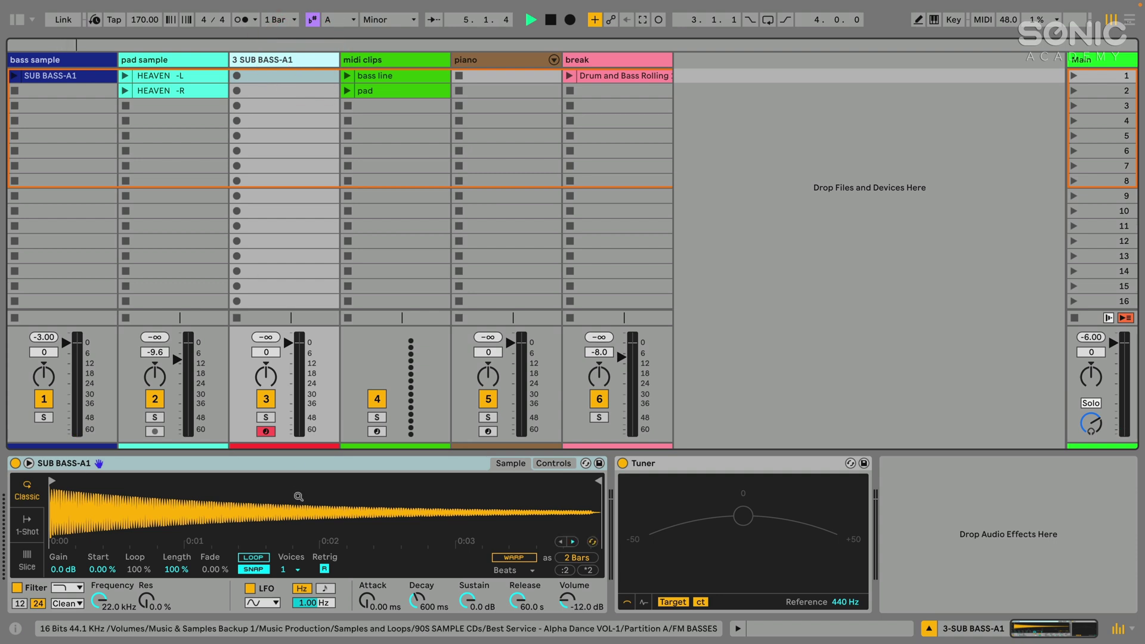
left_click(277, 463)
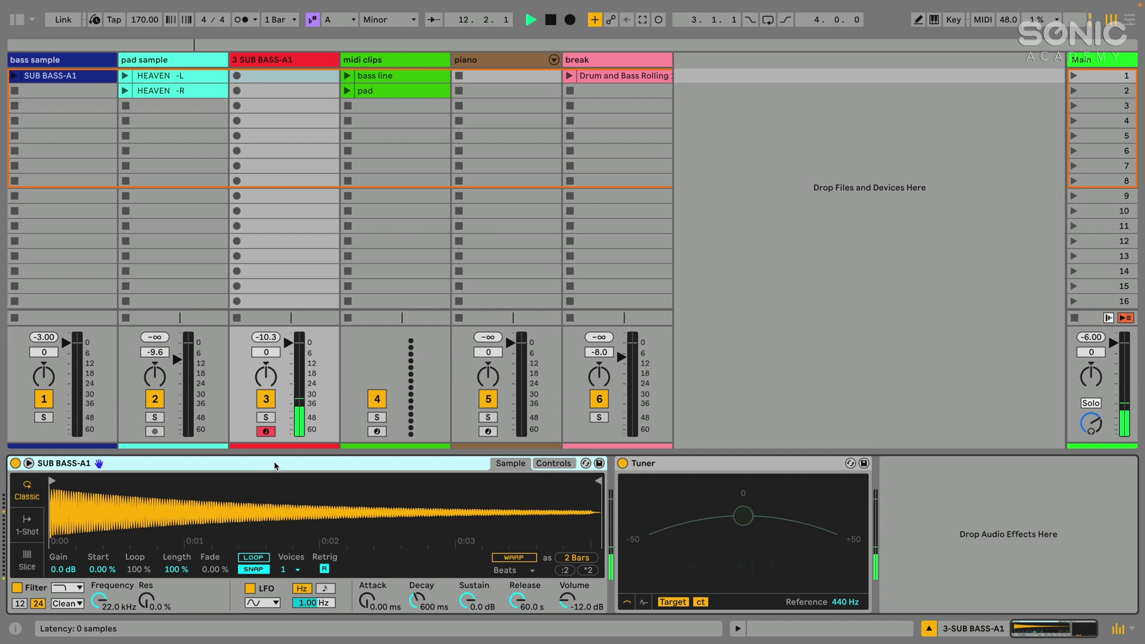
Move the bass line clip from the midi clips track to the first slot of the 3 SUB BASS-A1 track.
left_click(375, 78)
key("space")
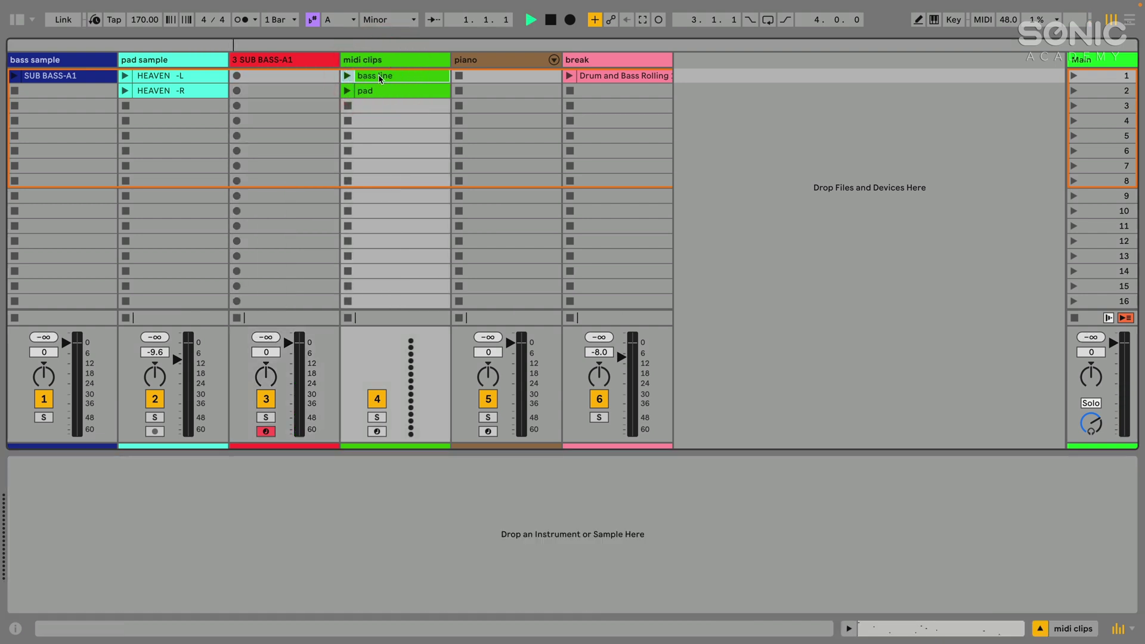
left_click_drag(380, 78, 289, 78)
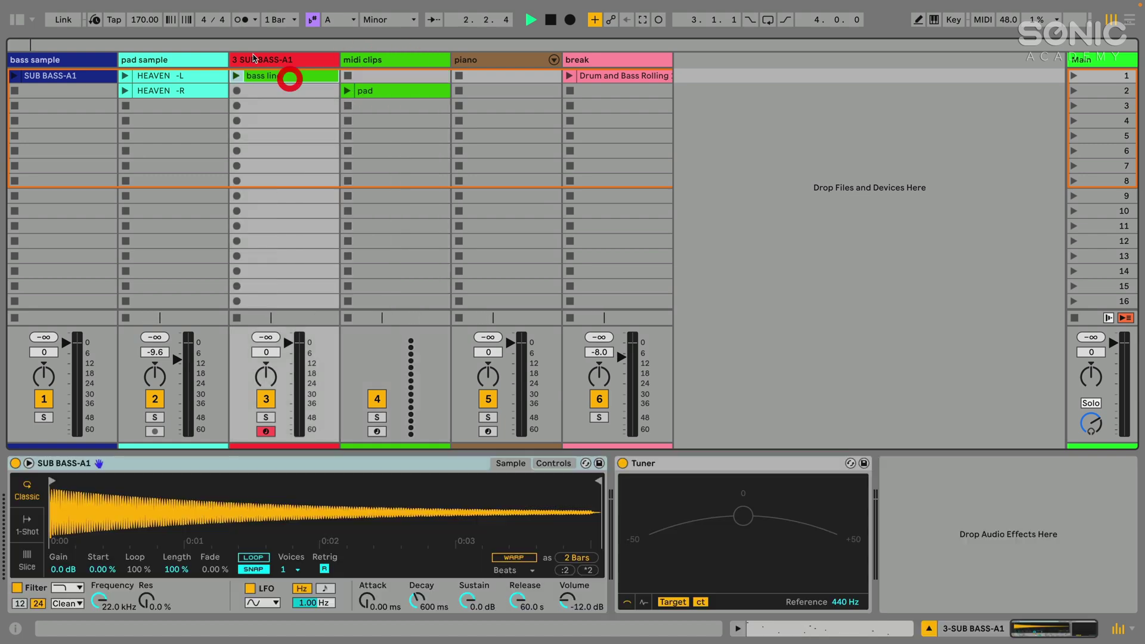
key("space")
Play the bass line clip with its notes in view, stop playback and return to the Simpler device.
left_click(237, 76)
left_click(270, 78)
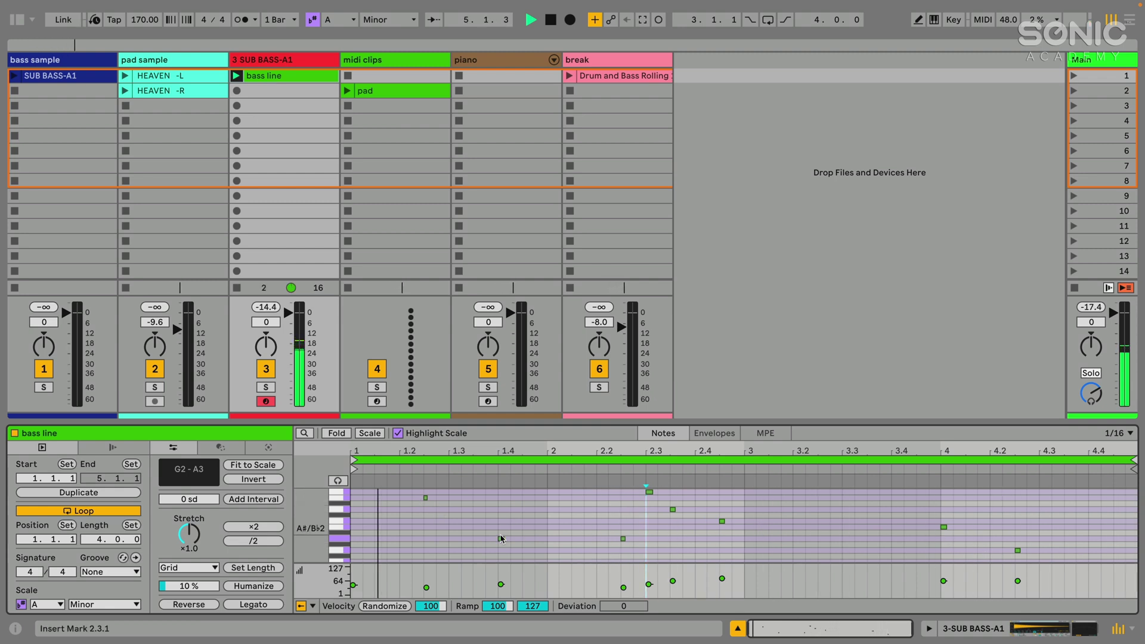
key("space")
key("shift+Tab")
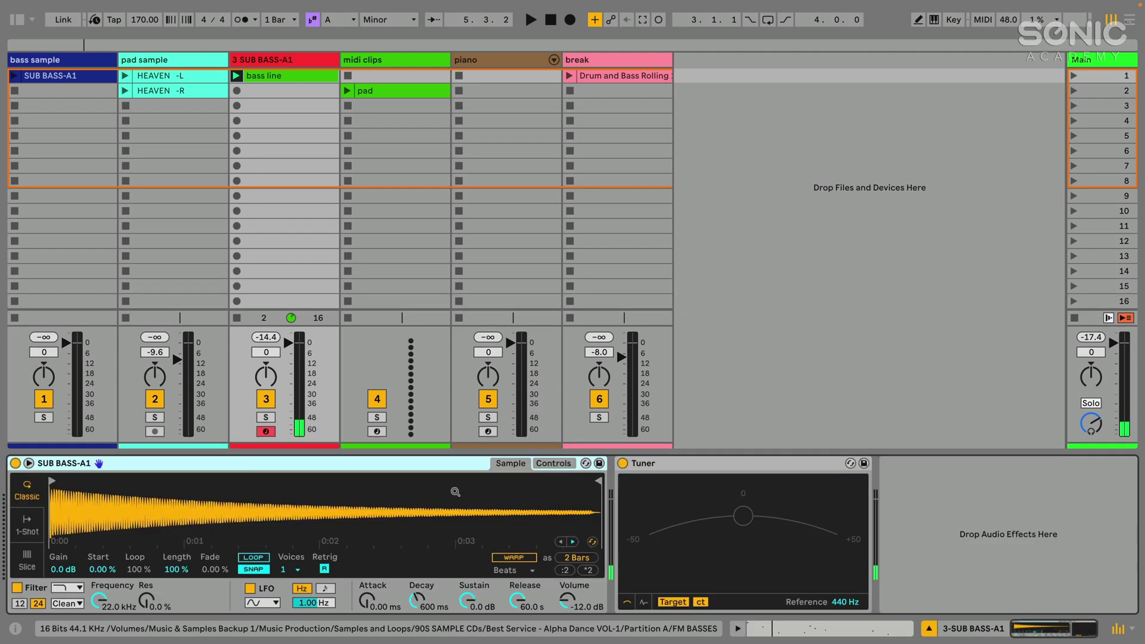
left_click(421, 465)
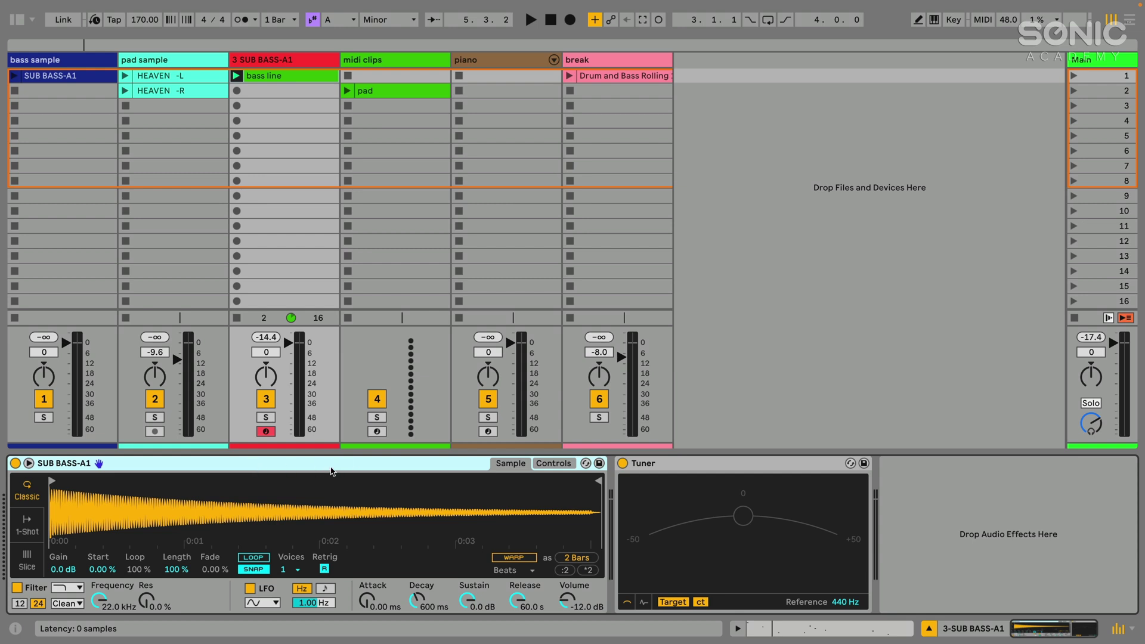
Transpose the SUB BASS-A1 Simpler by +3 st and return to its sample waveform.
left_click(554, 464)
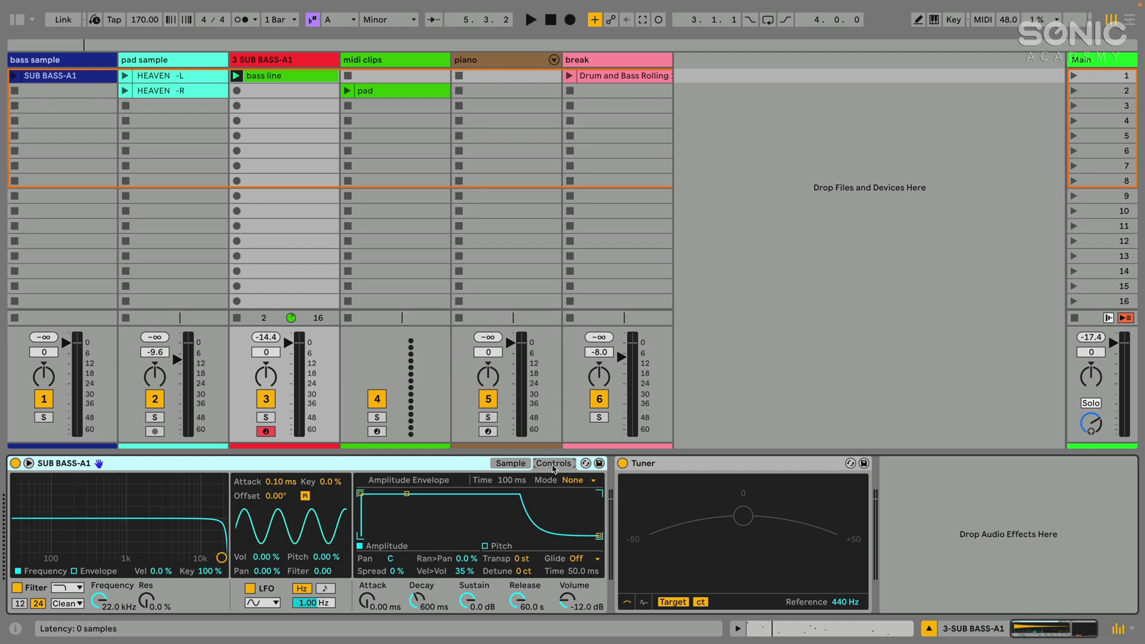
left_click(523, 560)
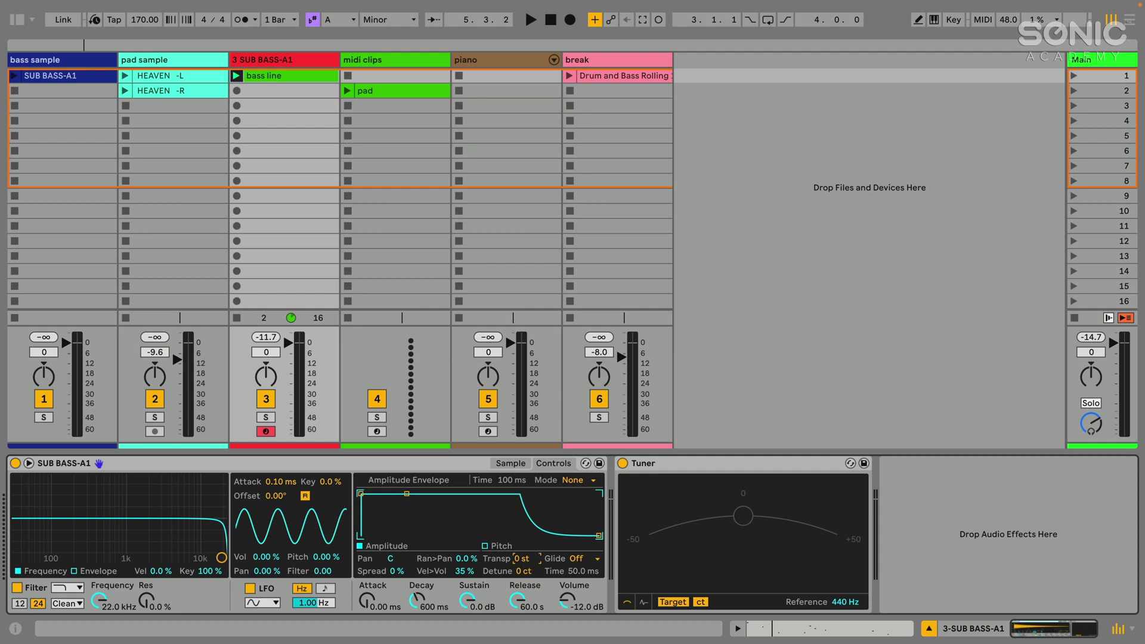
left_click_drag(523, 559, 523, 550)
left_click(435, 472)
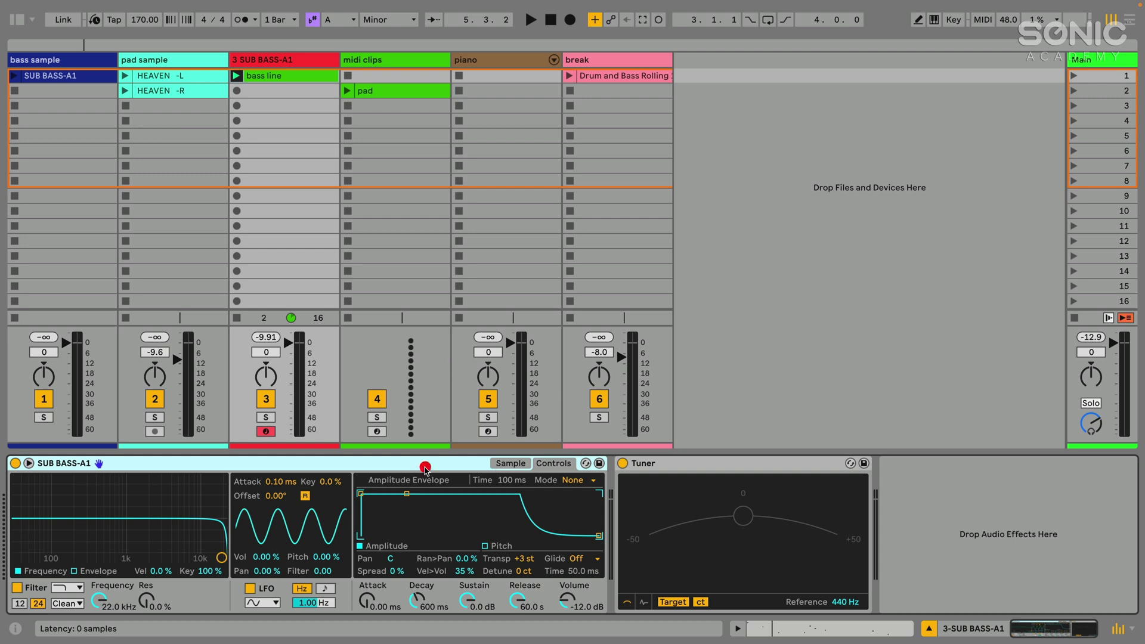
left_click(510, 464)
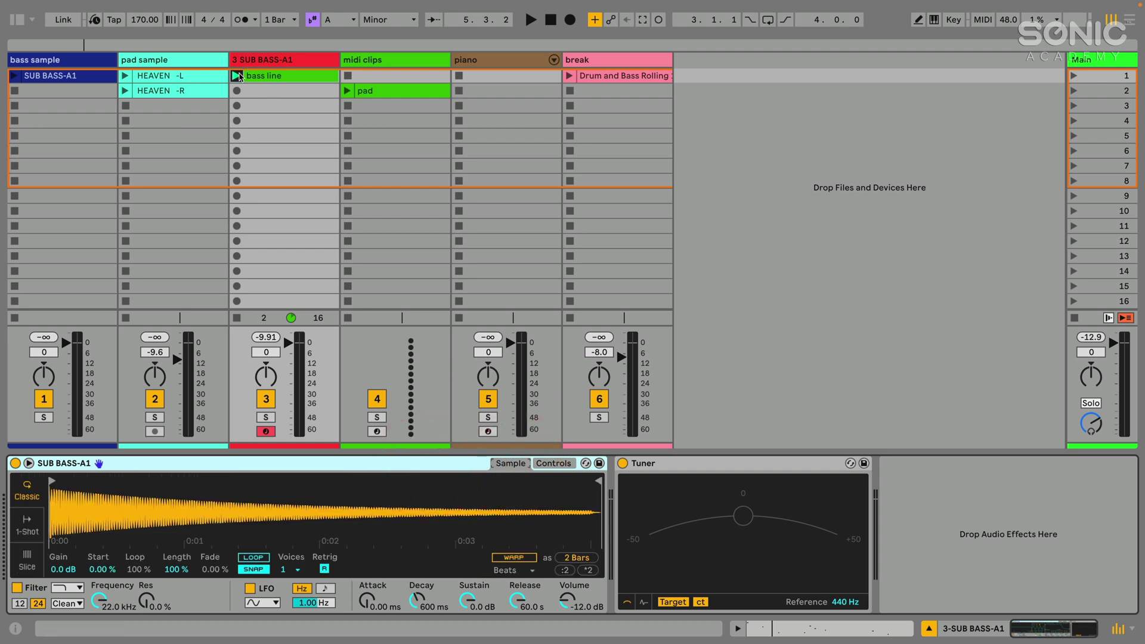
Play the transposed bass line, check its notes in the clip editor and return to the device chain.
left_click(244, 77)
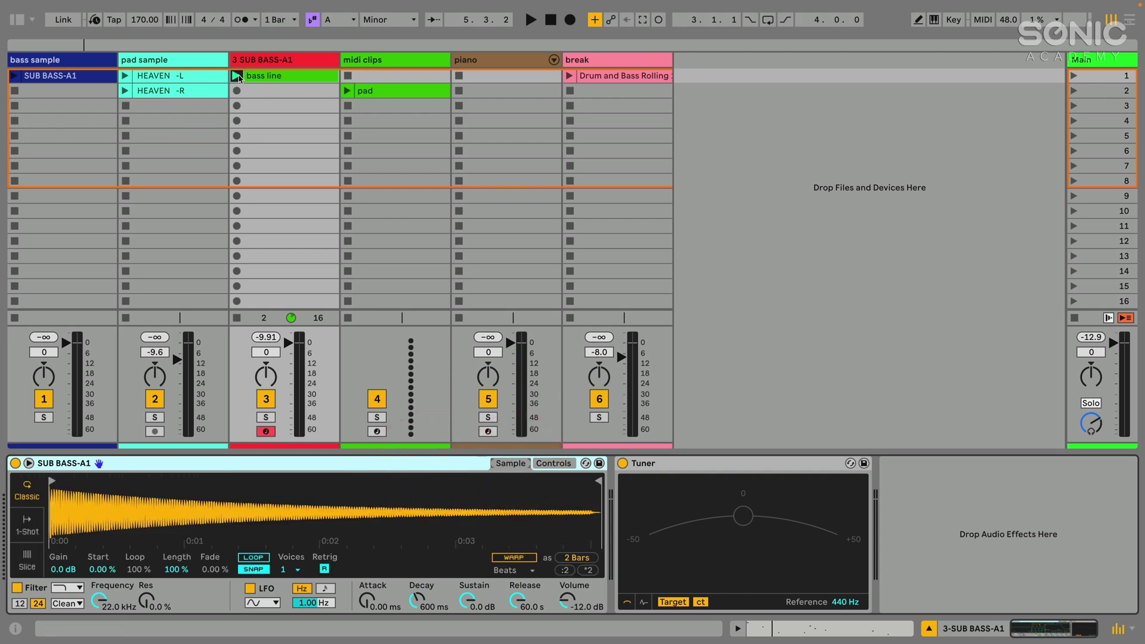
double_click(272, 77)
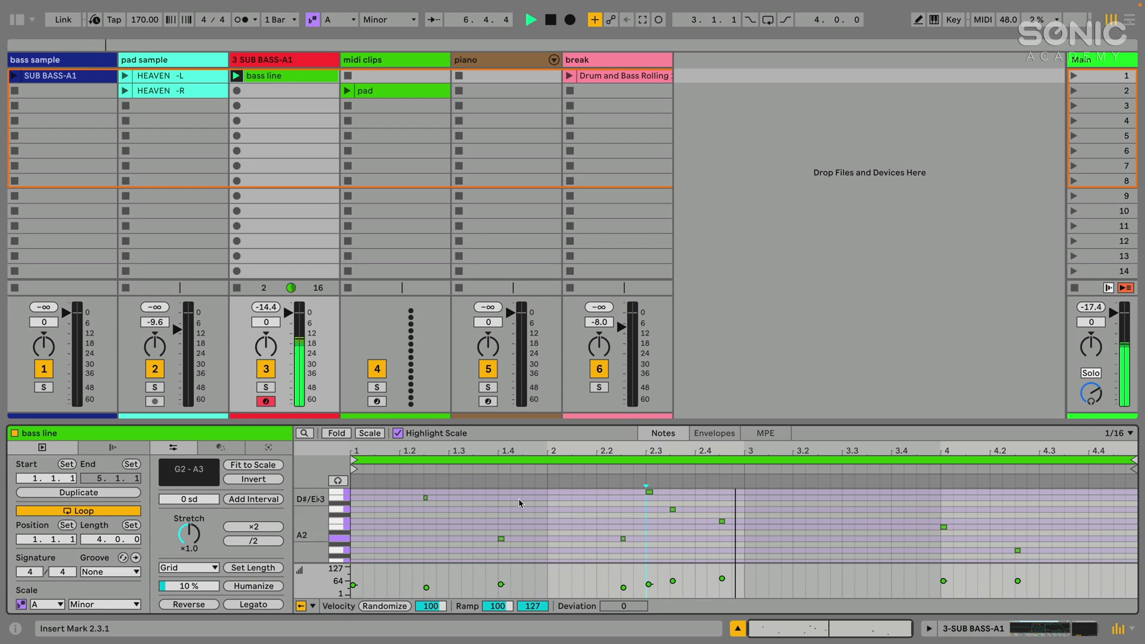
key("shift+Tab")
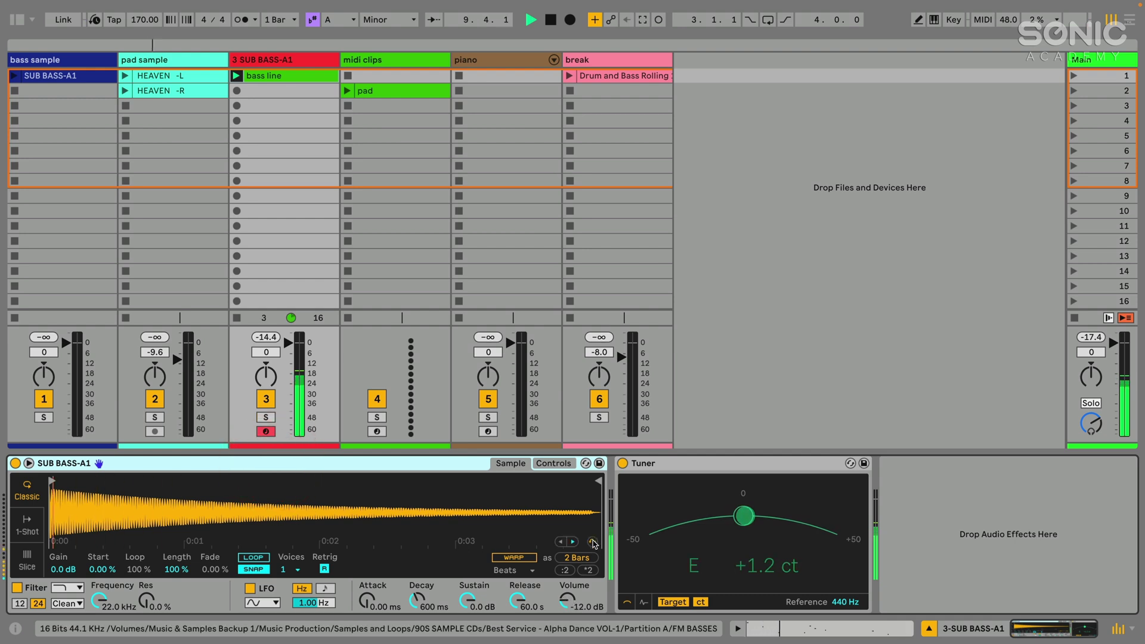
Set the SUB BASS-A1 Simpler's volume to -6 dB during playback, listen to the result and stop playback.
left_click(569, 602)
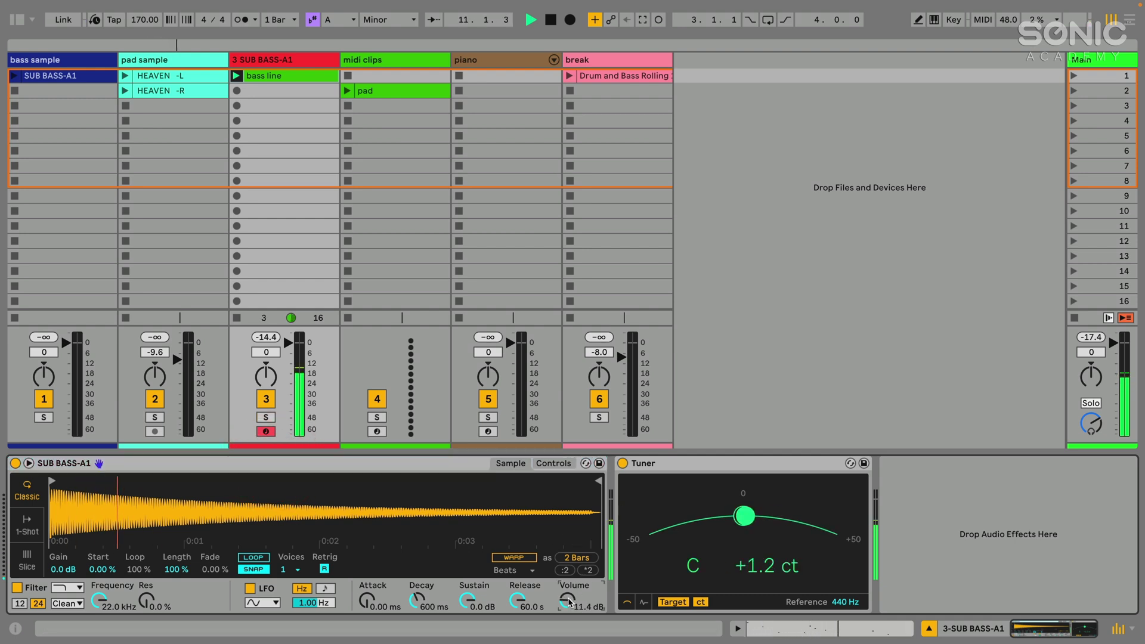
type("-6")
key("Return")
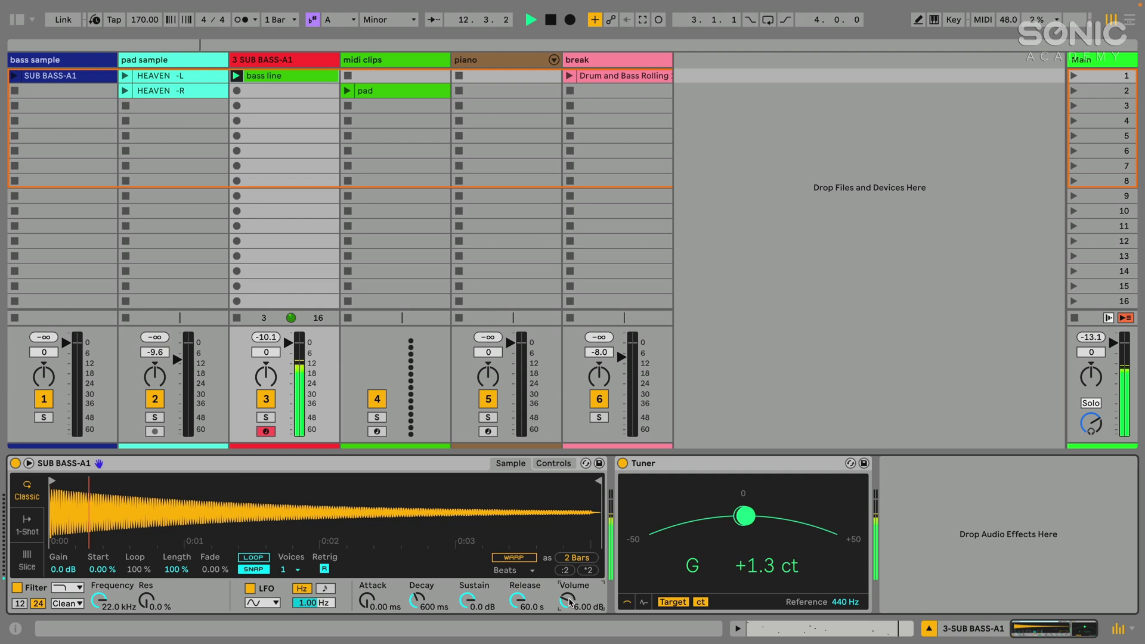
left_click(277, 468)
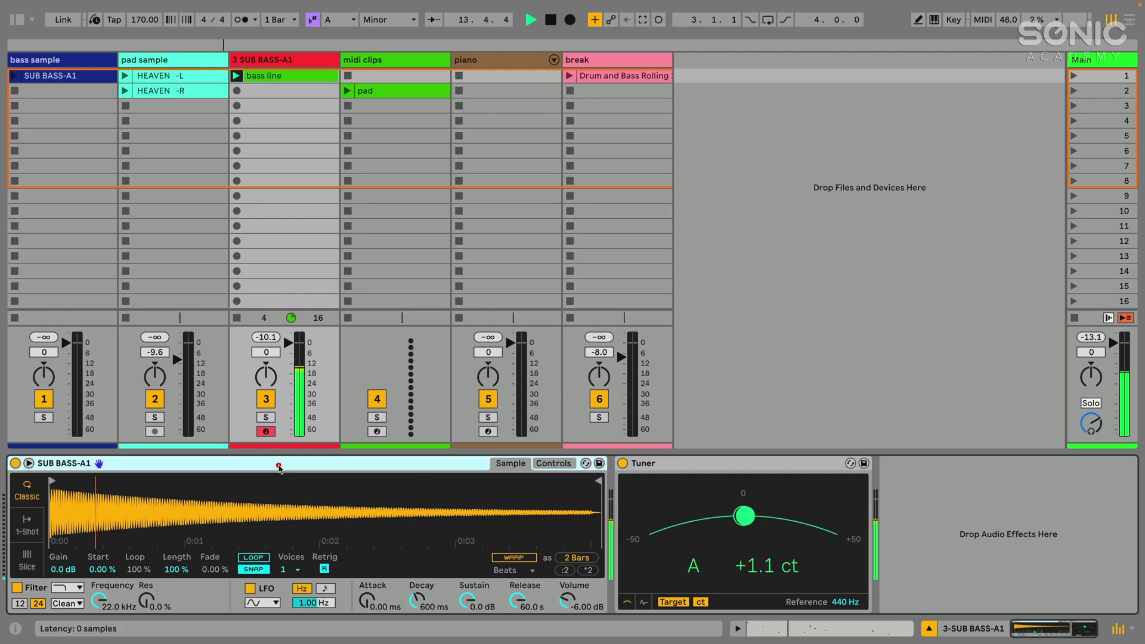
key("space")
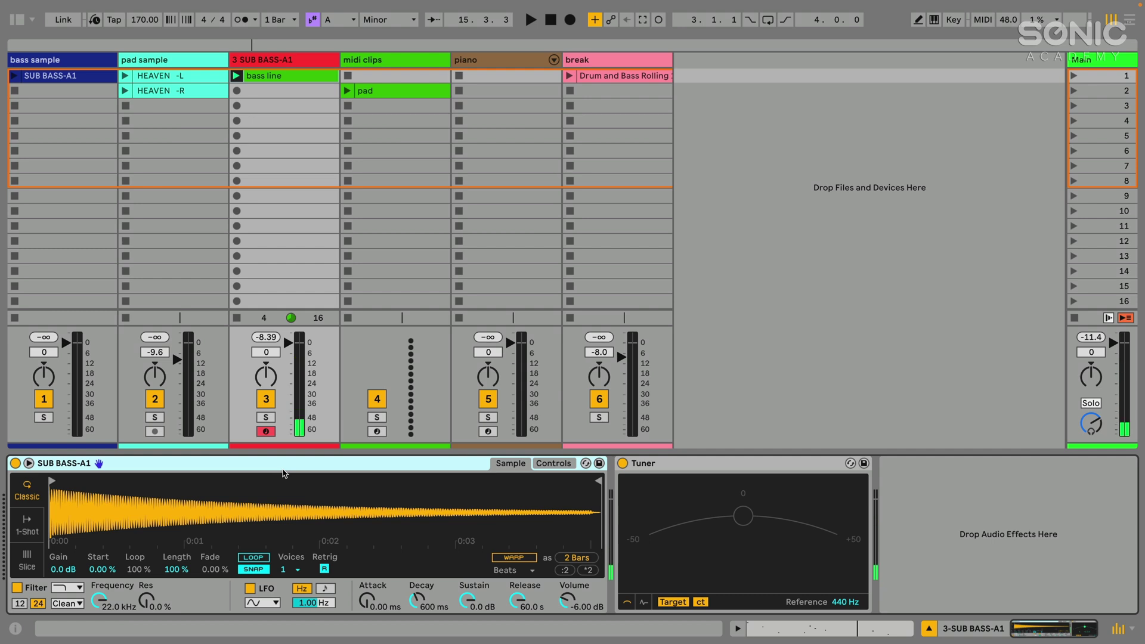
Set Simpler's filter to 593 Hz with 51 % resonance and its LFO filter modulation to 11.1, and play the bass line.
left_click(553, 462)
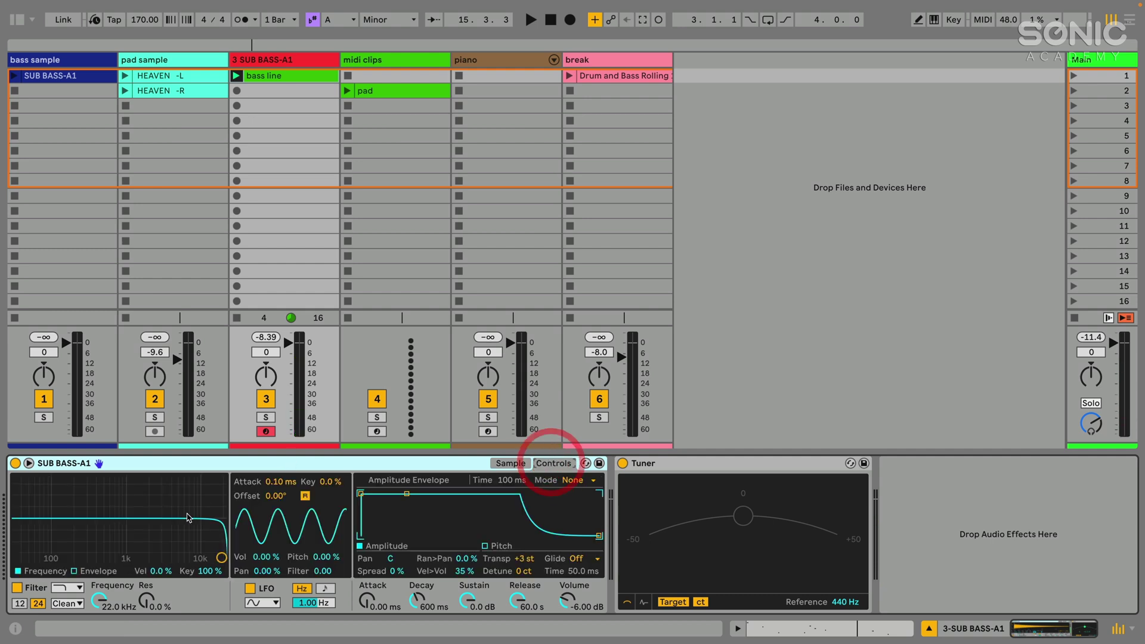
mouse_move(99, 600)
left_mouse_down()
mouse_move(99, 642)
mouse_move(99, 600)
left_mouse_up()
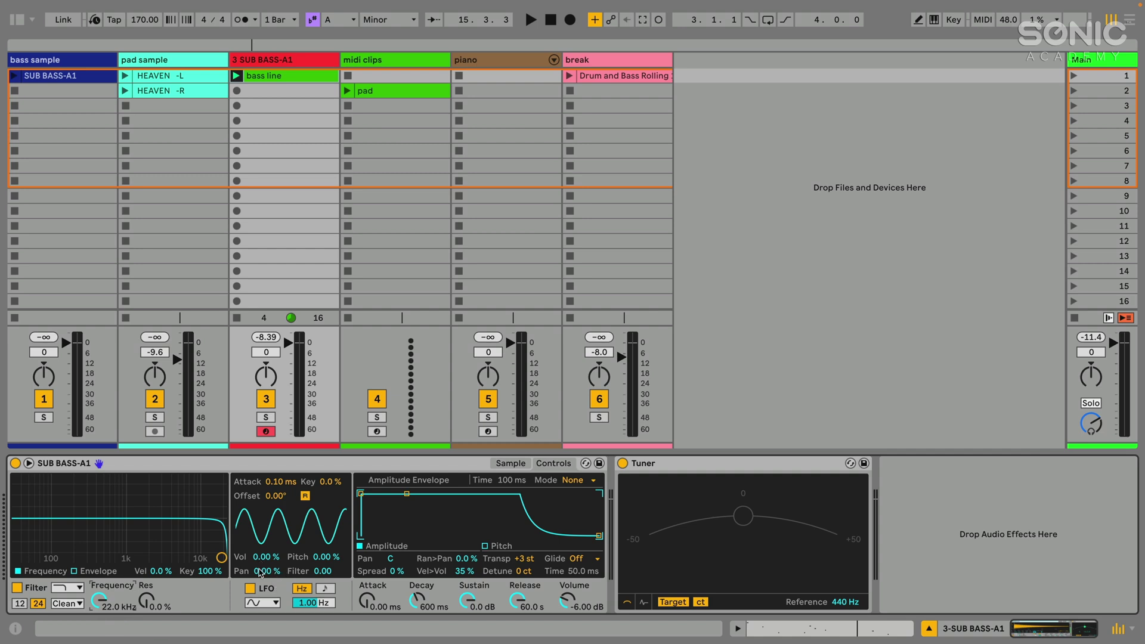
left_click_drag(100, 599, 99, 641)
left_click_drag(151, 605, 96, 620)
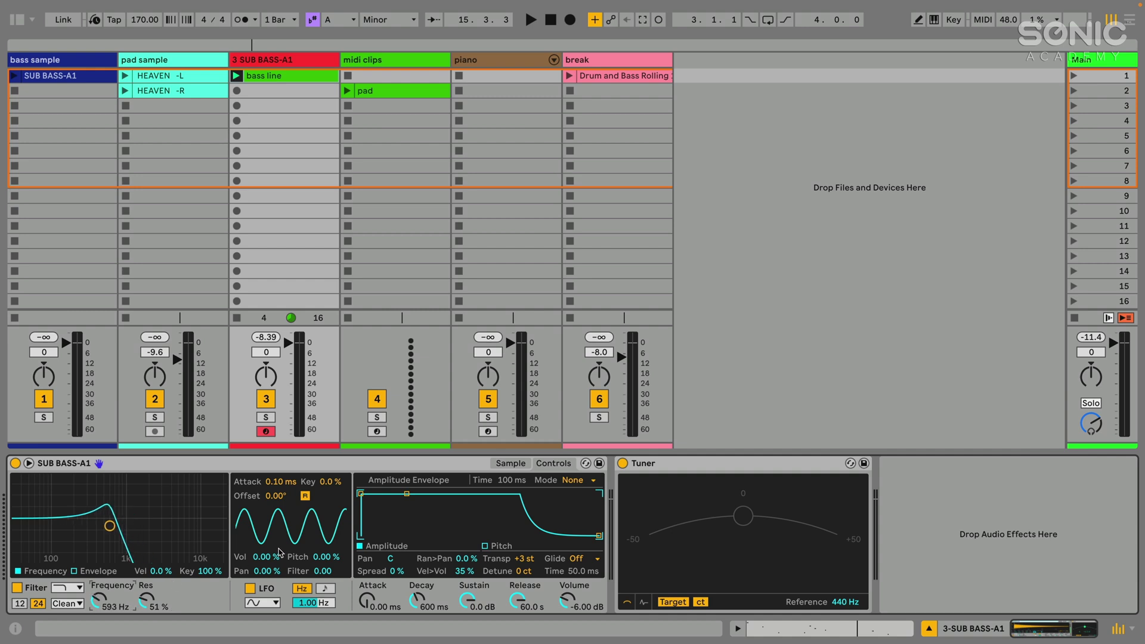
mouse_move(321, 571)
left_mouse_down()
mouse_move(321, 557)
mouse_move(320, 567)
left_mouse_up()
key("space")
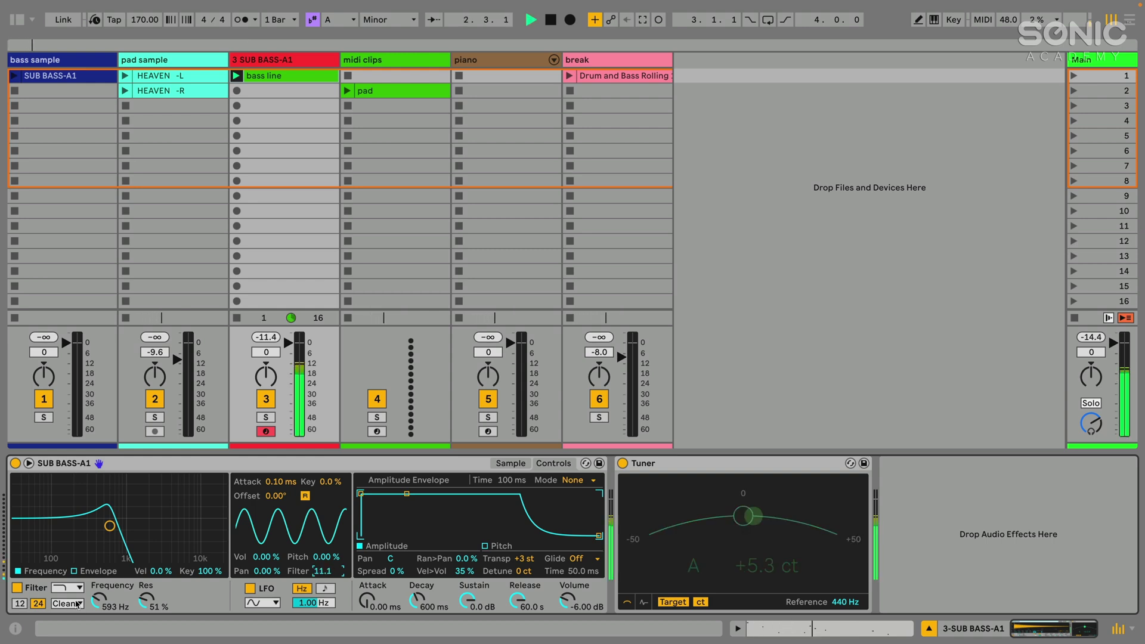
Set Simpler's filter to 178 Hz with 50 % resonance and the LFO rate to 3.36 Hz, and stop playback.
left_click_drag(105, 596, 106, 624)
left_click_drag(315, 603, 314, 591)
left_click_drag(101, 601, 145, 601)
key("space")
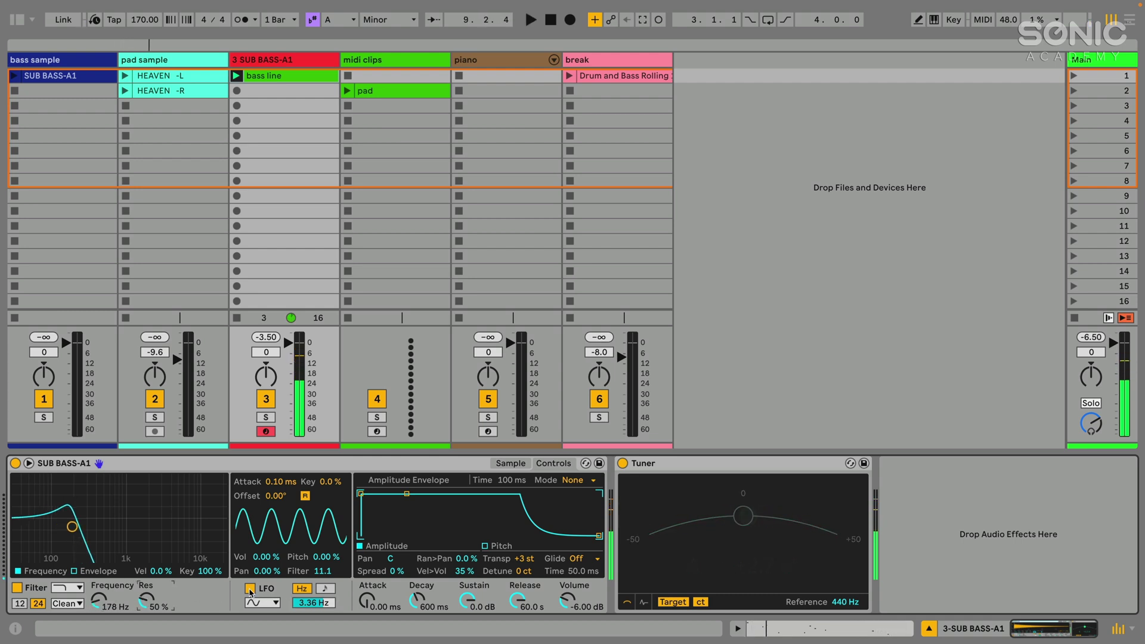
Turn off Simpler's LFO, reset the filter frequency and resonance to their defaults, disable the filter and return to the sample view.
left_click(250, 589)
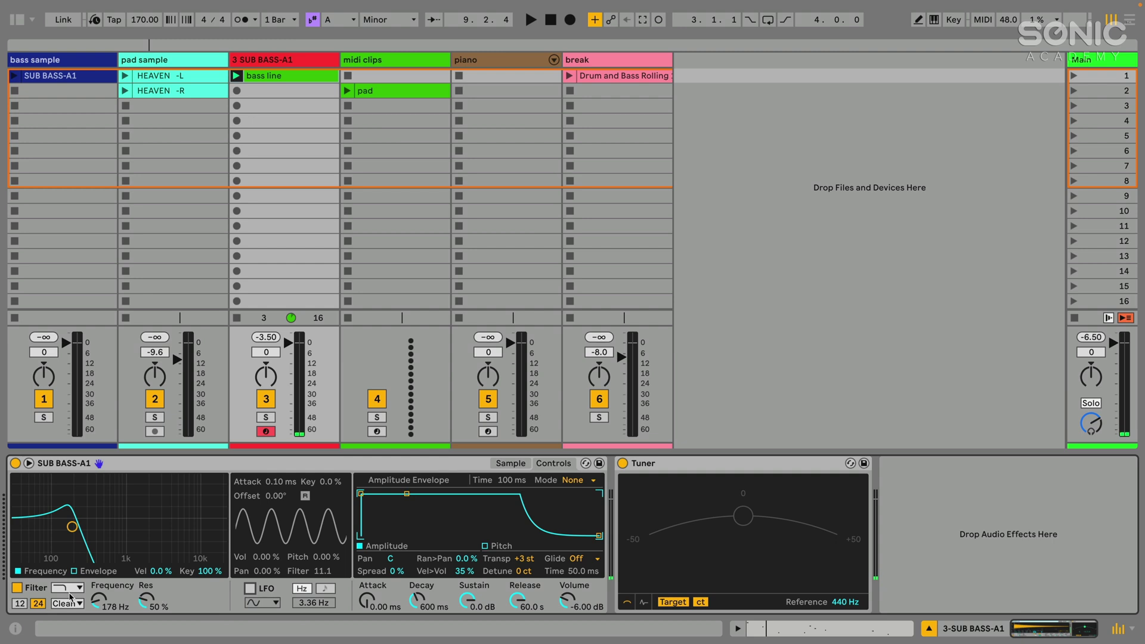
left_click(100, 604)
key("Delete")
left_click(145, 601)
key("Delete")
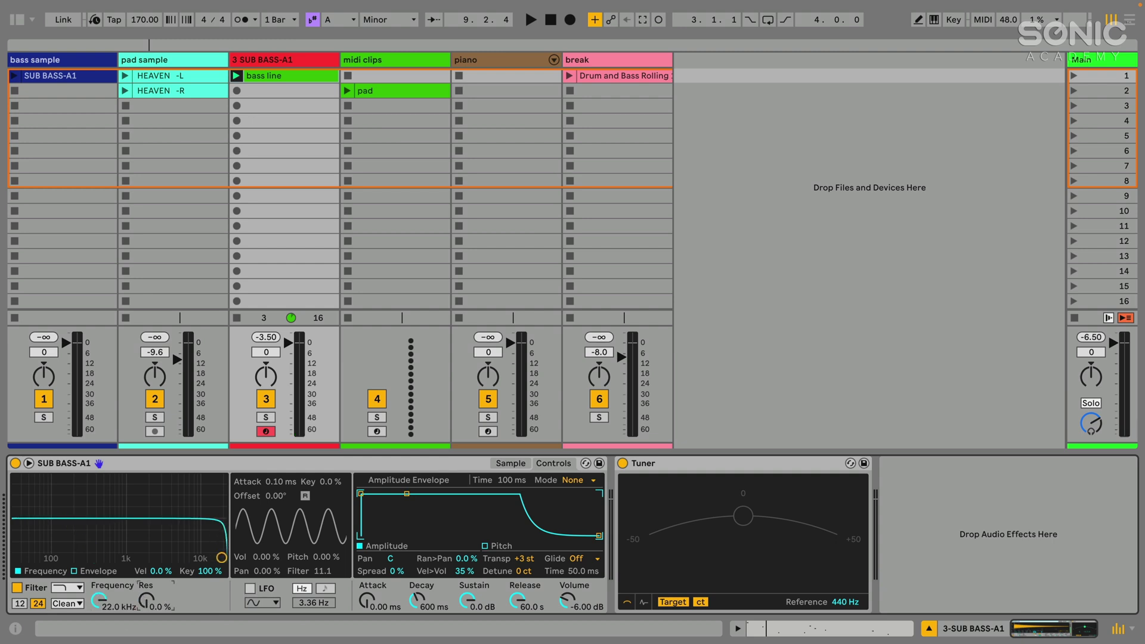
left_click(16, 588)
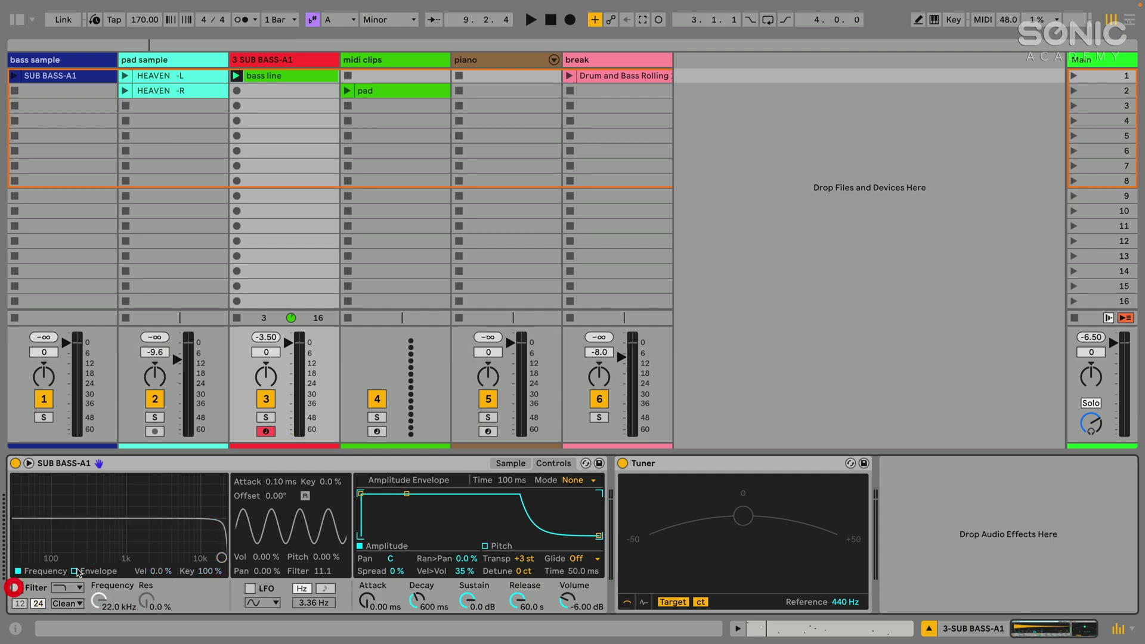
left_click(506, 464)
left_click(477, 464)
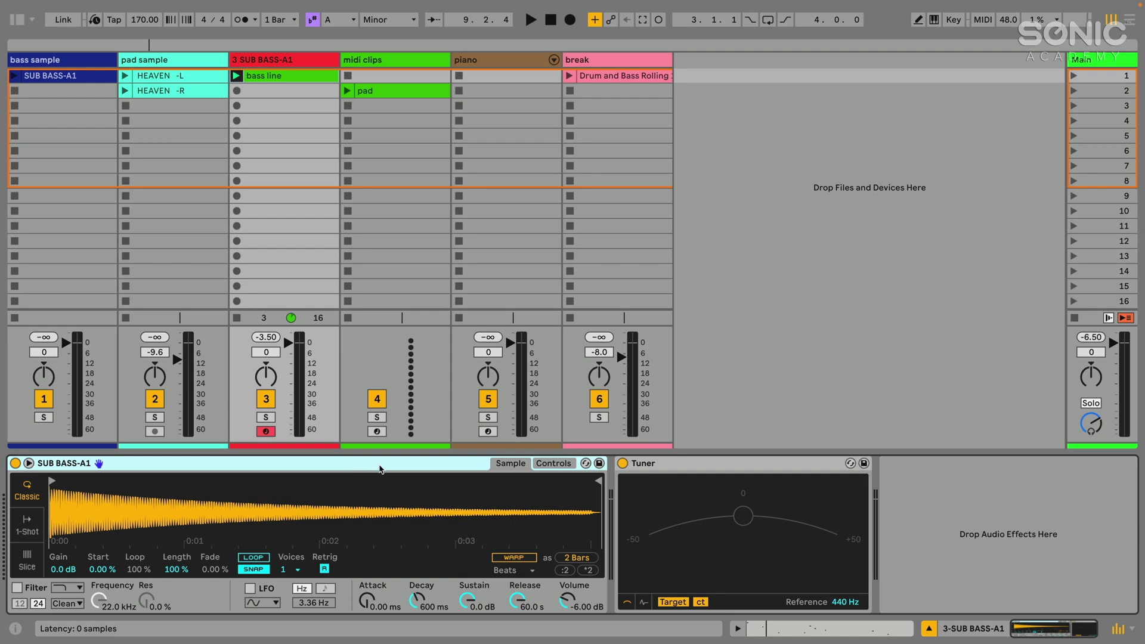
In the Library settings, choose Ask for Collect Files on Export, and close the settings.
key("super+comma")
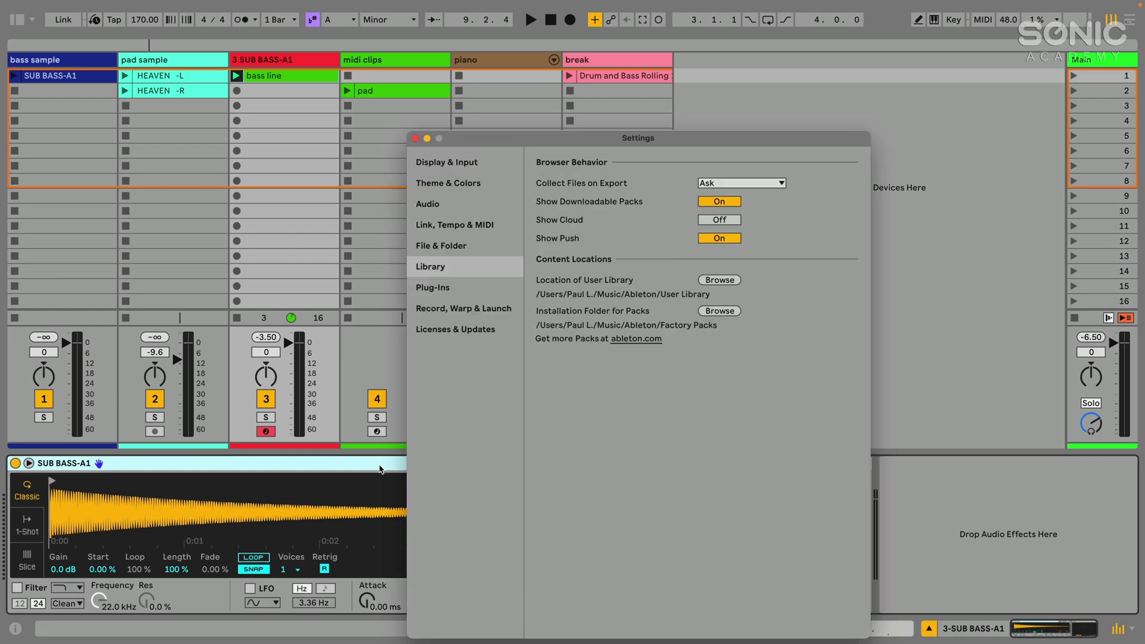
left_click_drag(581, 137, 561, 75)
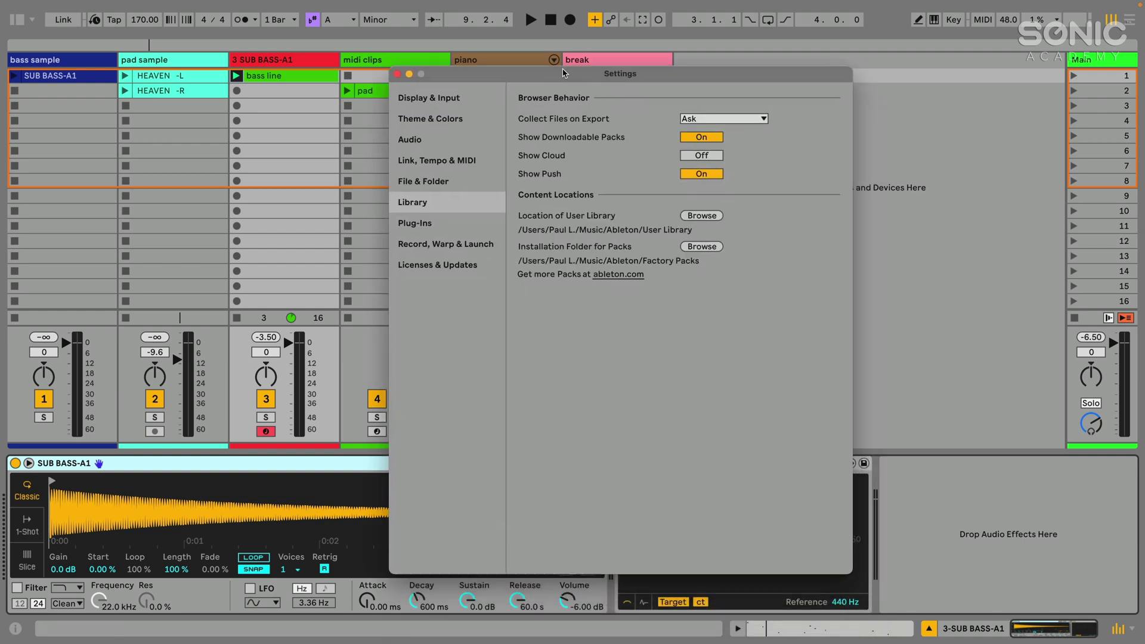
left_click(405, 208)
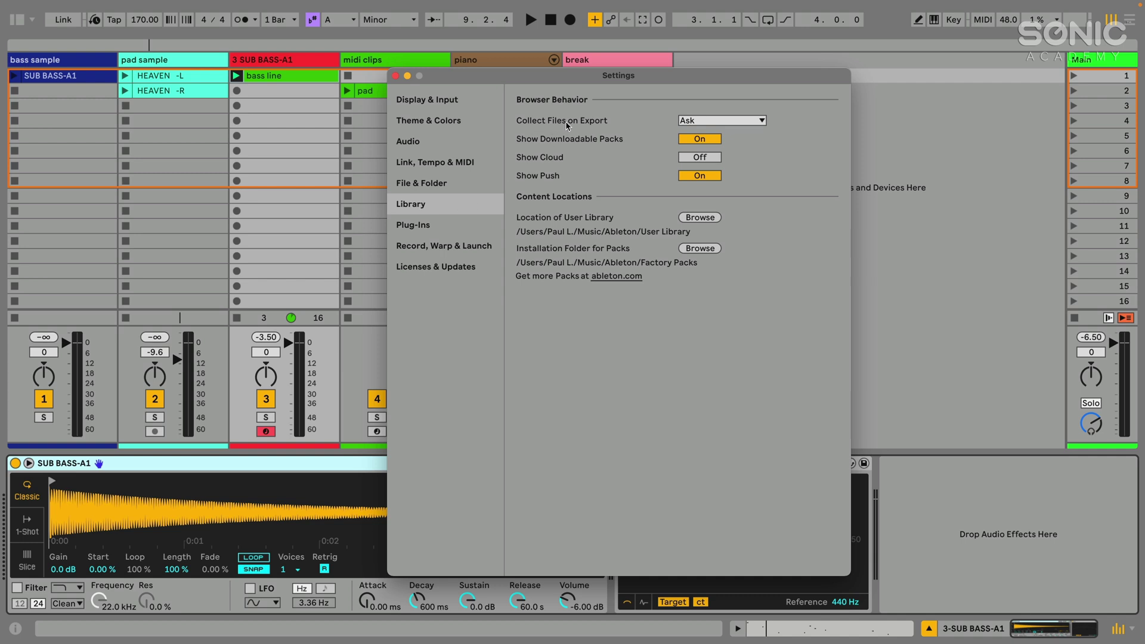
left_click(732, 121)
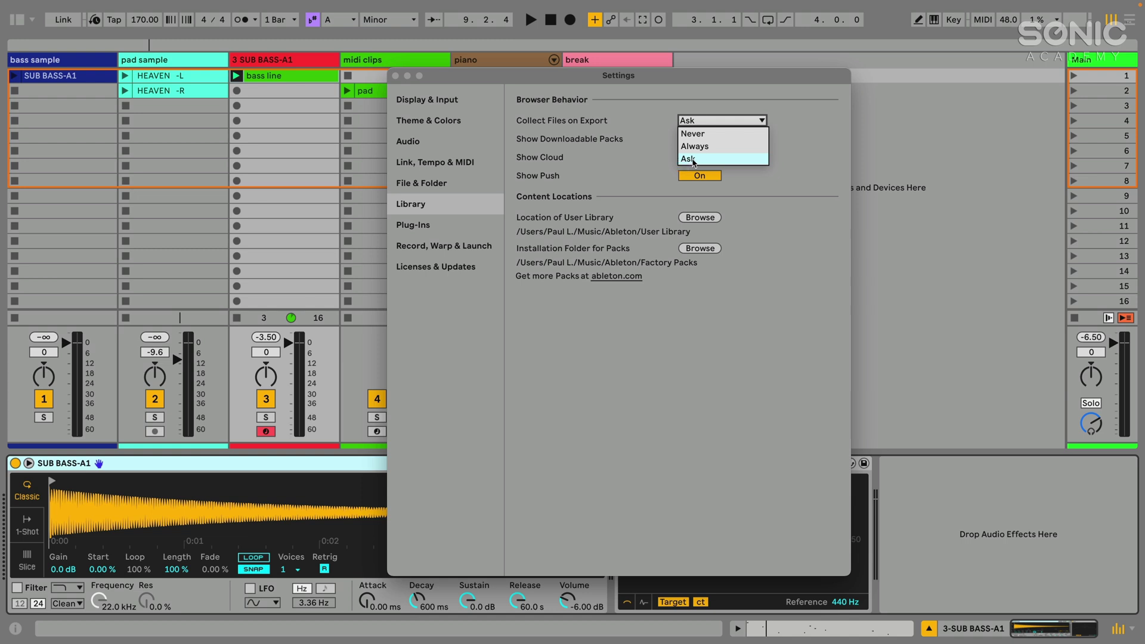
left_click(694, 160)
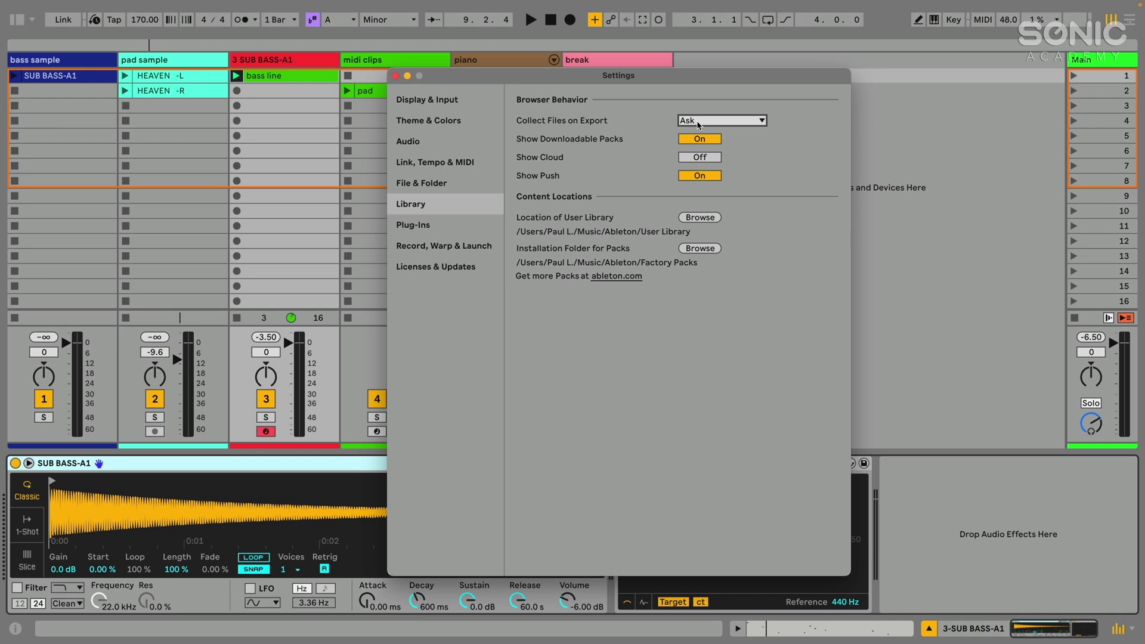
left_click(395, 77)
Save the SUB BASS-A1 Simpler as a preset, copying files from elsewhere, other Projects, the User Library and Factory Packs.
left_click(286, 77)
left_click(273, 464)
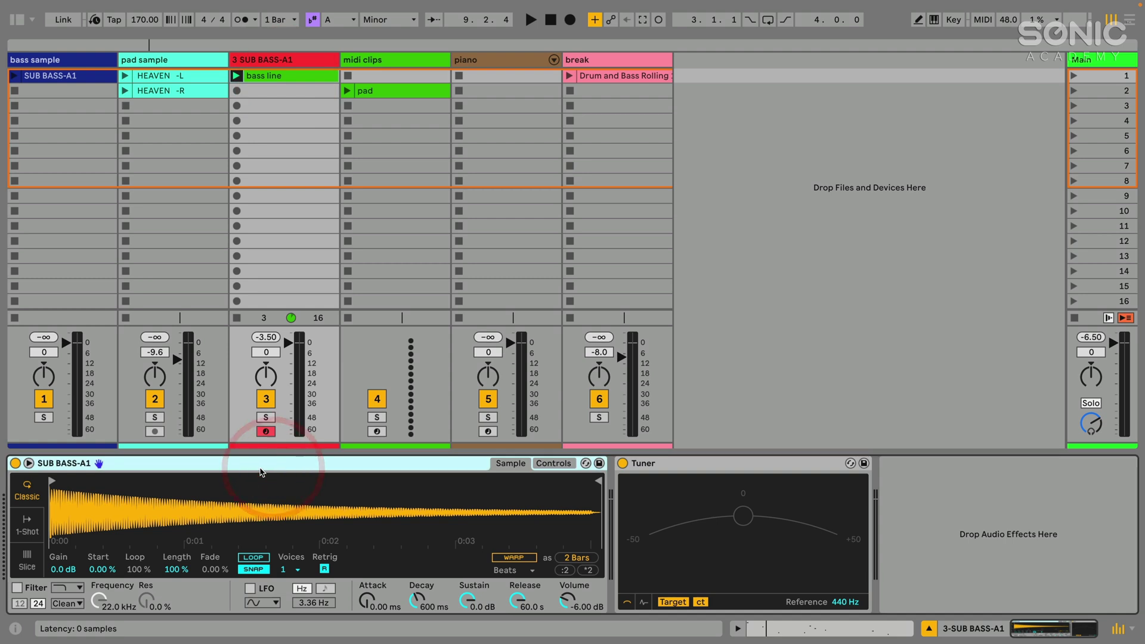
left_click(600, 464)
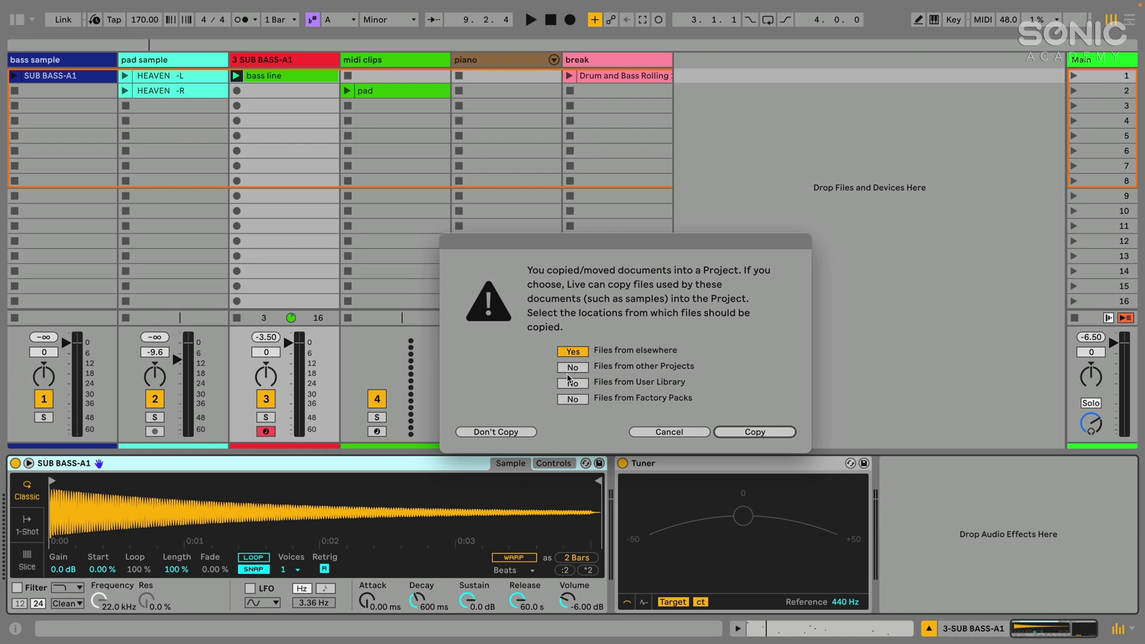
left_click(571, 367)
left_click(571, 384)
left_click(571, 399)
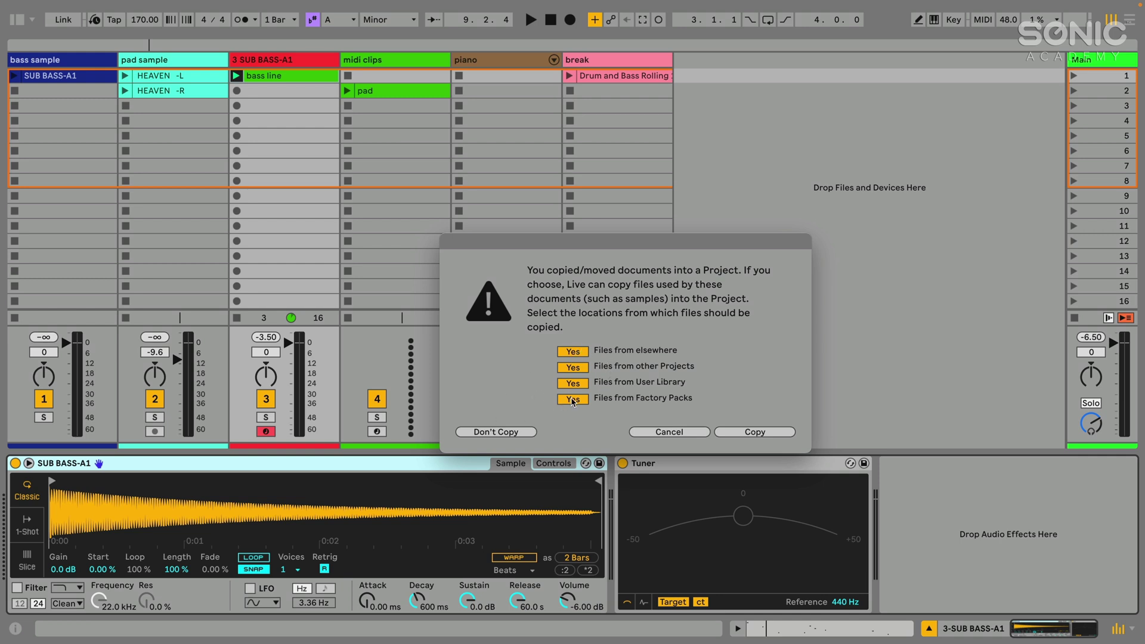
left_click(754, 431)
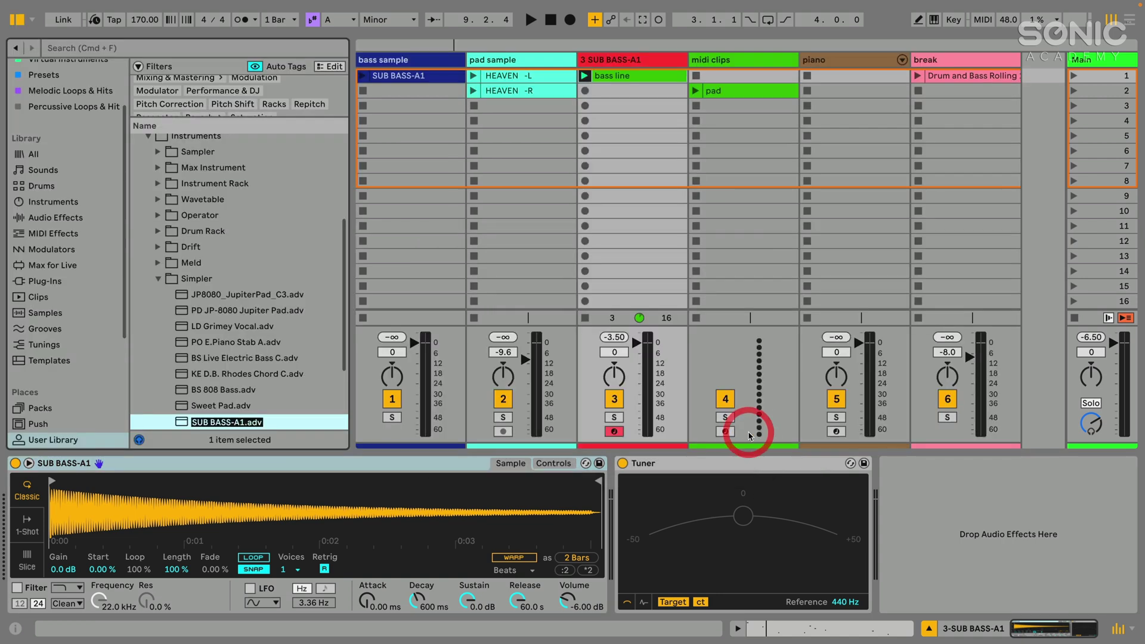
Widen the browser, name the newly saved Simpler preset Jungle Sub and select it in the User Library.
left_click_drag(353, 179, 371, 181)
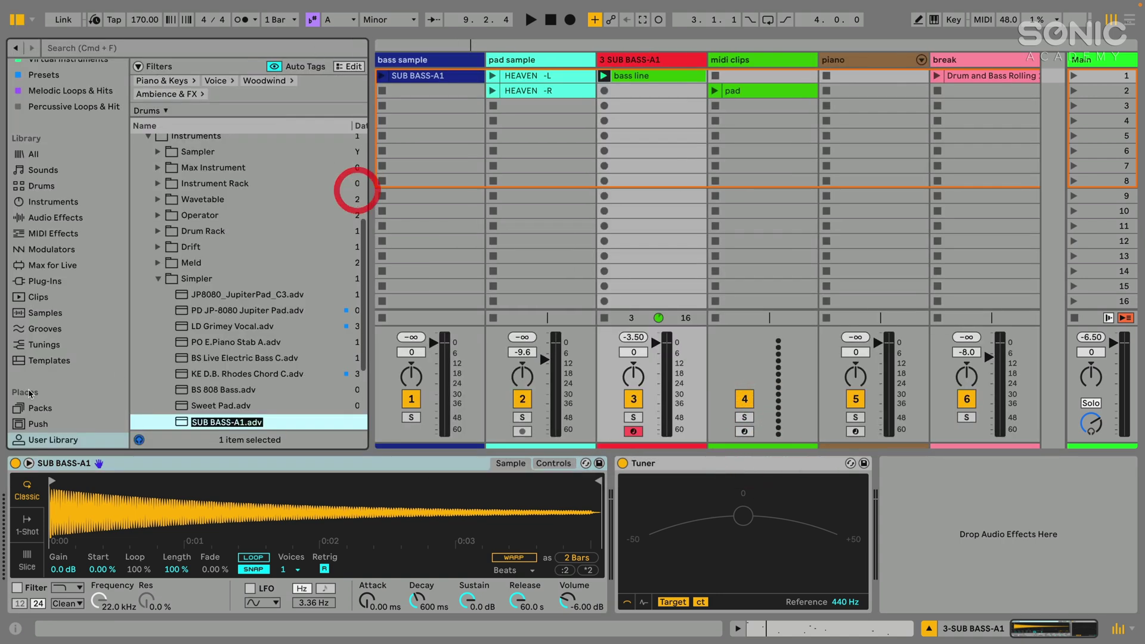
scroll(41, 401, "down", 3)
scroll(241, 242, "up", 2)
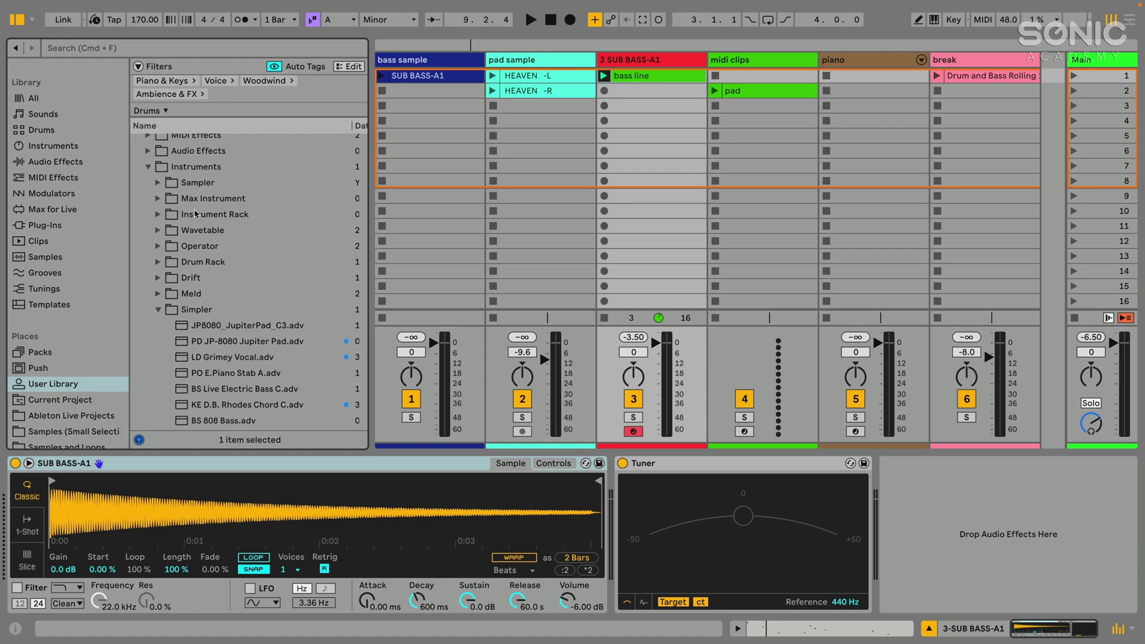
scroll(198, 254, "down", 2)
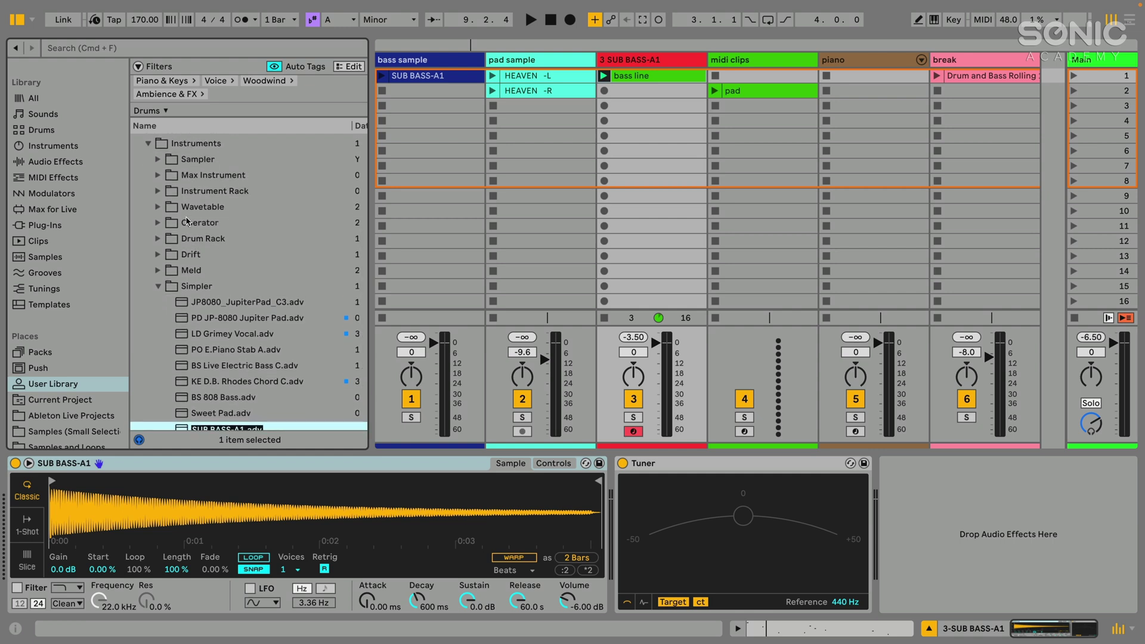
scroll(205, 257, "down", 4)
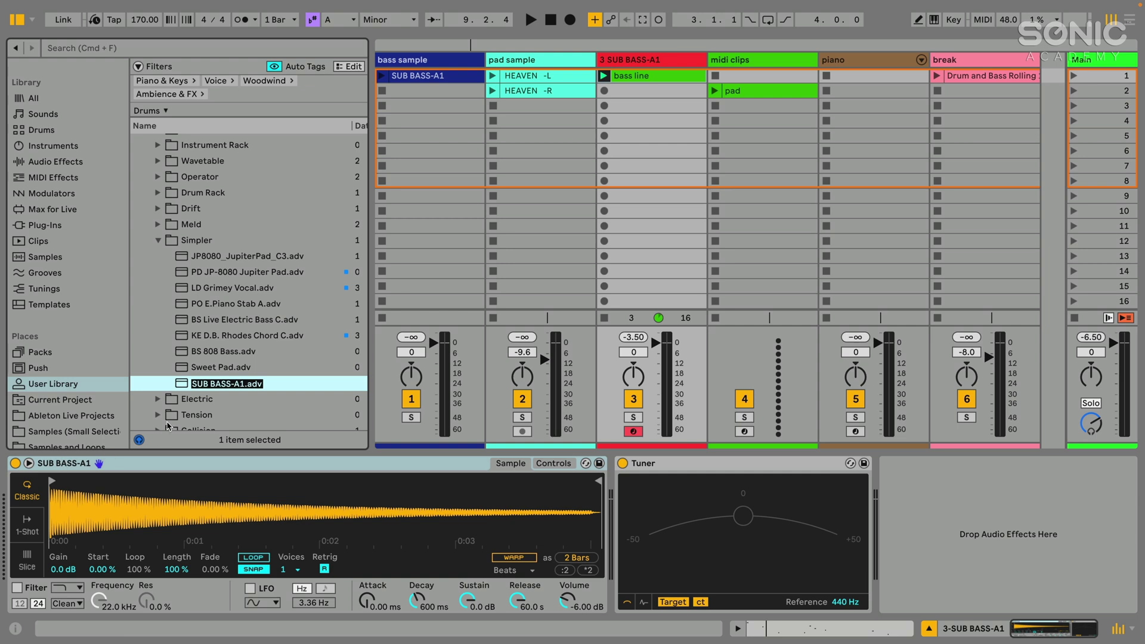
key("BackSpace")
type("Jungle Sub")
key("Return")
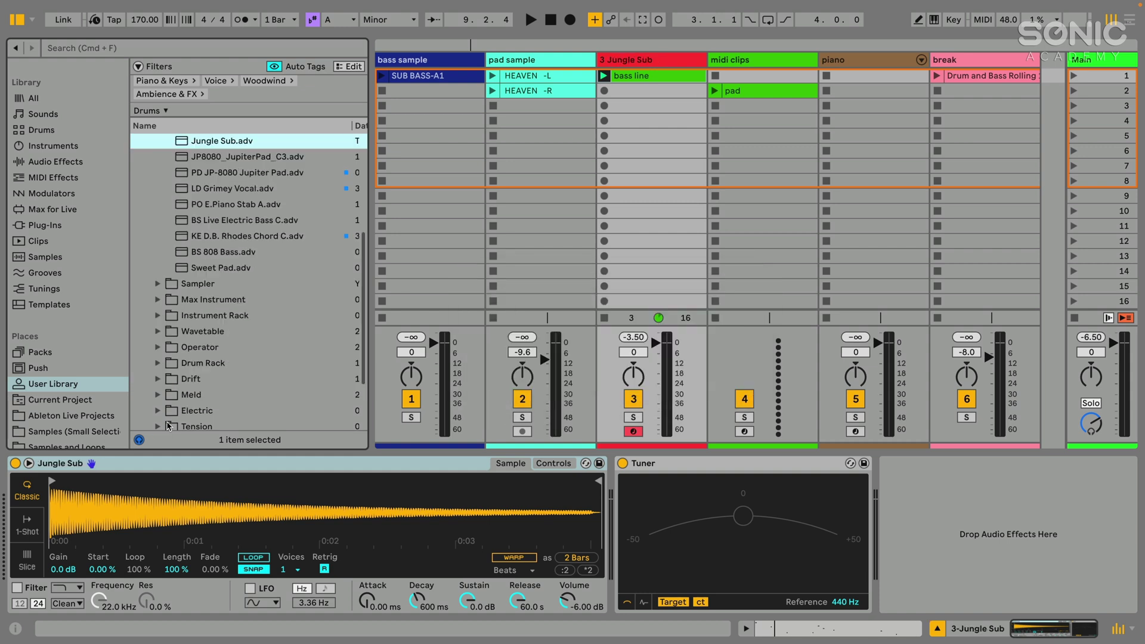
scroll(210, 169, "up", 2)
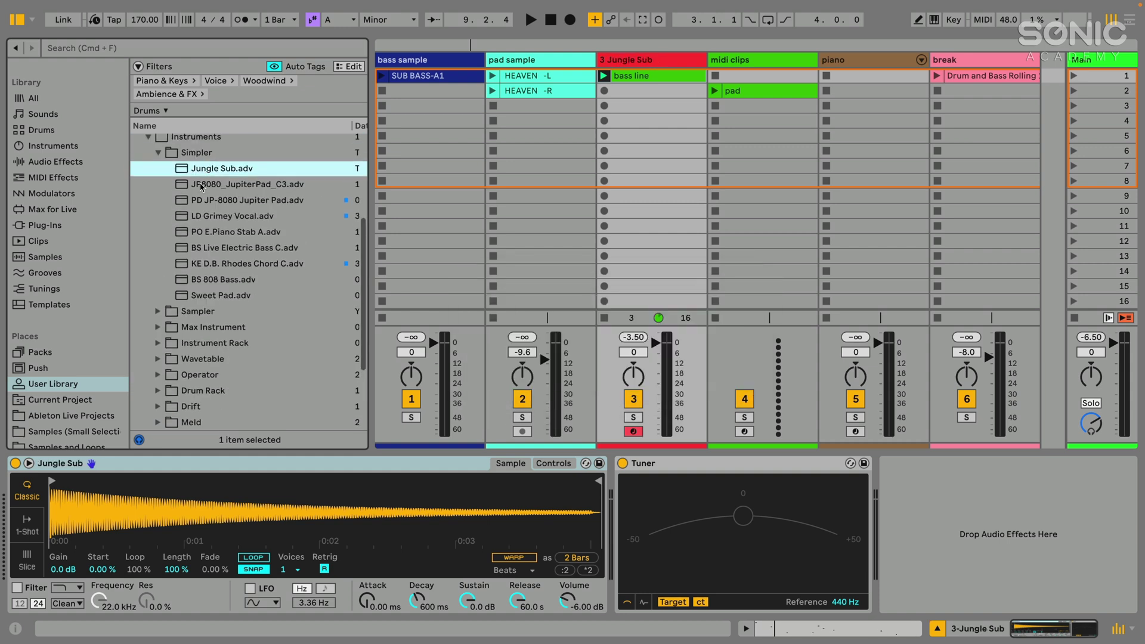
left_click(139, 464)
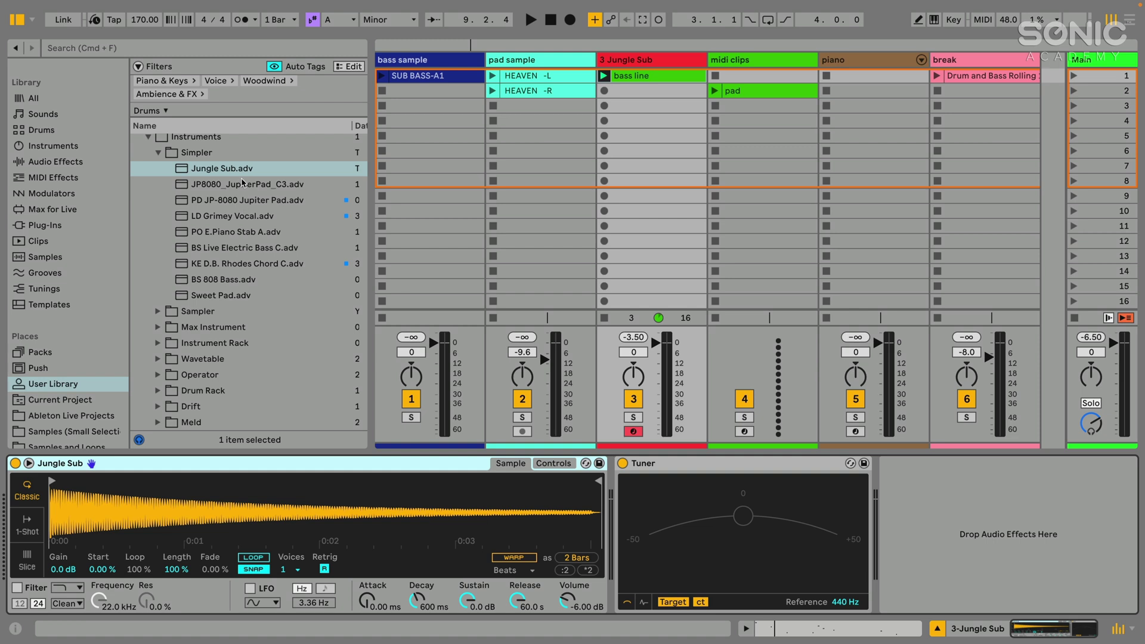
scroll(210, 268, "up", 1)
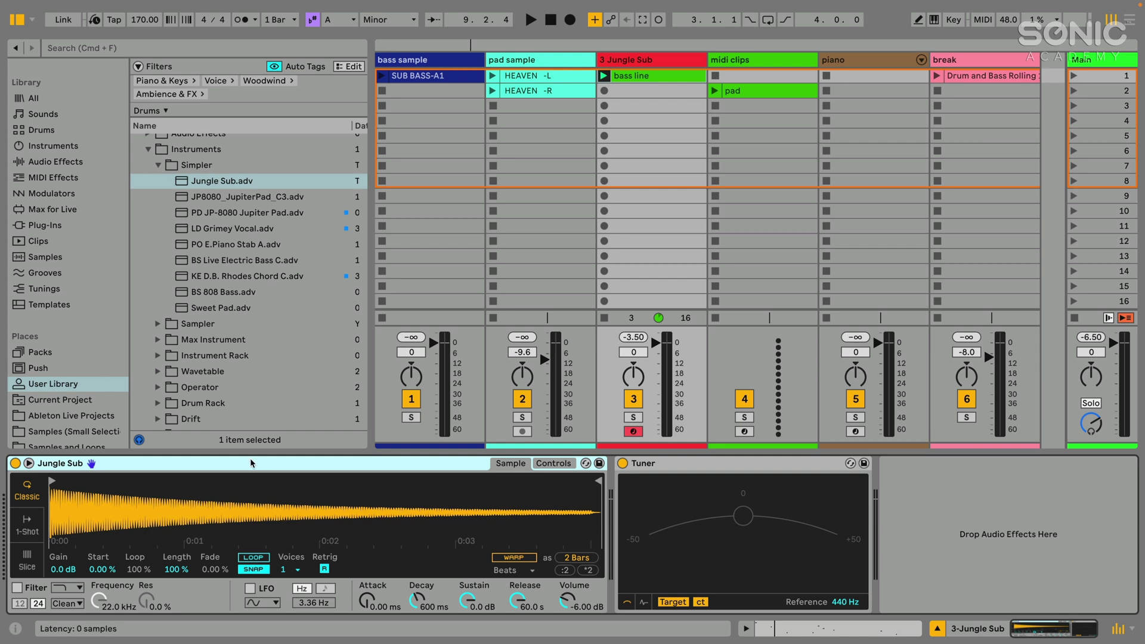
left_click(233, 184)
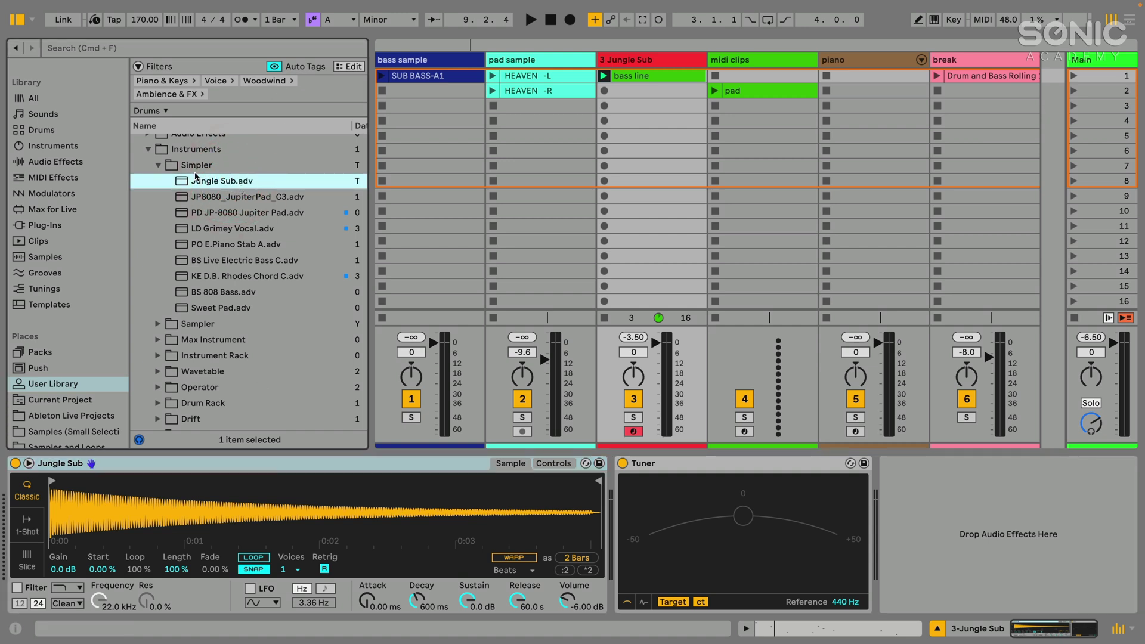
Collapse the preset folders and locate the copied SUB BASS-A1.wav in the User Library's Samples > Imported folder.
left_click(159, 166)
left_click(148, 149)
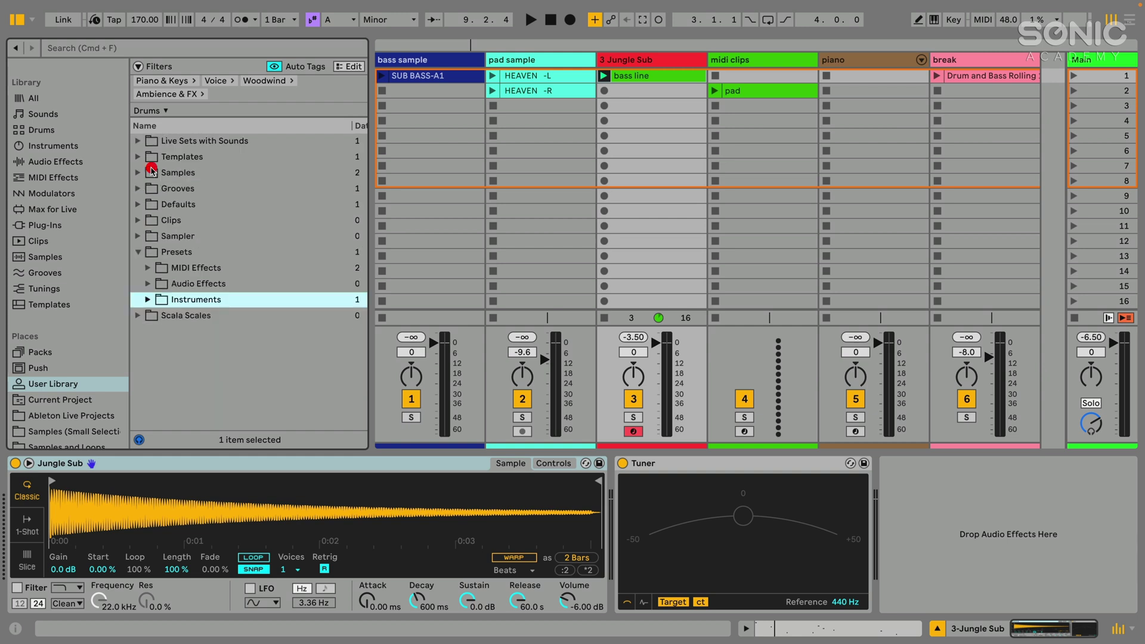
left_click(139, 255)
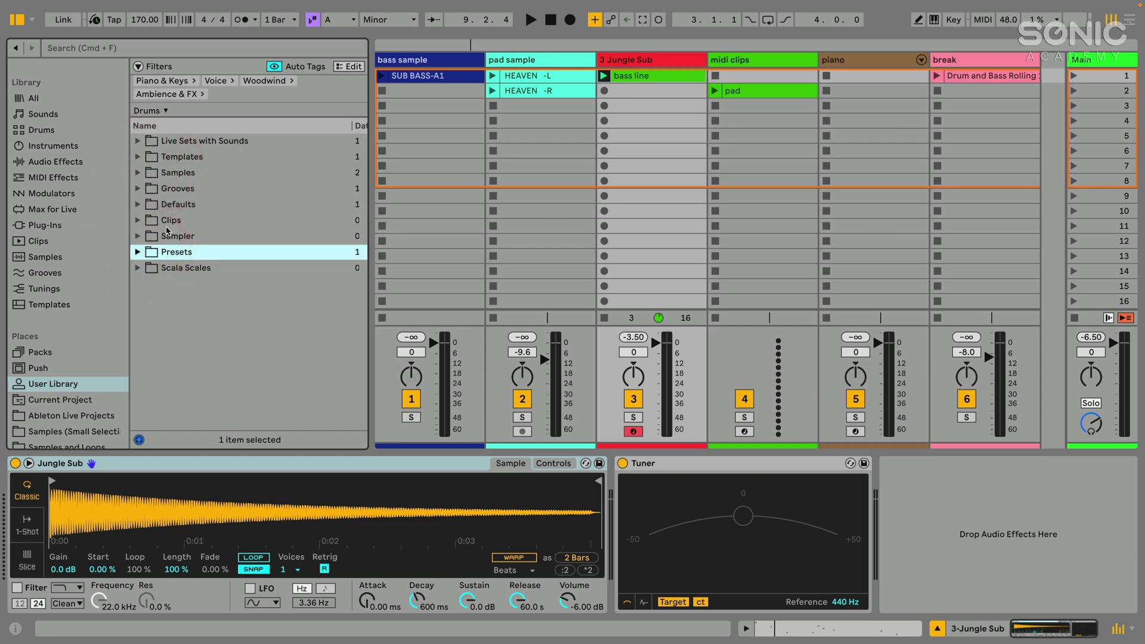
left_click(176, 174)
left_click(138, 174)
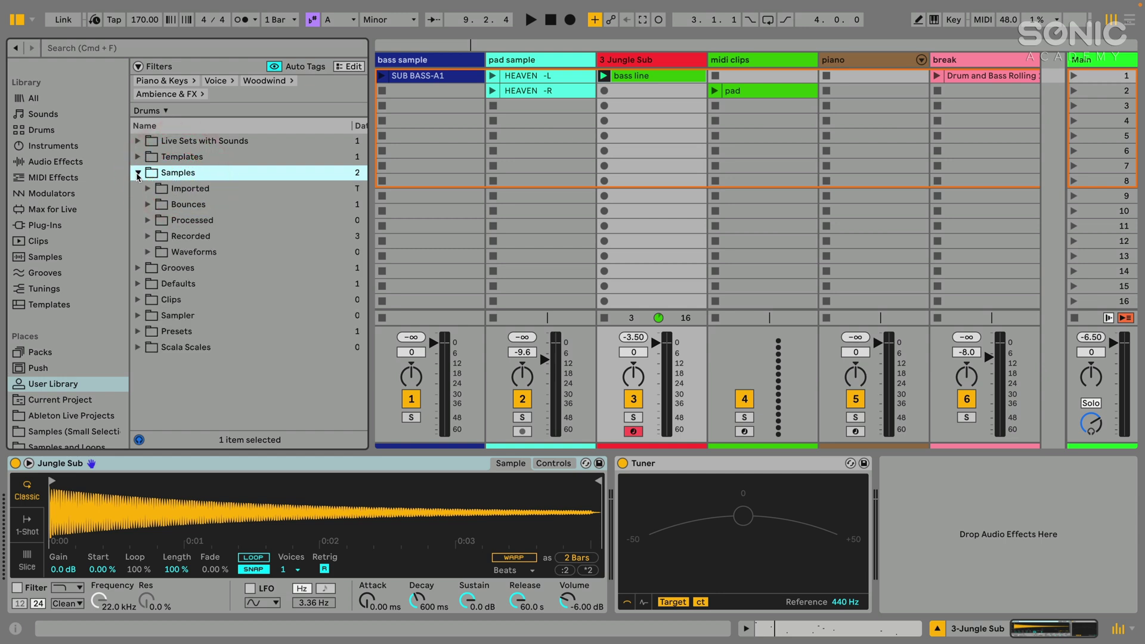
left_click(188, 189)
left_click(148, 188)
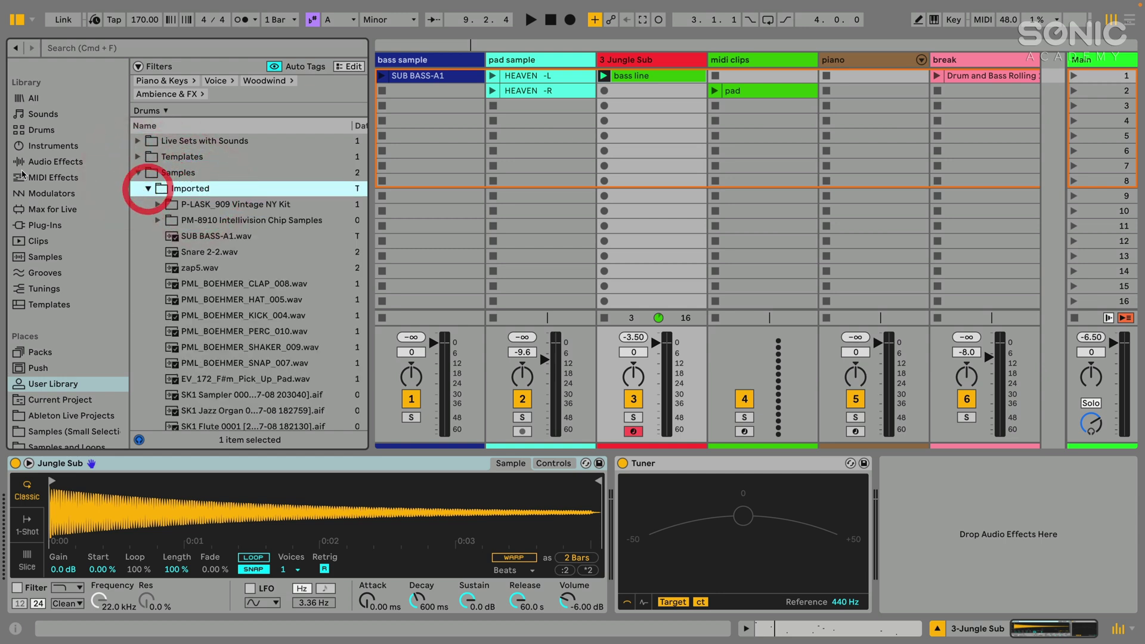
left_click(206, 240)
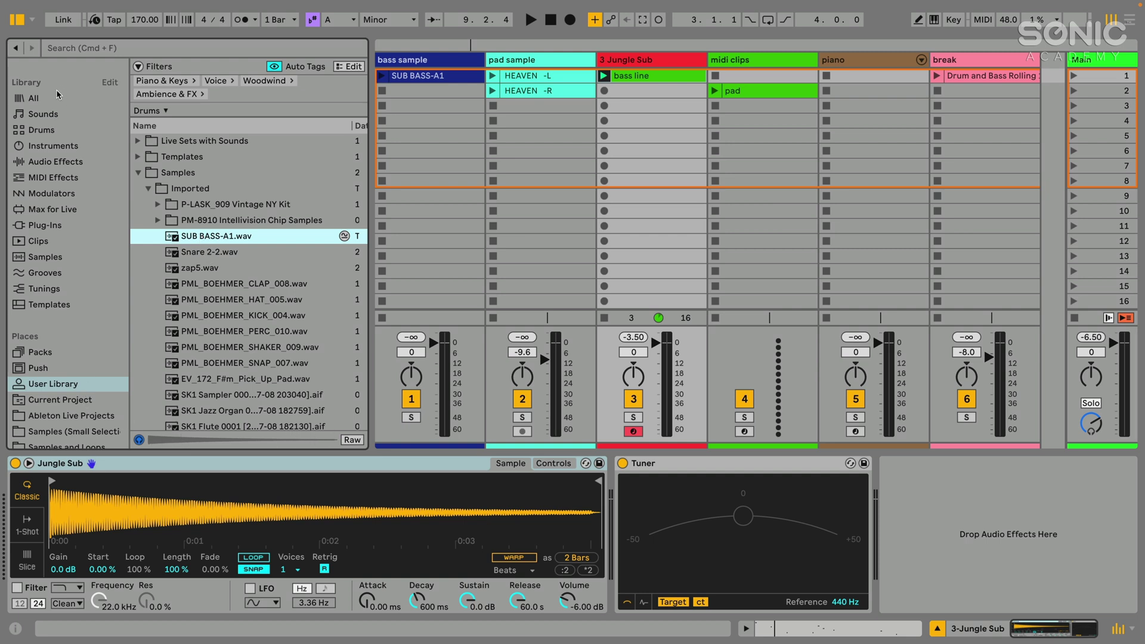
Go back through the browser history to the User Library's instrument presets and expand the Simpler folder.
left_click(15, 48)
left_click(15, 49)
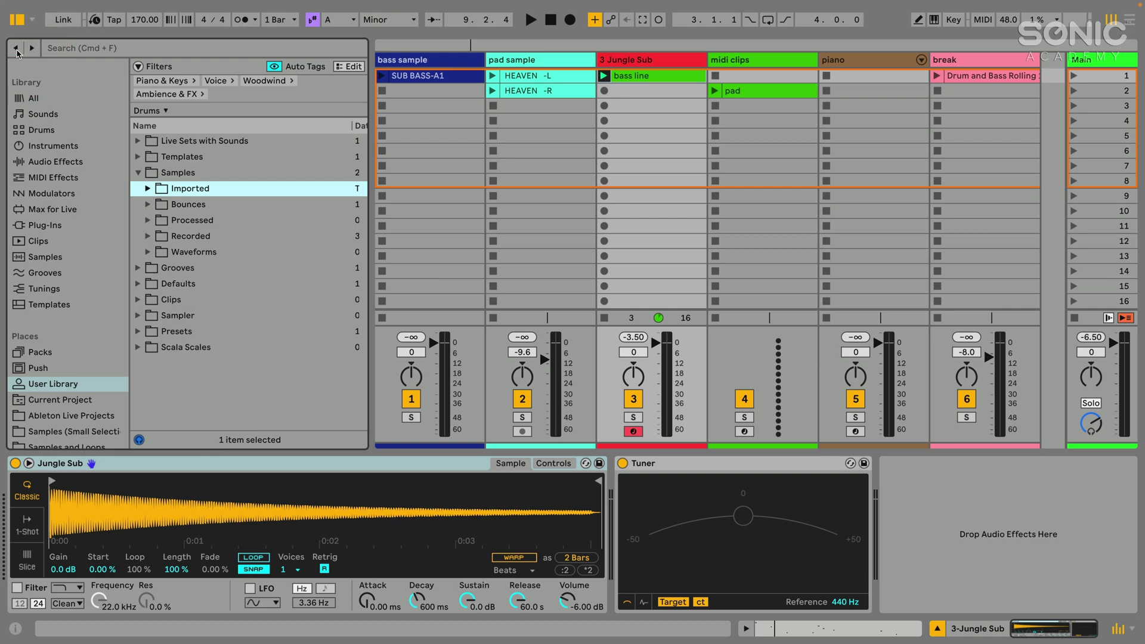
left_click(15, 50)
left_click(15, 49)
left_click(16, 49)
left_click(16, 49)
left_click(15, 49)
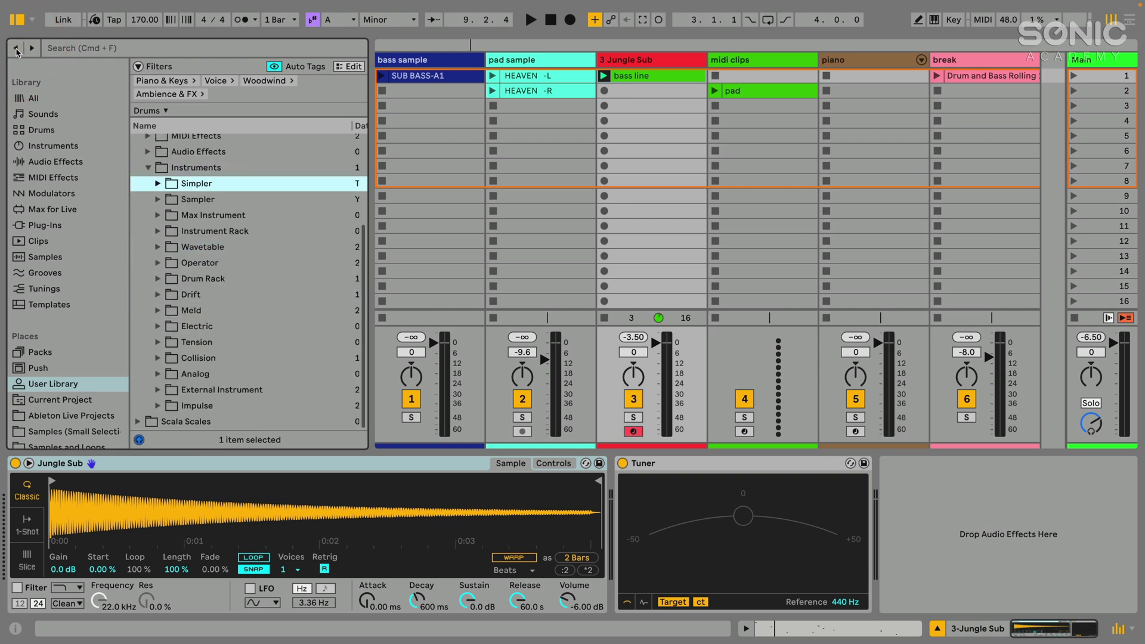
left_click(159, 184)
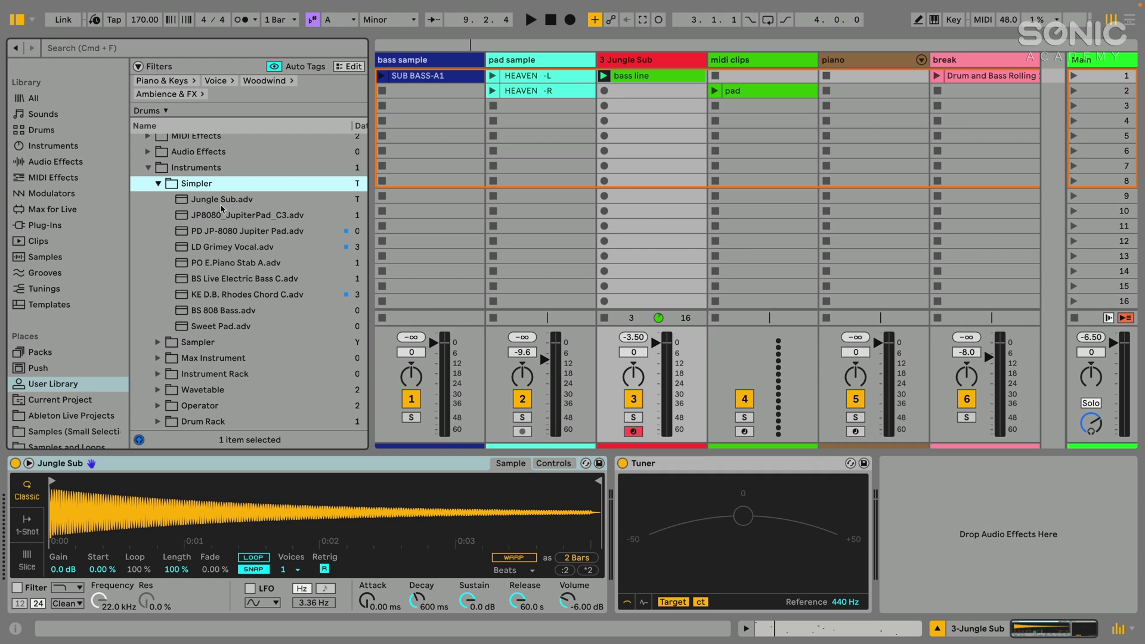
Save the Jungle Sub Simpler as a second preset named Jungle Sub B, without copying its sample files.
left_click(264, 464)
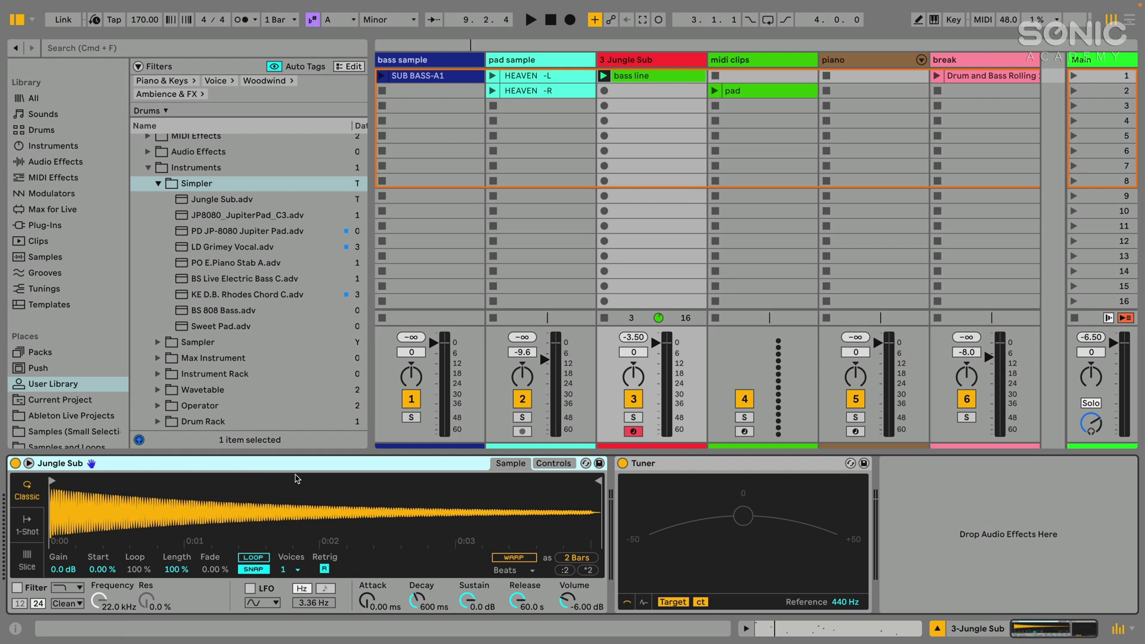
left_click(599, 463)
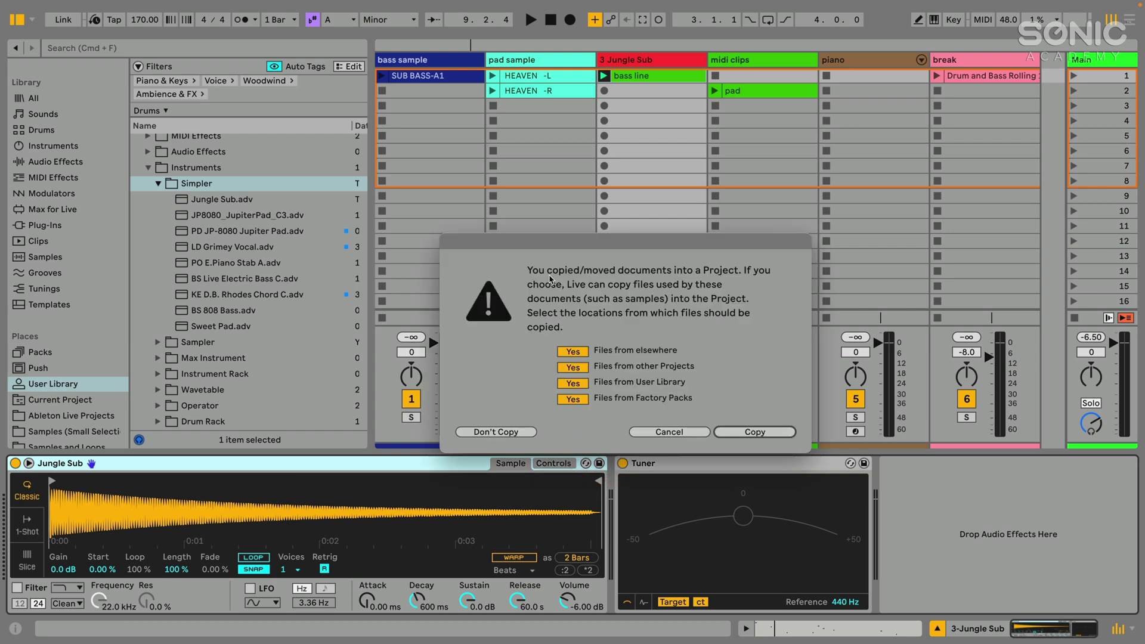
left_click(501, 432)
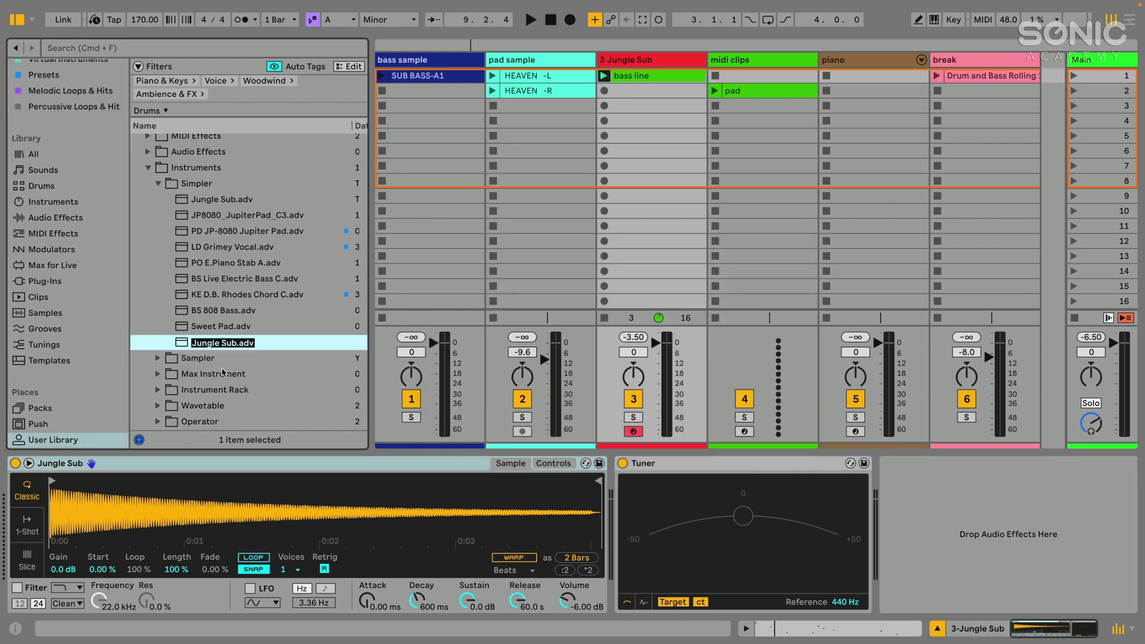
key("Return")
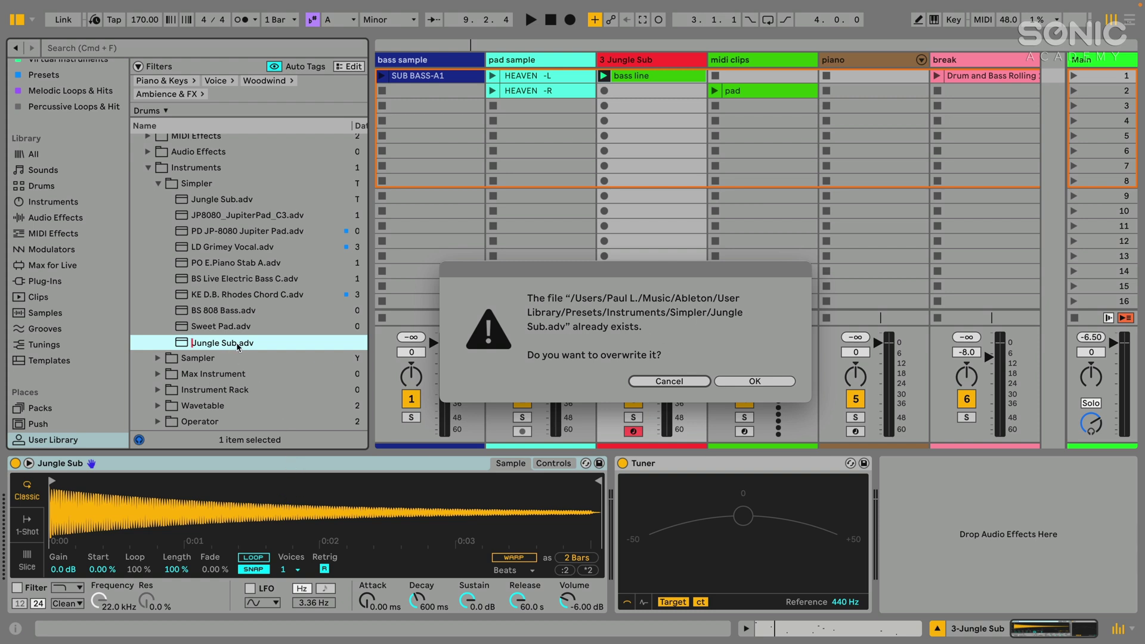
left_click(689, 383)
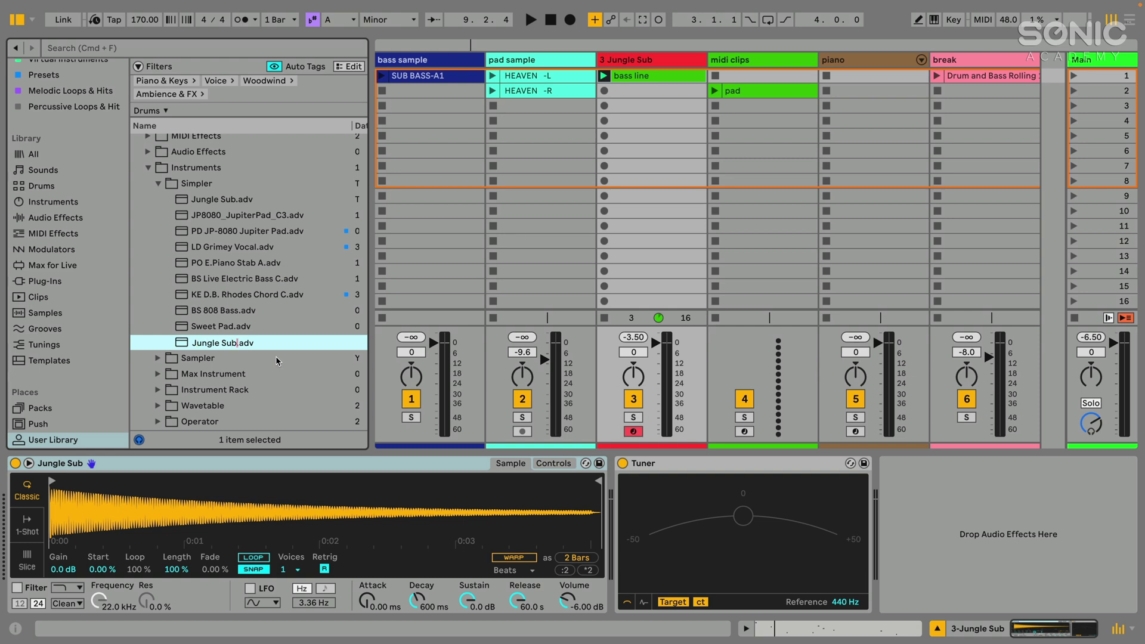
type("B")
key("Return")
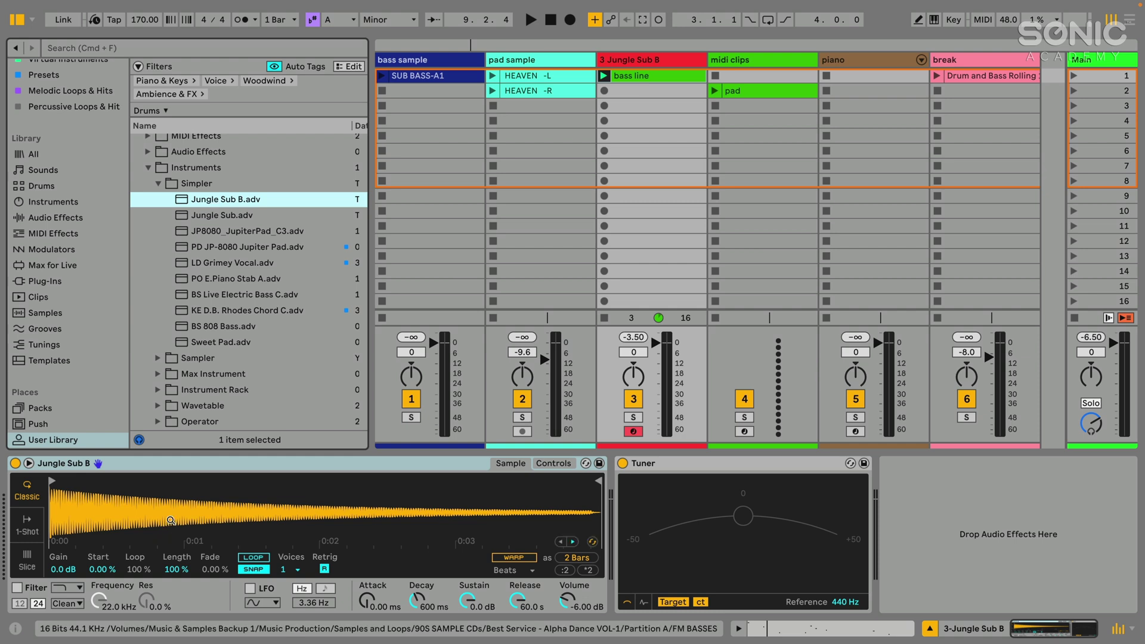
Collapse the Presets folder and check the contents of the User Library's Samples > Imported folder, then close it.
left_click(198, 470)
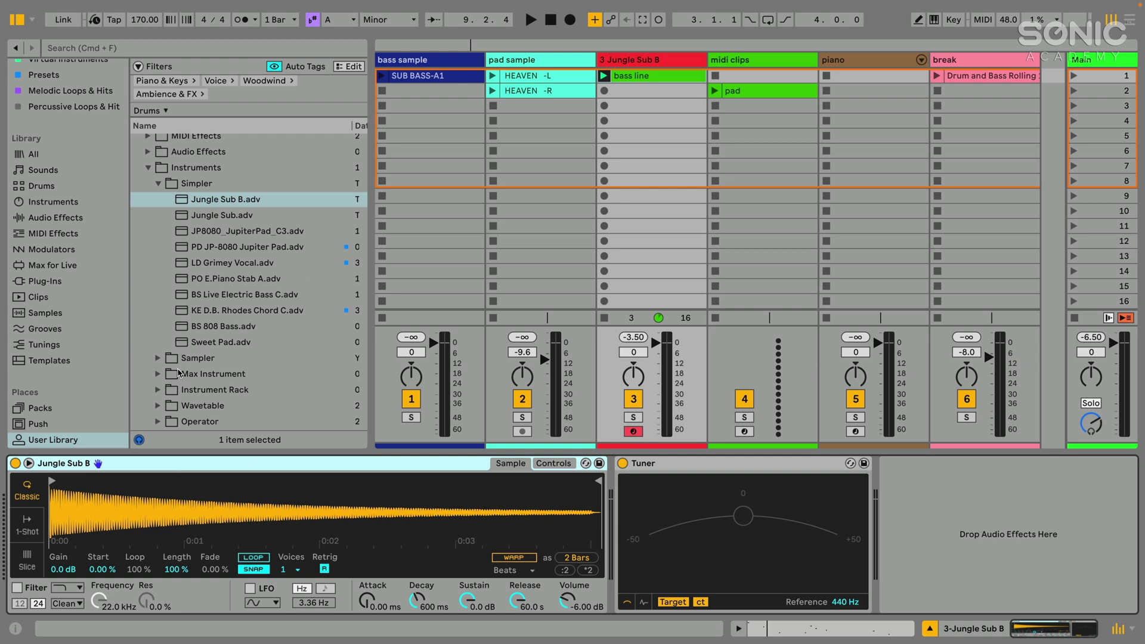
scroll(167, 268, "up", 5)
left_click(138, 252)
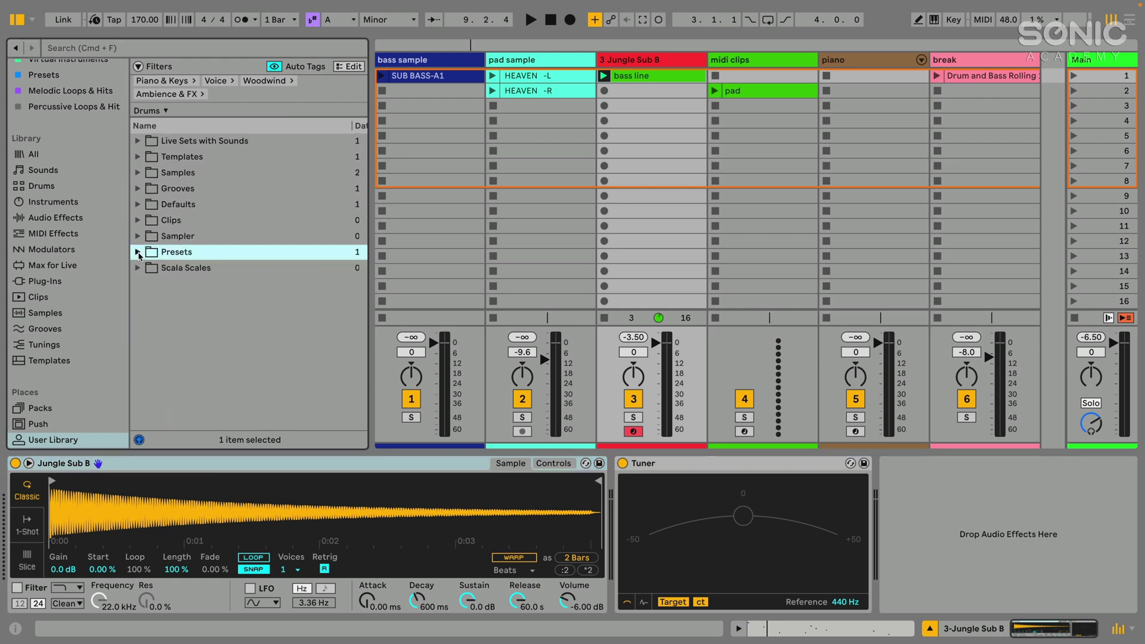
left_click(138, 173)
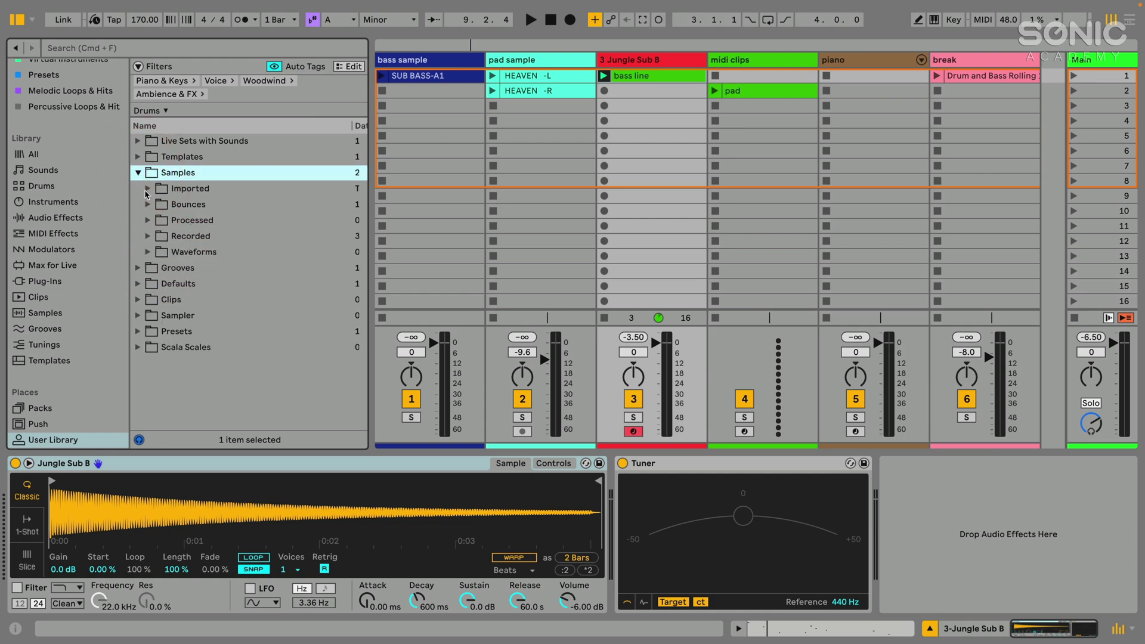
left_click(148, 188)
left_click(148, 189)
left_click(137, 172)
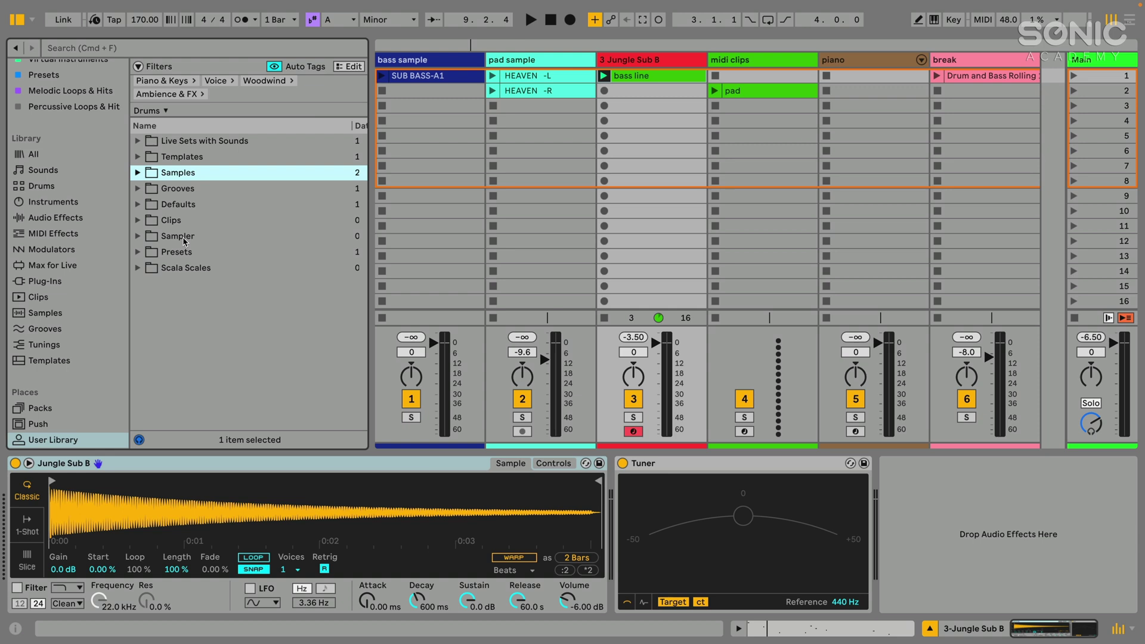
Reopen the User Library's Simpler presets and examine the file path for the Jungle Sub B preset.
left_click(172, 252)
left_click(138, 251)
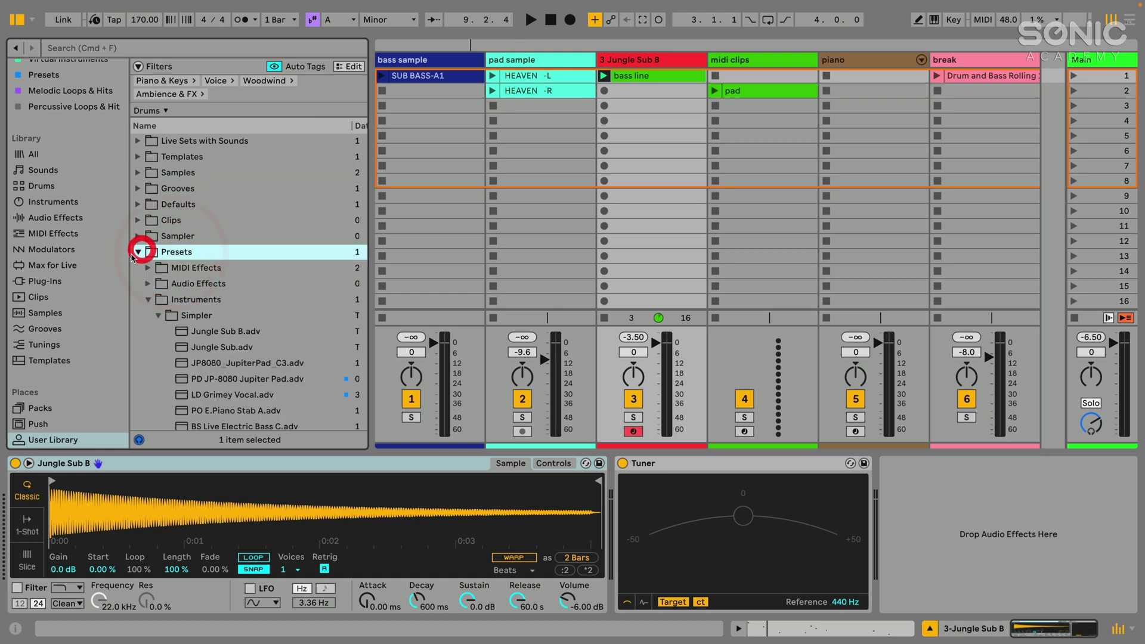
left_click(214, 333)
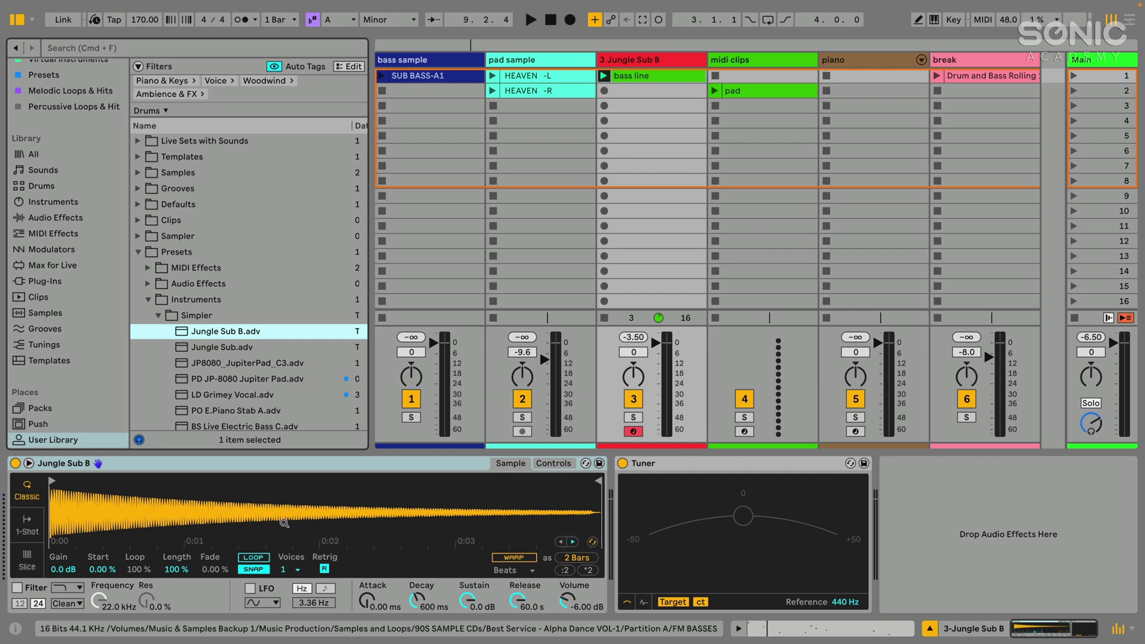
left_click(232, 463)
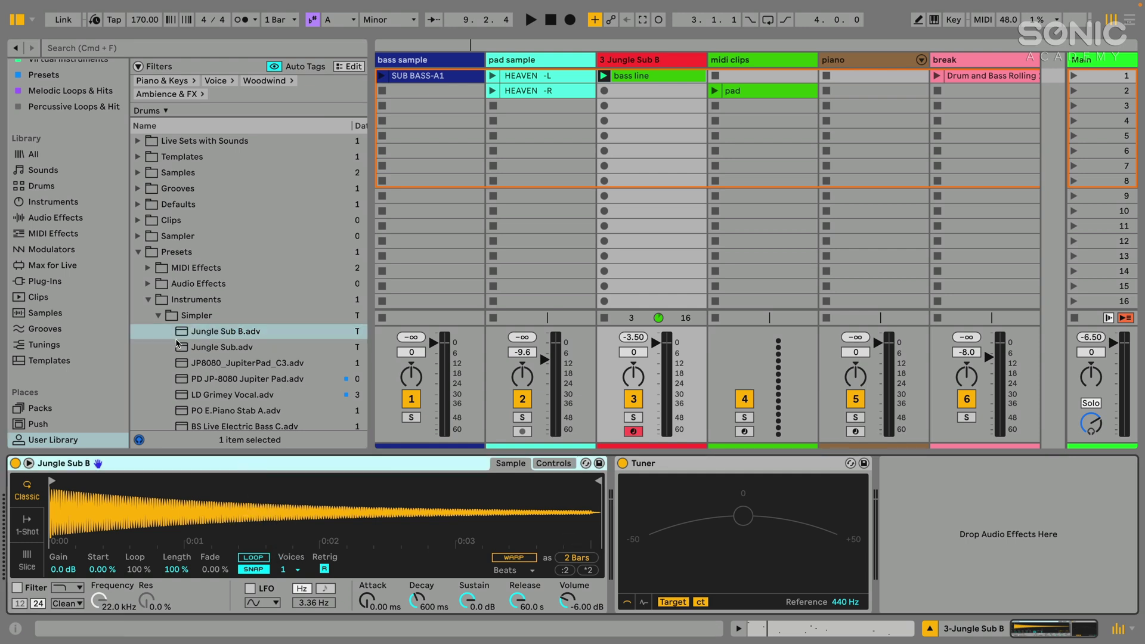
Collapse the Simpler and Presets folders and hide the browser.
left_click(157, 314)
left_click(138, 252)
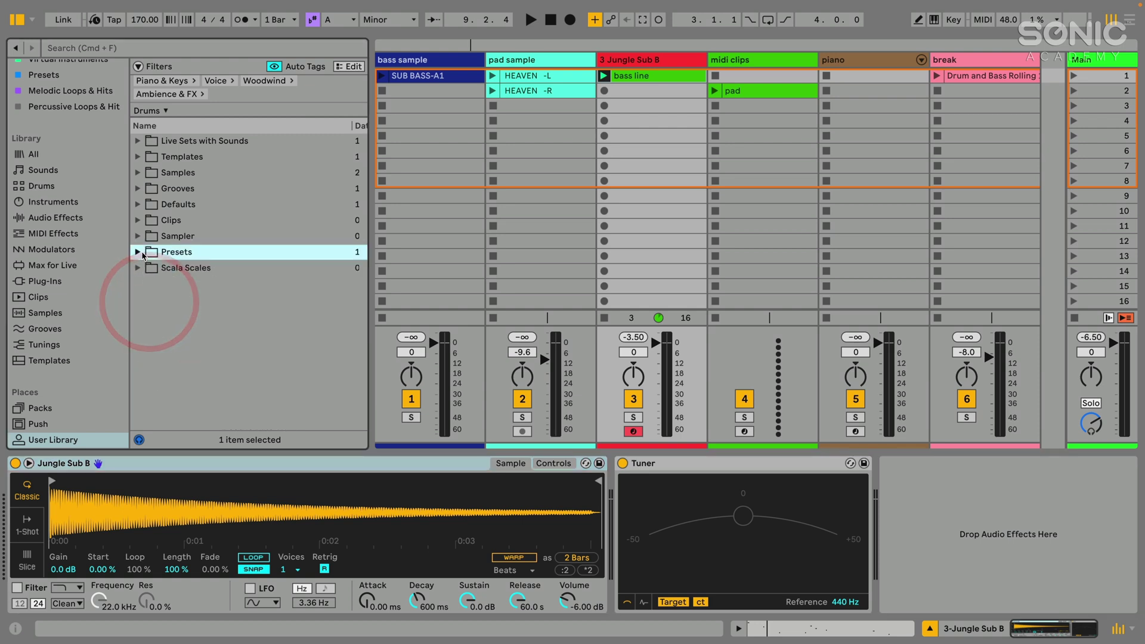
left_click_drag(370, 160, 358, 159)
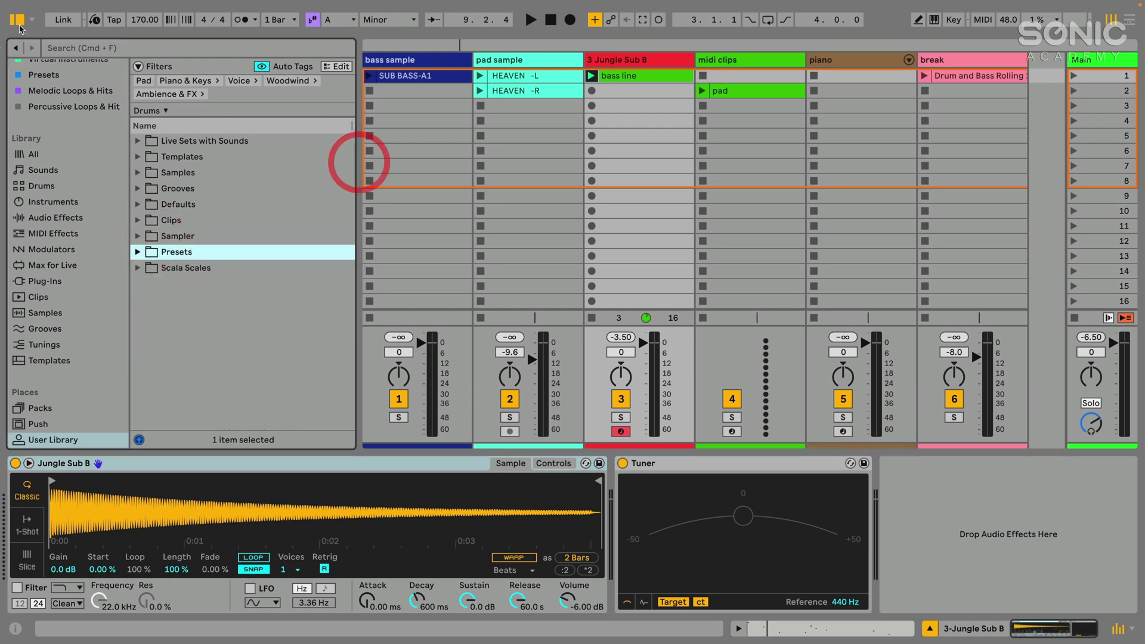
left_click(17, 19)
Show the pad sample track's devices with the Spectrum display collapsed, and stop the bass line clip's track.
left_click(172, 76)
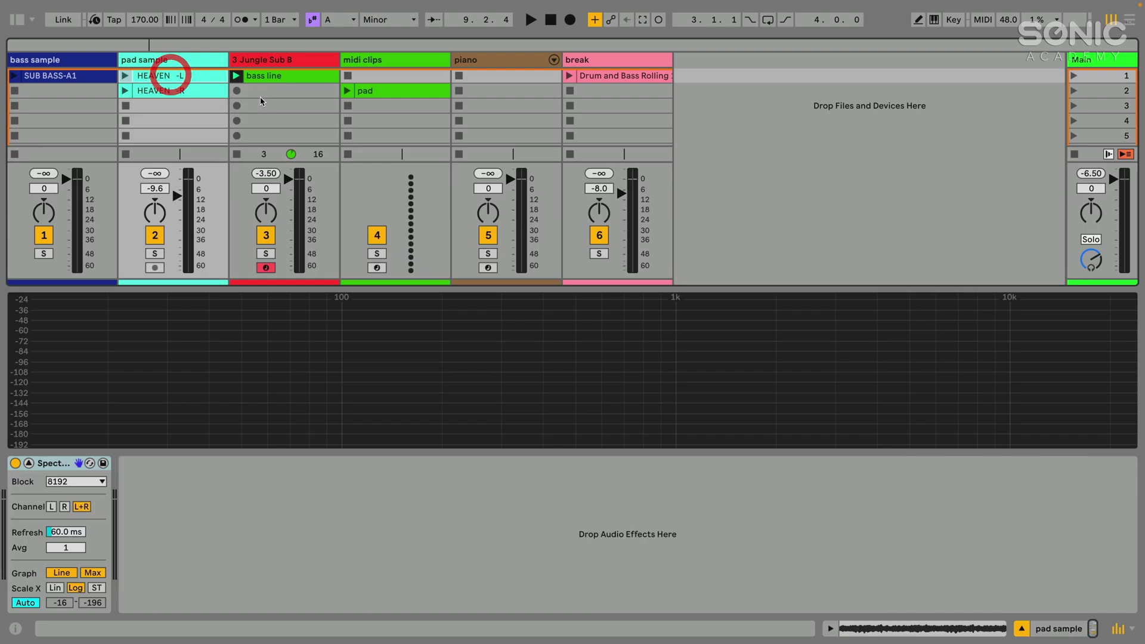
left_click(30, 464)
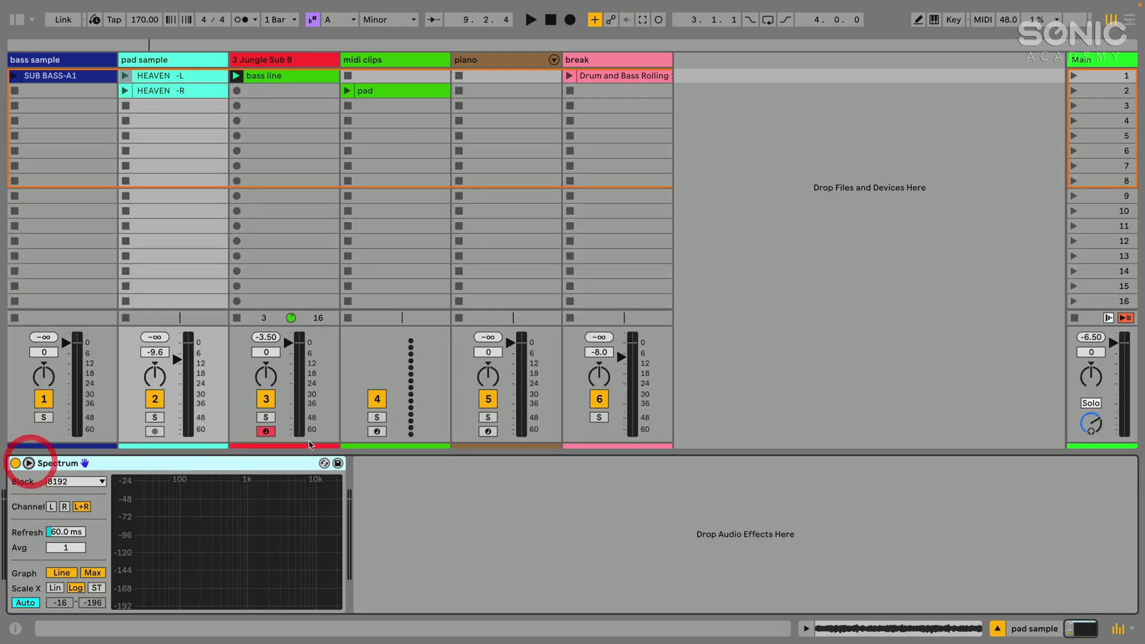
left_click(236, 318)
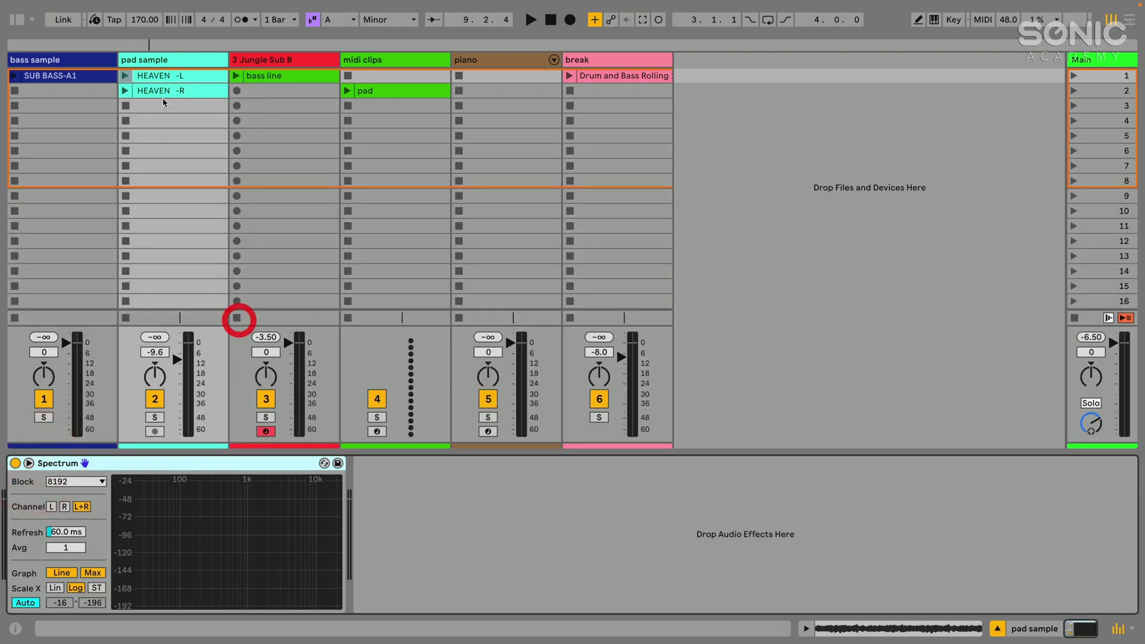
Examine the HEAVEN -L and HEAVEN -R clips on the pad sample track by selecting them in turn.
left_click(164, 73)
left_click(161, 90)
left_click(164, 76)
left_click(160, 90)
left_click(163, 76)
left_click(158, 91)
left_click(156, 78)
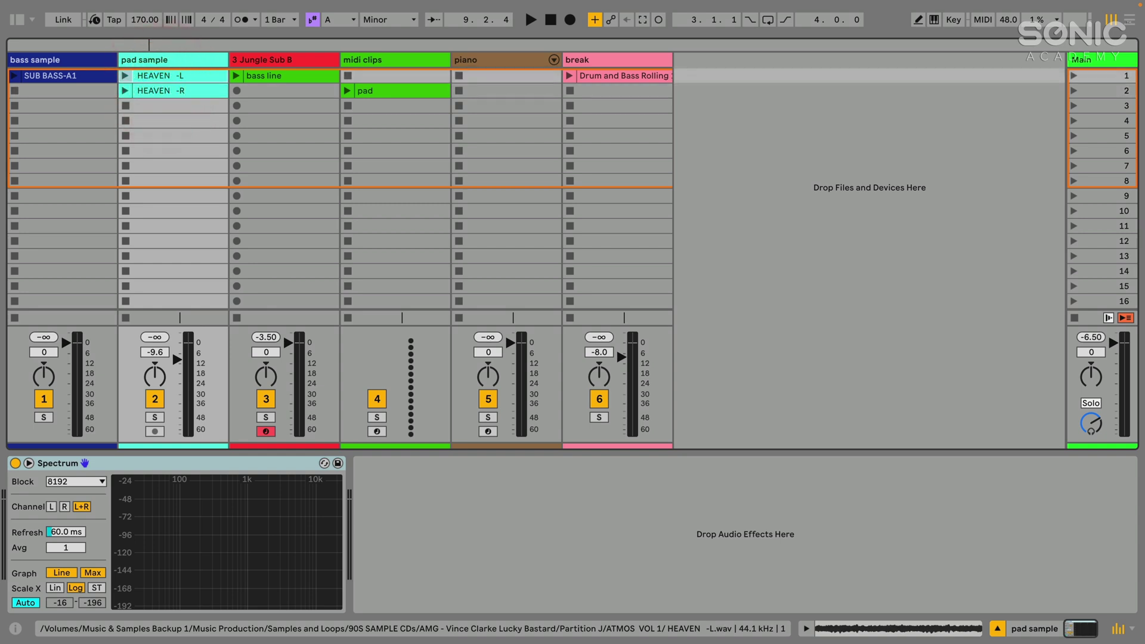
scroll(152, 80, "down", 1)
left_click(147, 62)
left_click(149, 61)
scroll(163, 143, "up", 1)
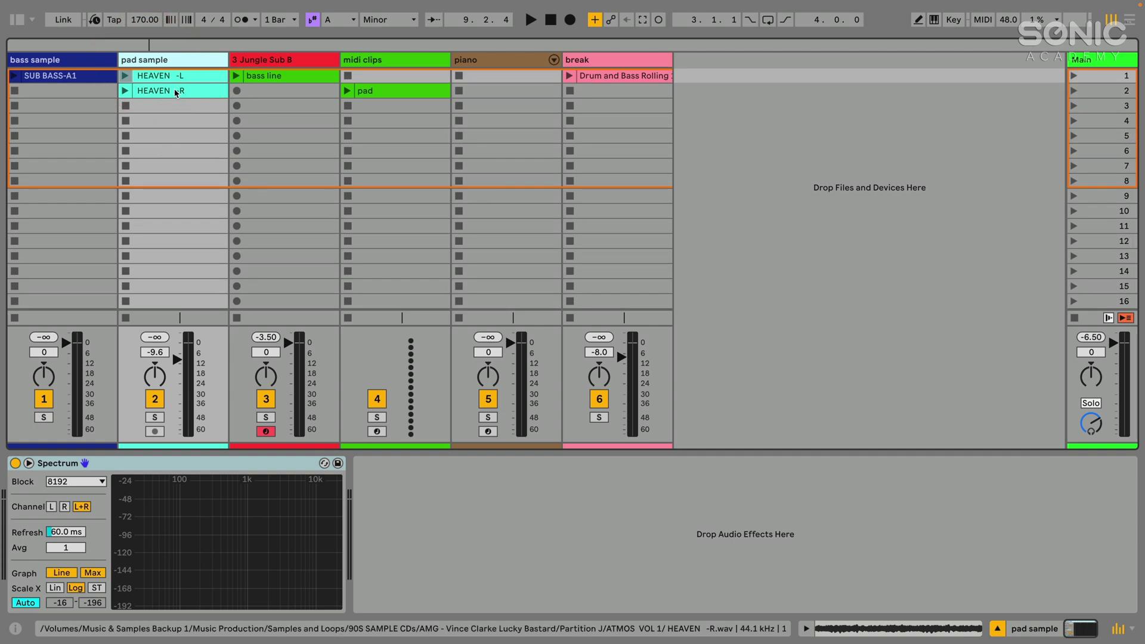
left_click(163, 77)
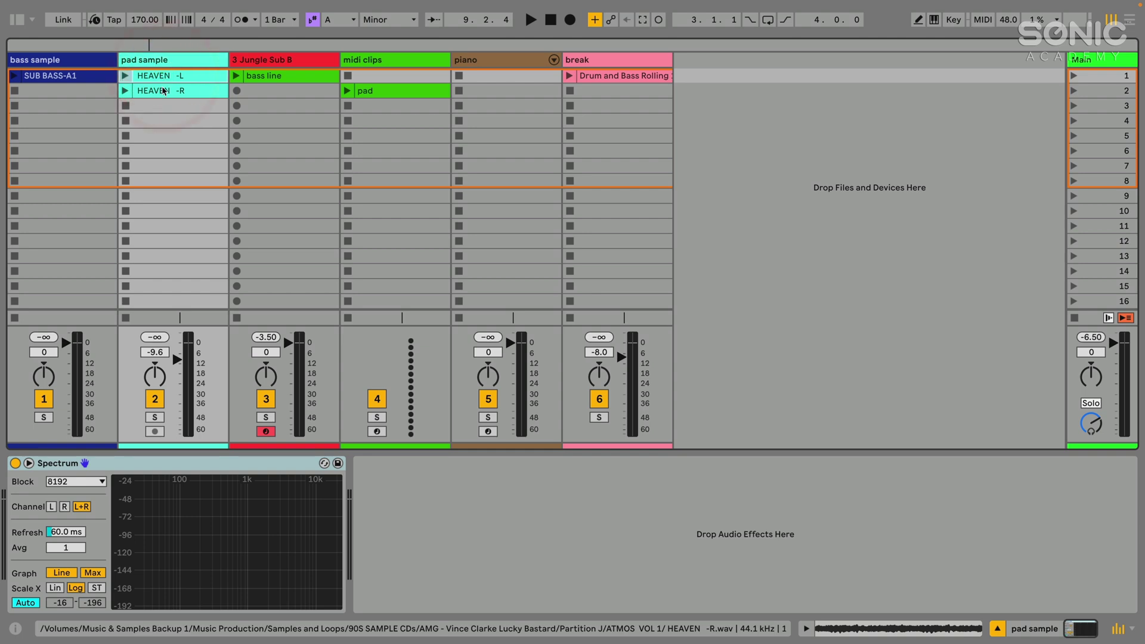
left_click(163, 90)
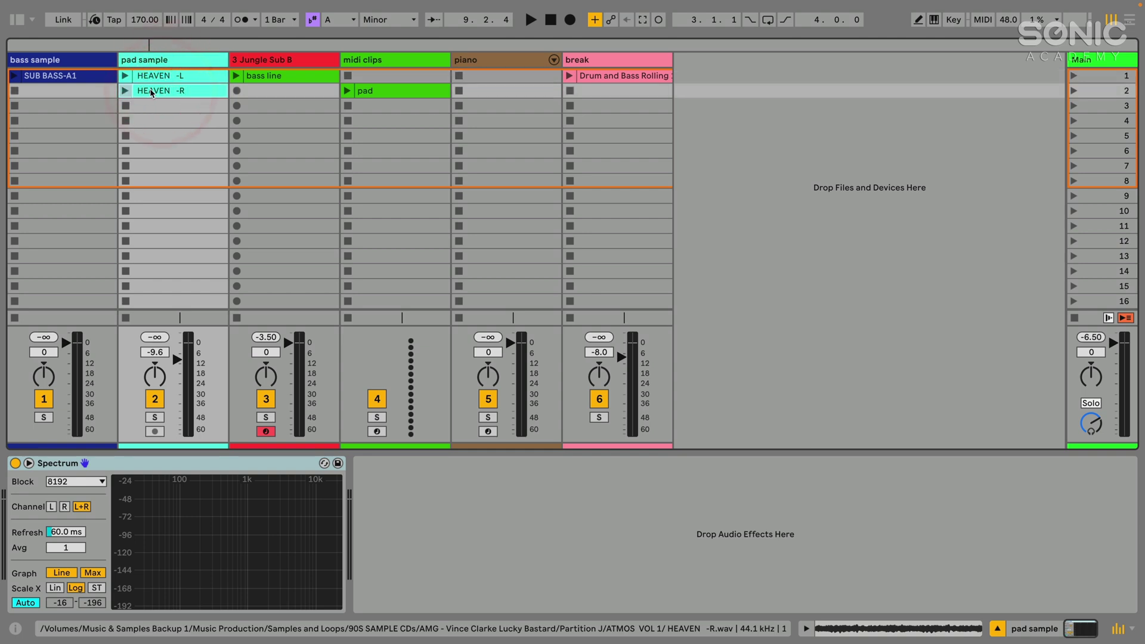
Insert a new MIDI track after the pad sample track and name it pad midi.
left_click(166, 62)
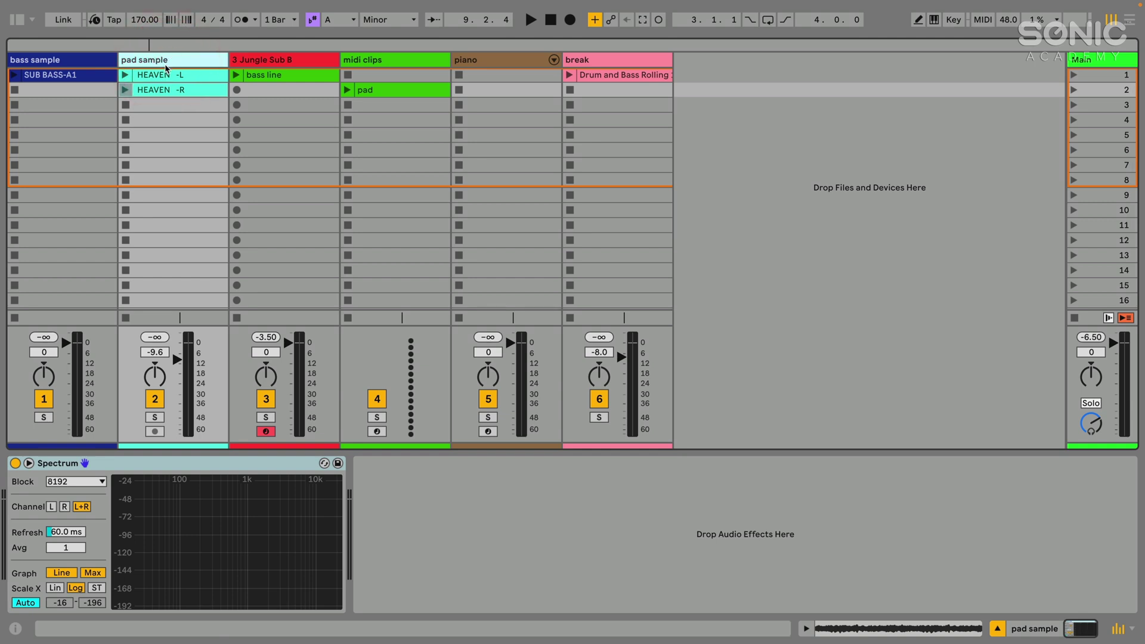
left_click(192, 63)
key("ctrl+shift+t")
left_click(263, 60)
key("ctrl+r")
type("p")
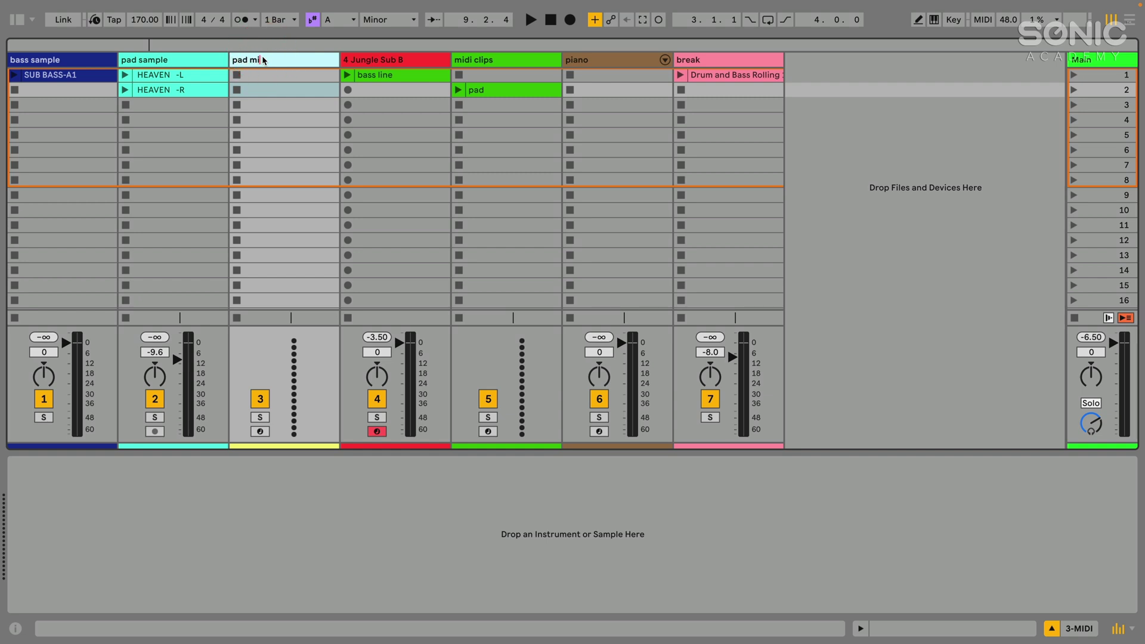
key("Return")
Rename the Jungle Sub B track as bass midi.
left_click(360, 64)
key("ctrl+r")
type("b")
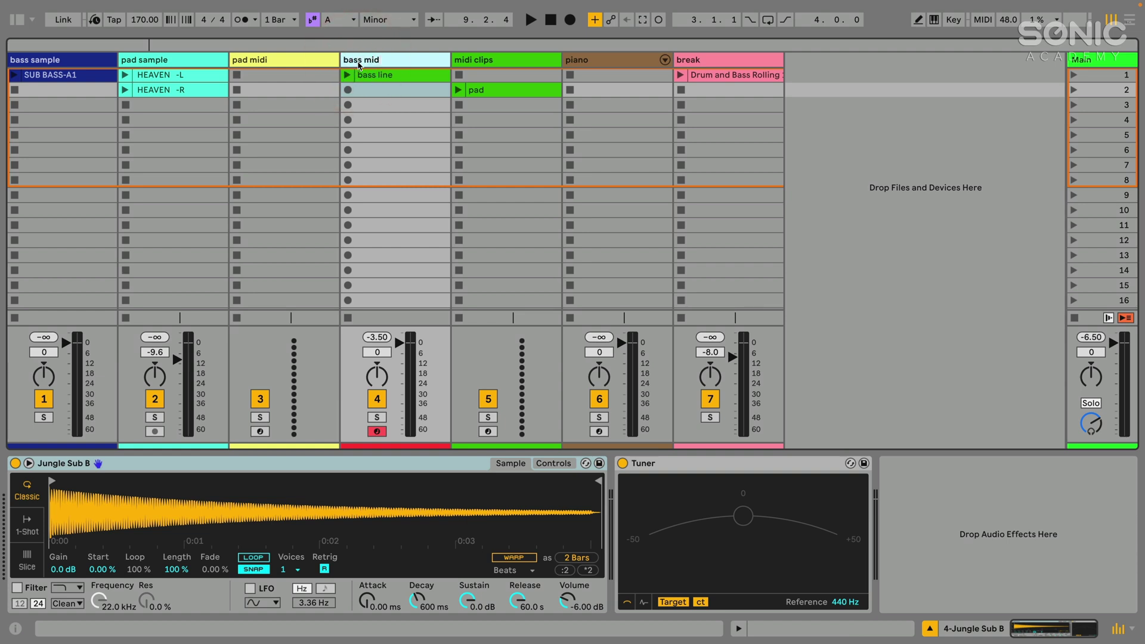
key("Return")
Move the pad clip from the midi clips track to the pad midi track, keeping it in scene 2.
left_click(300, 57)
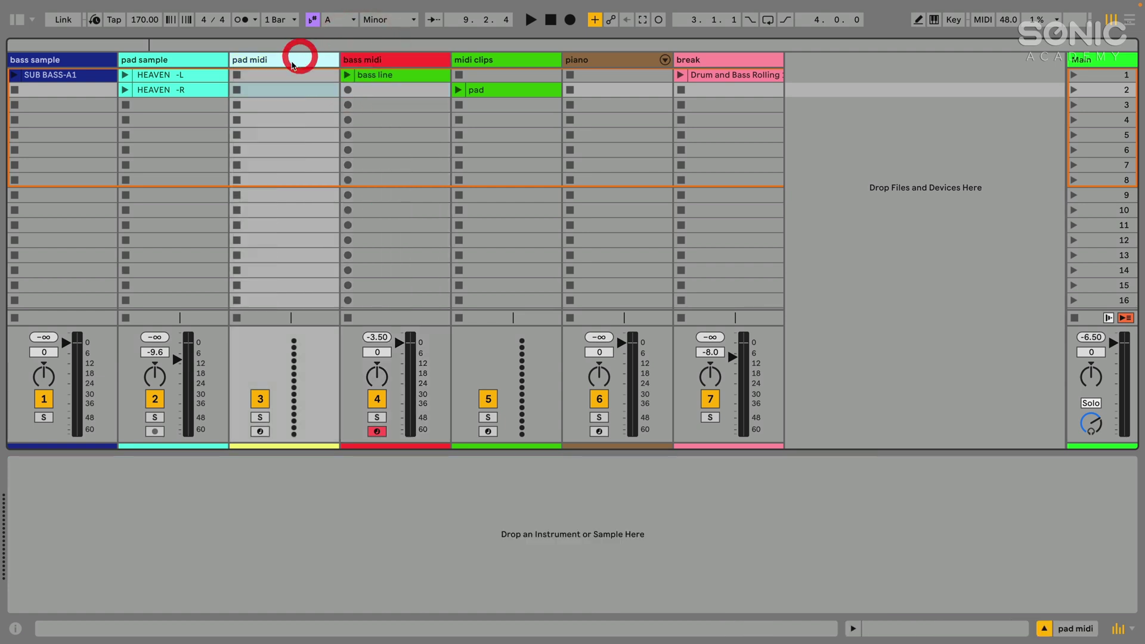
left_click(490, 91)
left_click(490, 91)
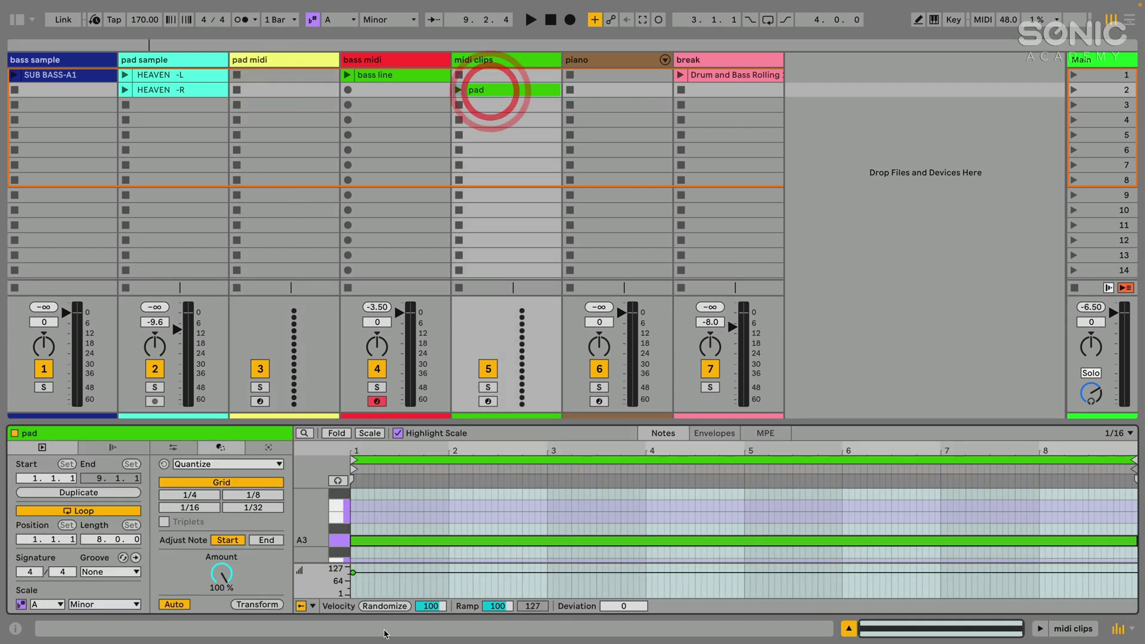
left_click_drag(475, 89, 322, 89)
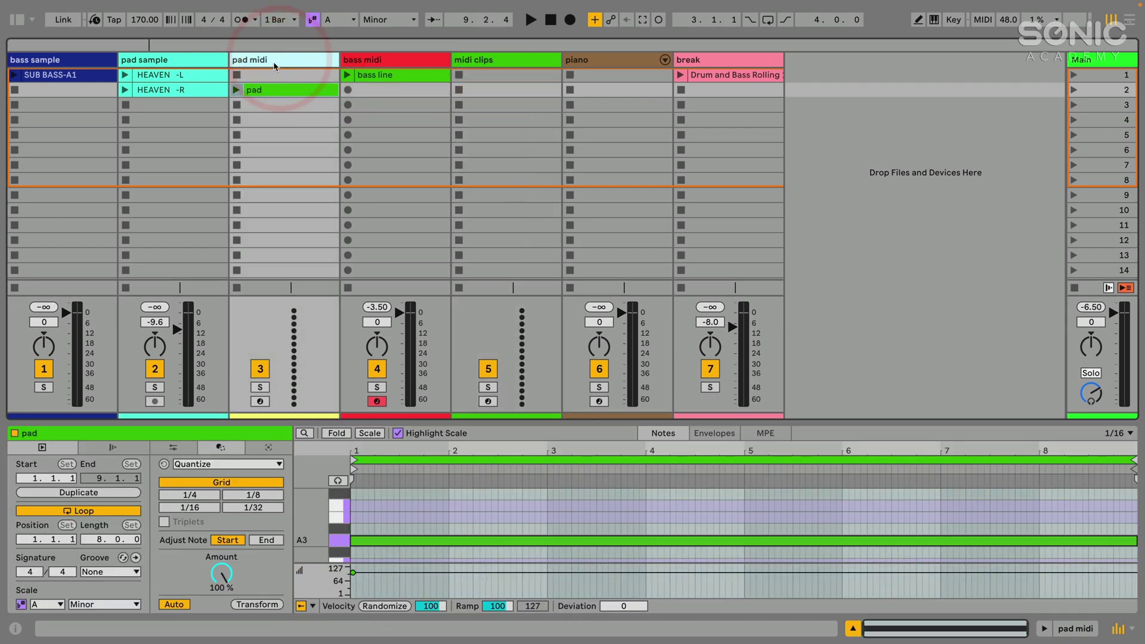
Load the HEAVEN -L sample into a Simpler on the pad midi track and convert that Simpler to Sampler.
left_click(277, 60)
left_click(167, 78)
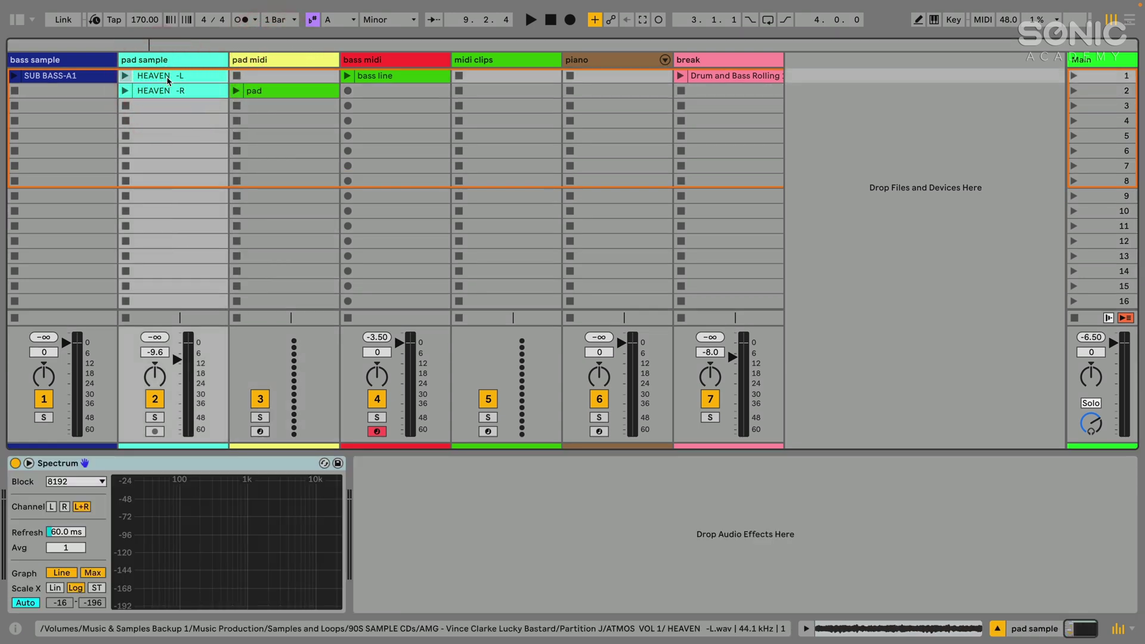
left_click_drag(168, 81, 335, 567)
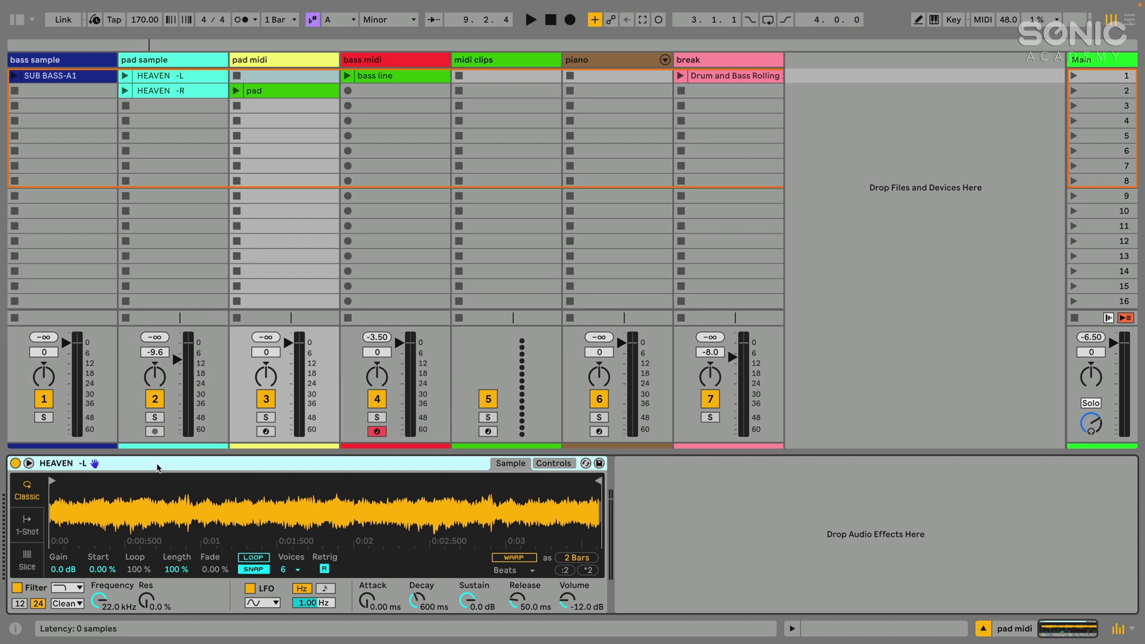
right_click(157, 466)
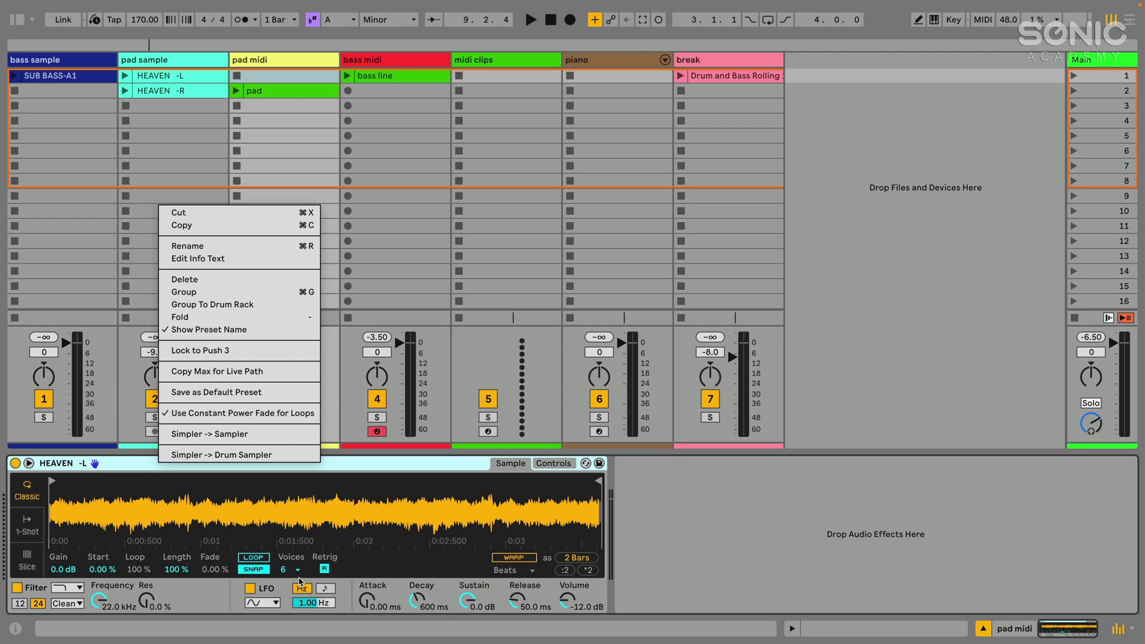
left_click(227, 439)
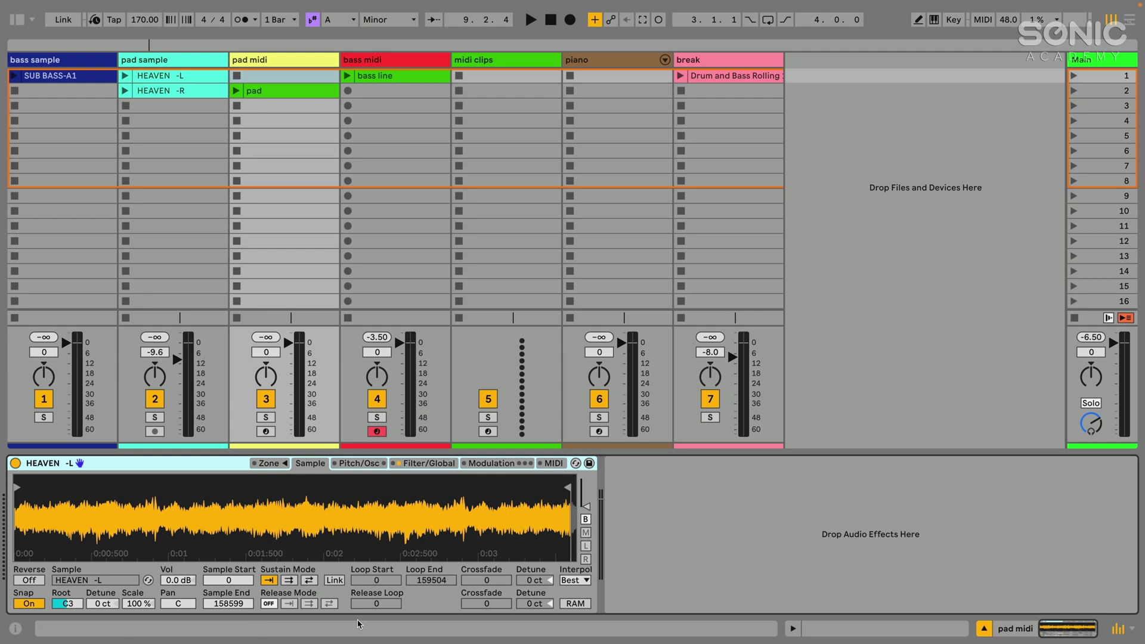
Look through the HEAVEN -L Sampler's Sample, Pitch/Osc, Filter/Global and Modulation settings.
left_click(375, 464)
left_click(401, 463)
left_click(490, 464)
left_click(436, 465)
left_click(359, 464)
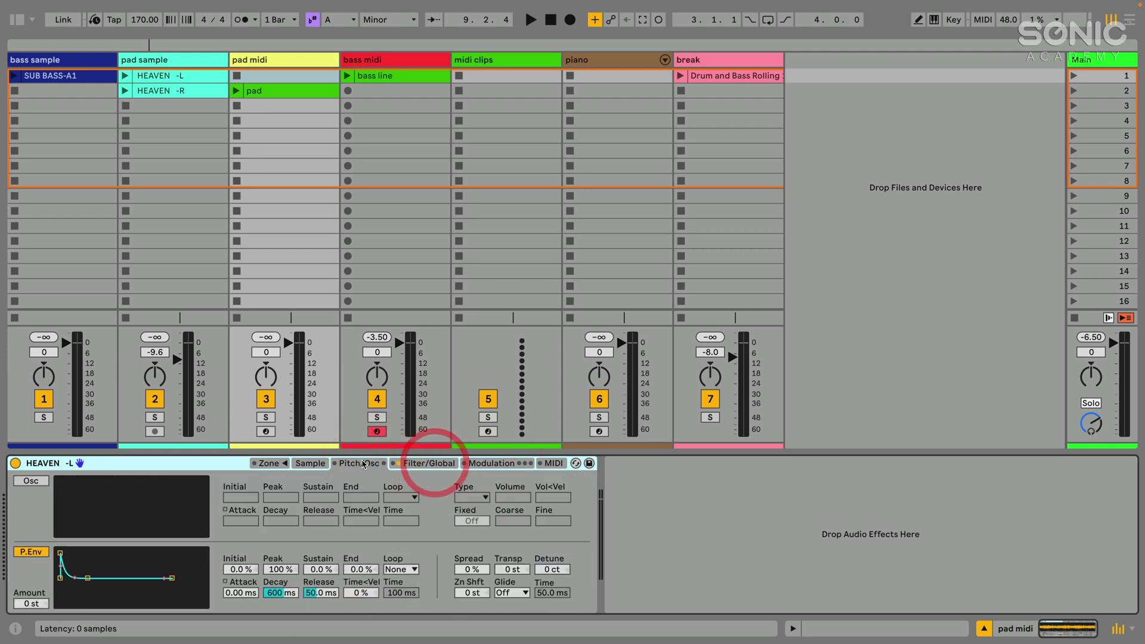
left_click(310, 463)
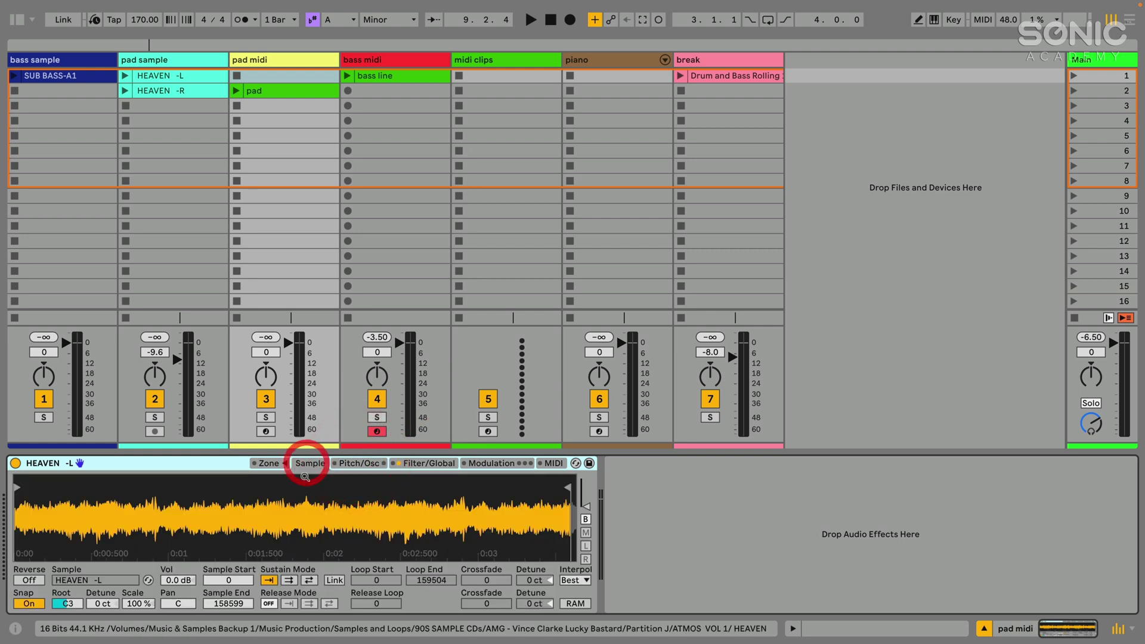
left_click(359, 464)
left_click(423, 464)
left_click(485, 464)
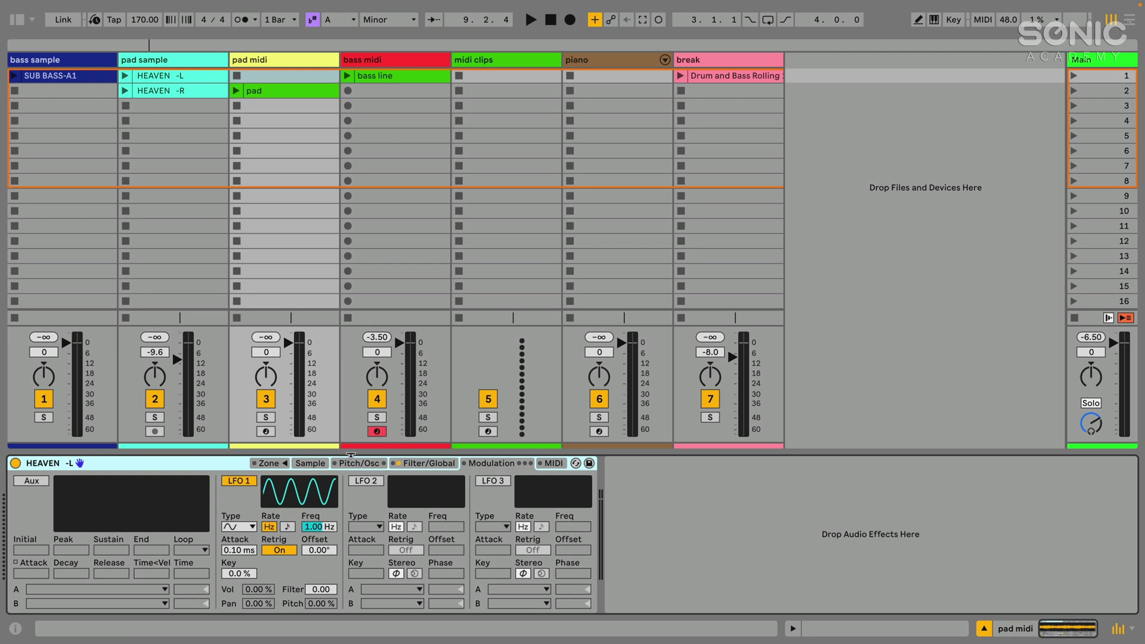
Arm the pad midi track and move the HEAVEN -L Sampler's sample end to 159506.
left_click(343, 463)
left_click(319, 463)
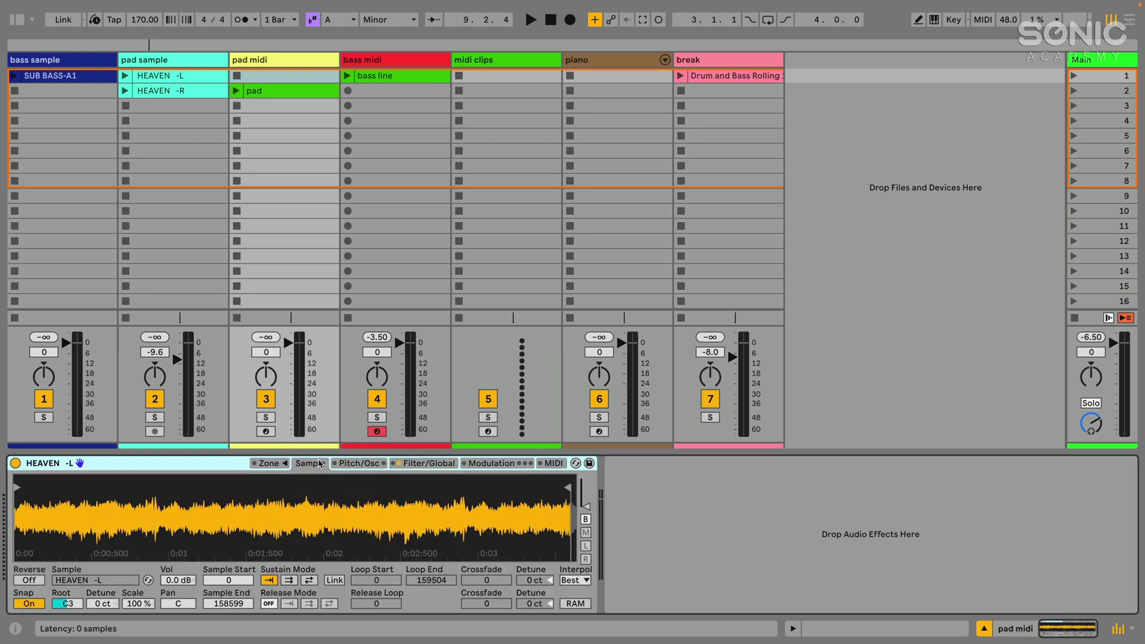
left_click(264, 60)
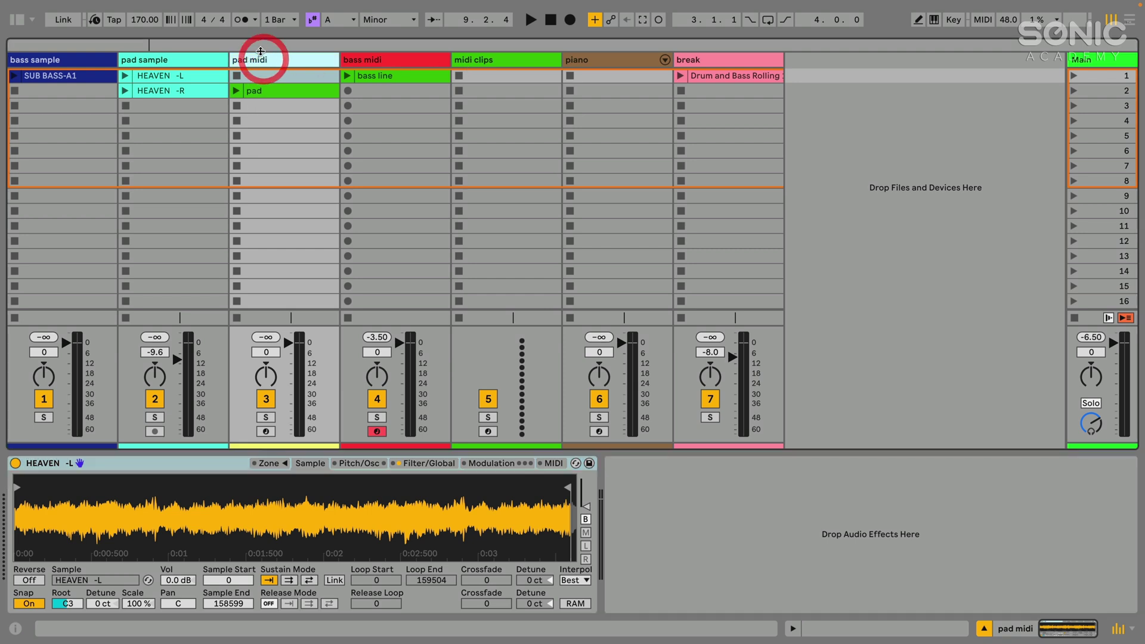
left_click(265, 430)
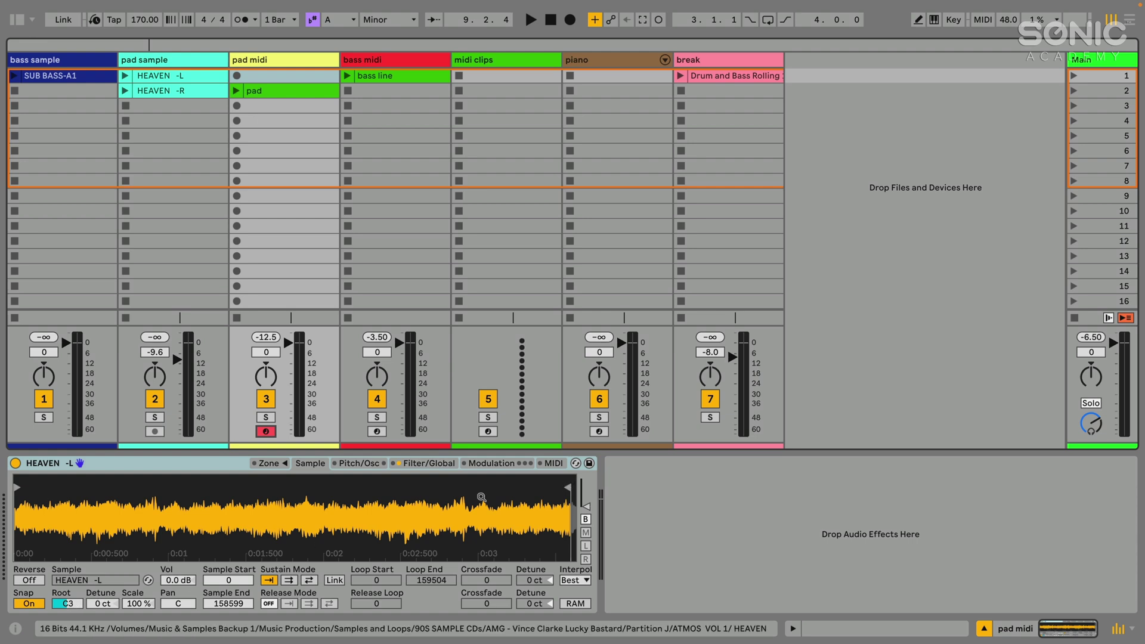
left_click_drag(566, 488, 570, 487)
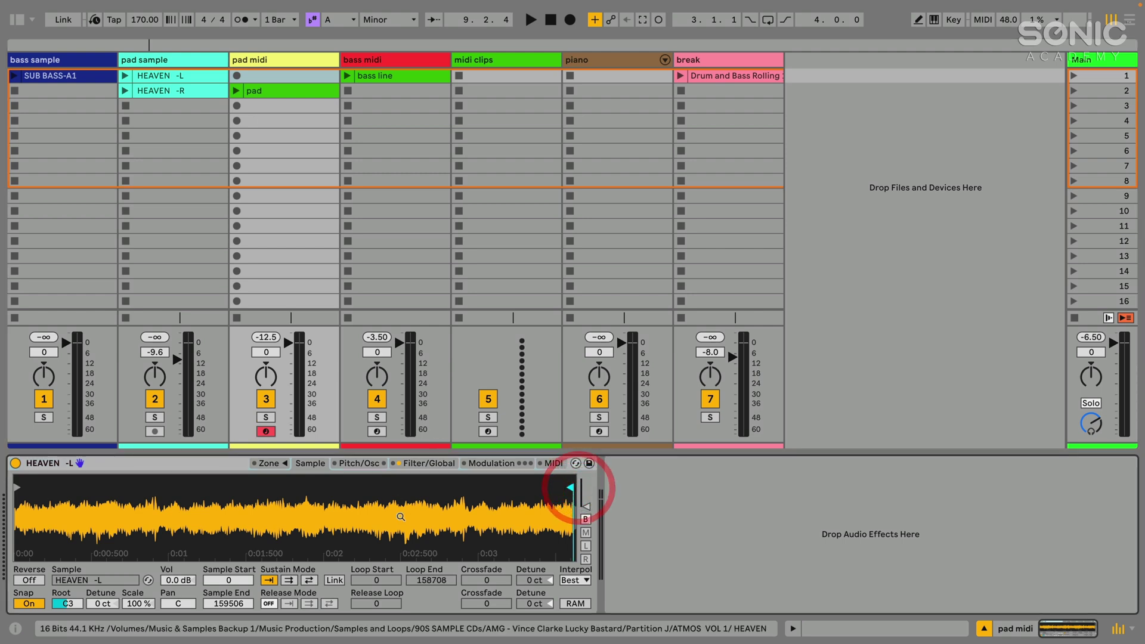
left_click(115, 466)
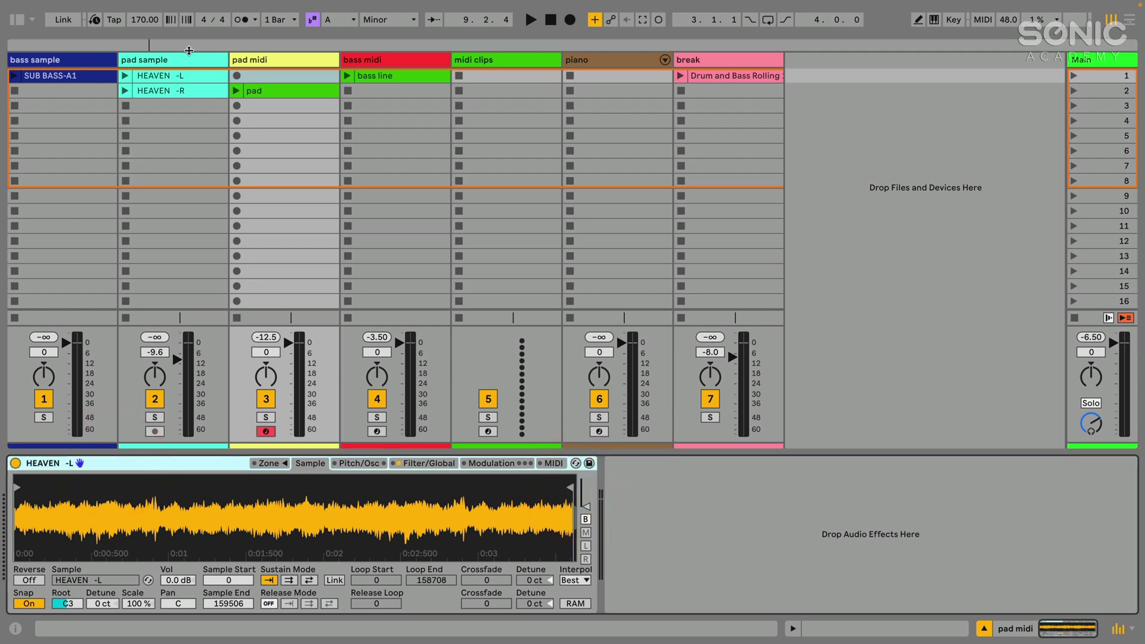
Solo the pad sample track, play its HEAVEN -L clip and show the track's Spectrum device.
left_click(159, 62)
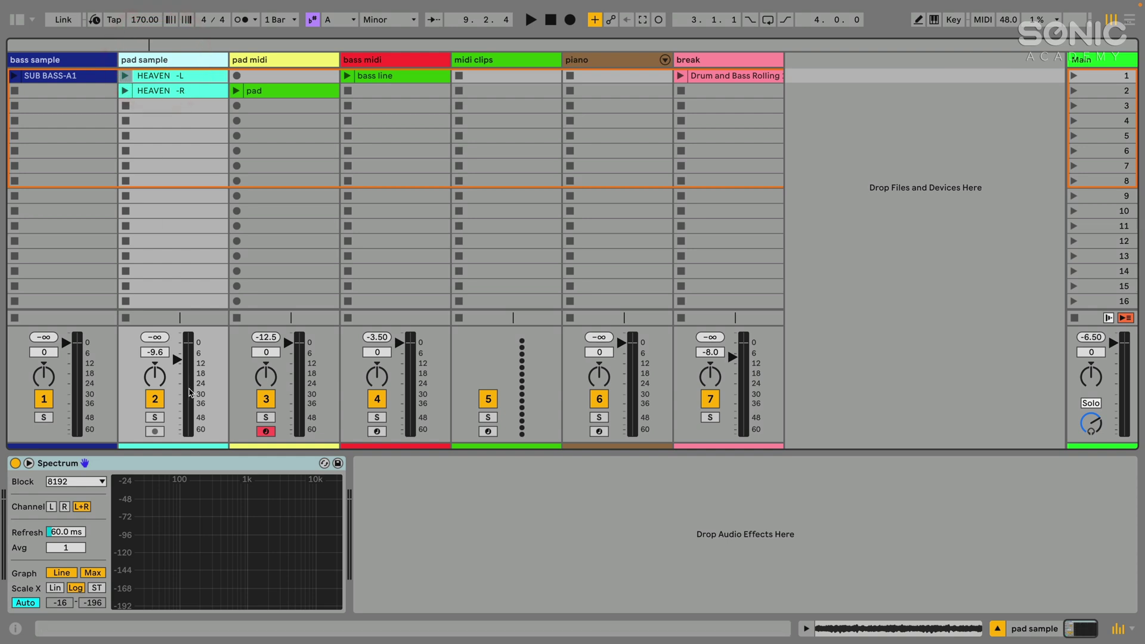
left_click(154, 417)
left_click(154, 75)
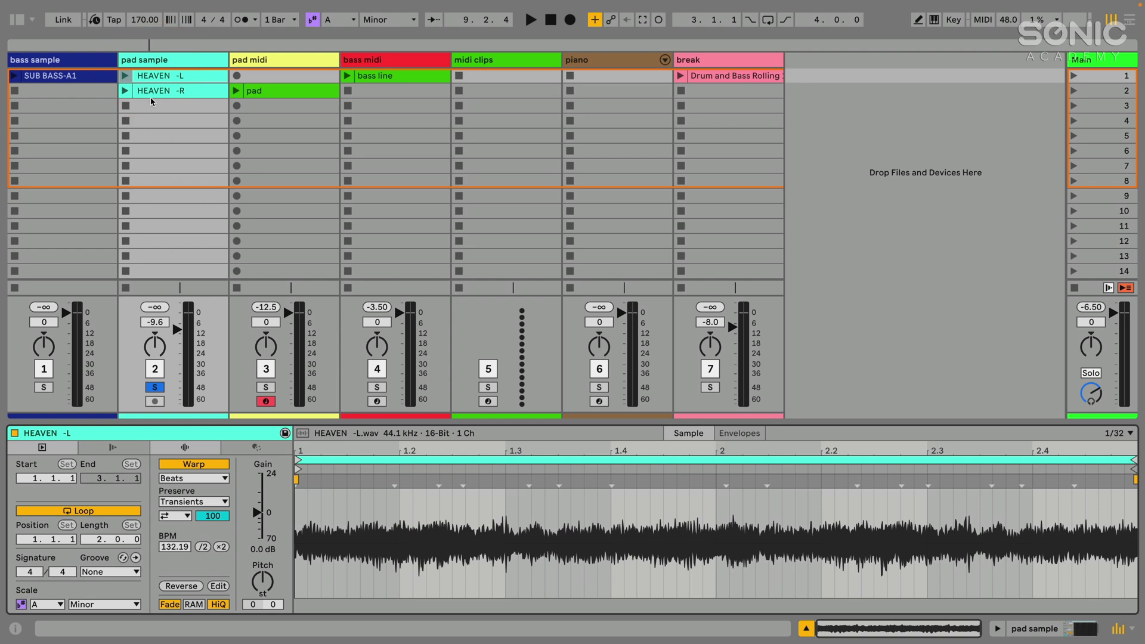
left_click(125, 76)
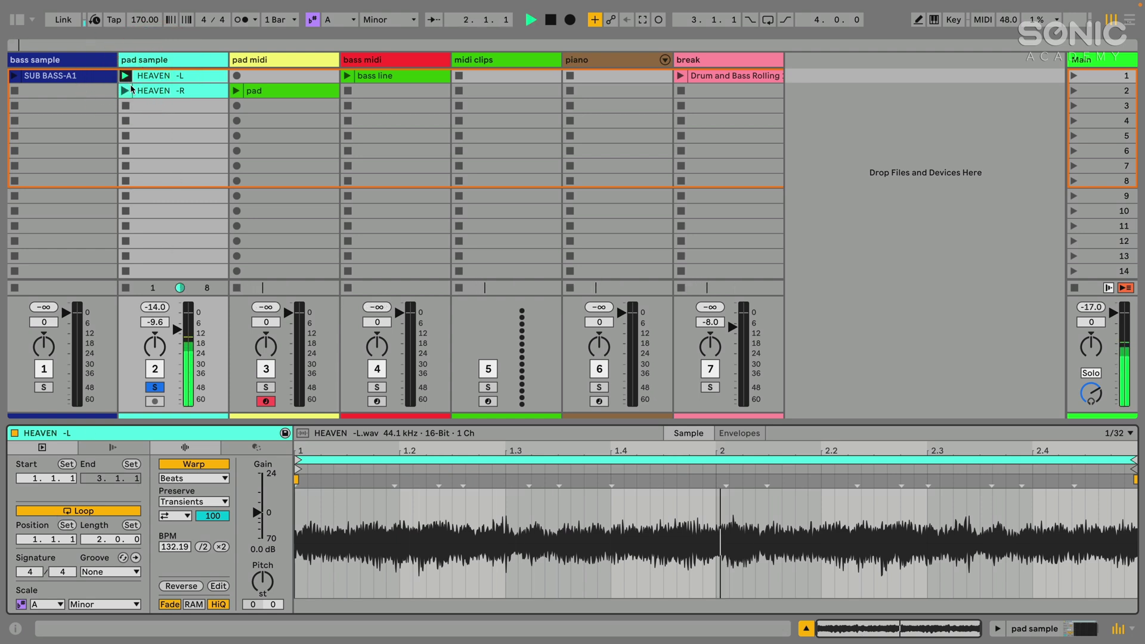
key("shift+Tab")
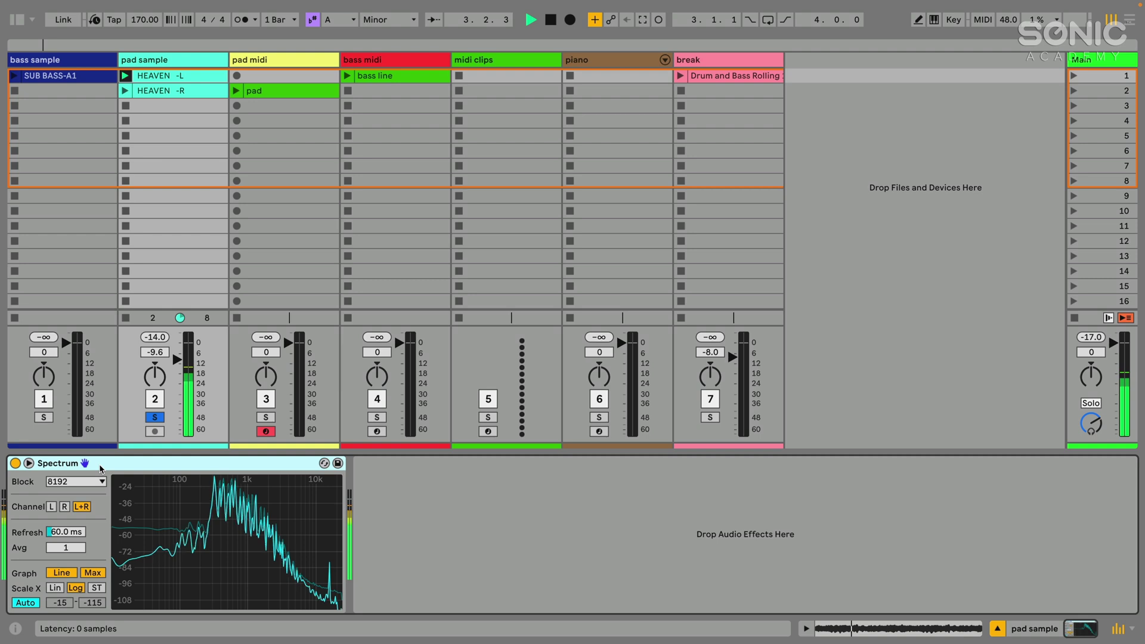
Locate Spectrum among the audio effects in the browser, then hide the browser.
left_click(17, 19)
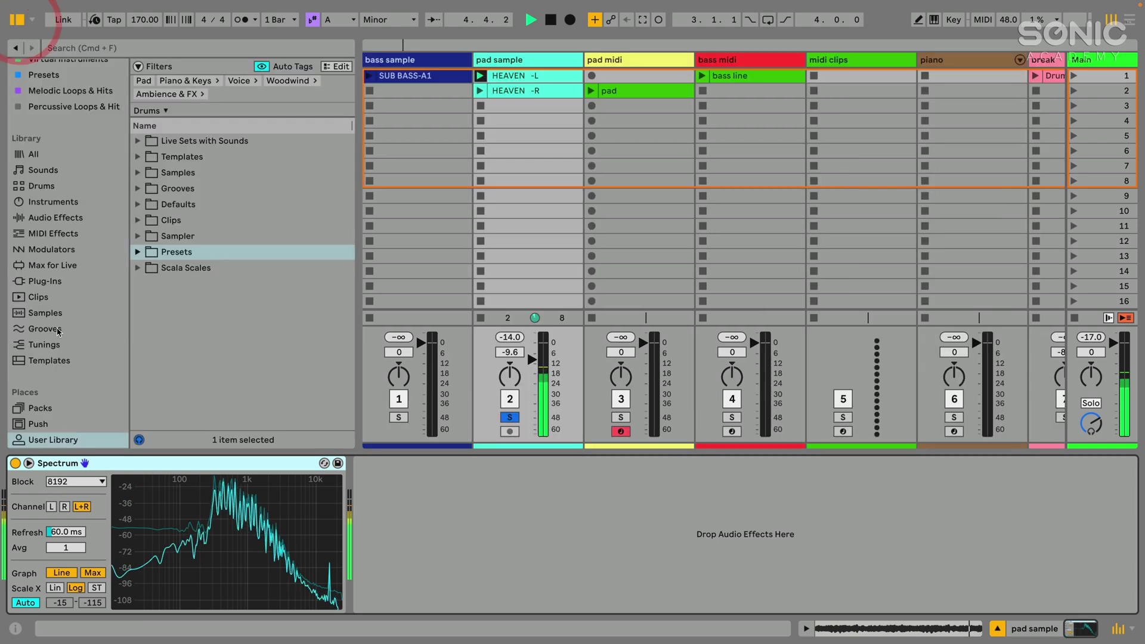
left_click(56, 217)
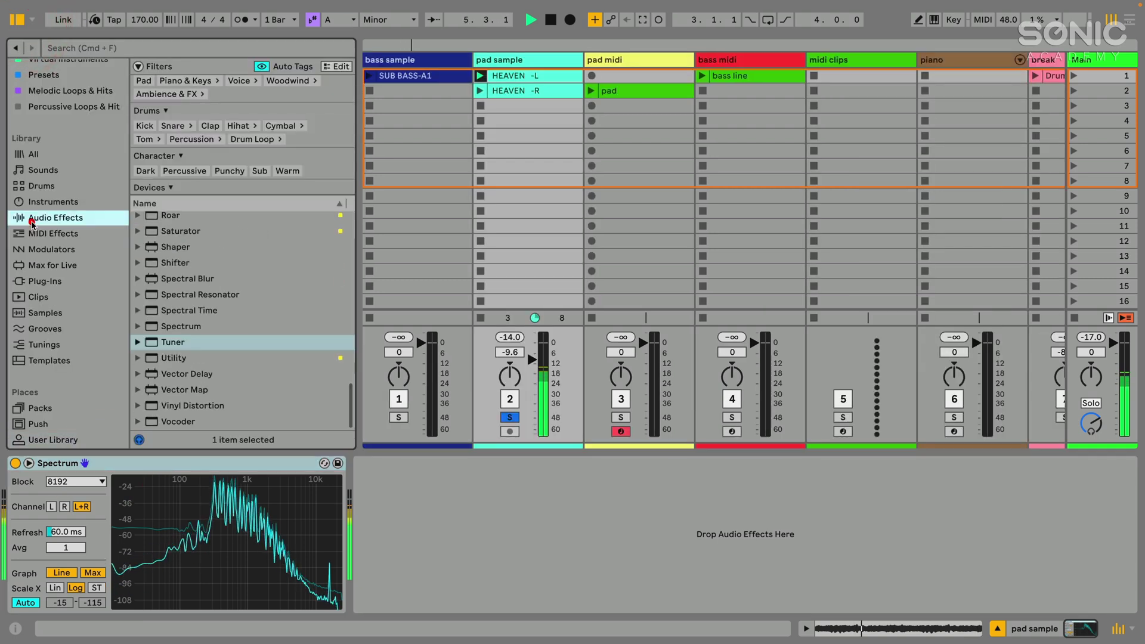
left_click(158, 326)
left_click(123, 463)
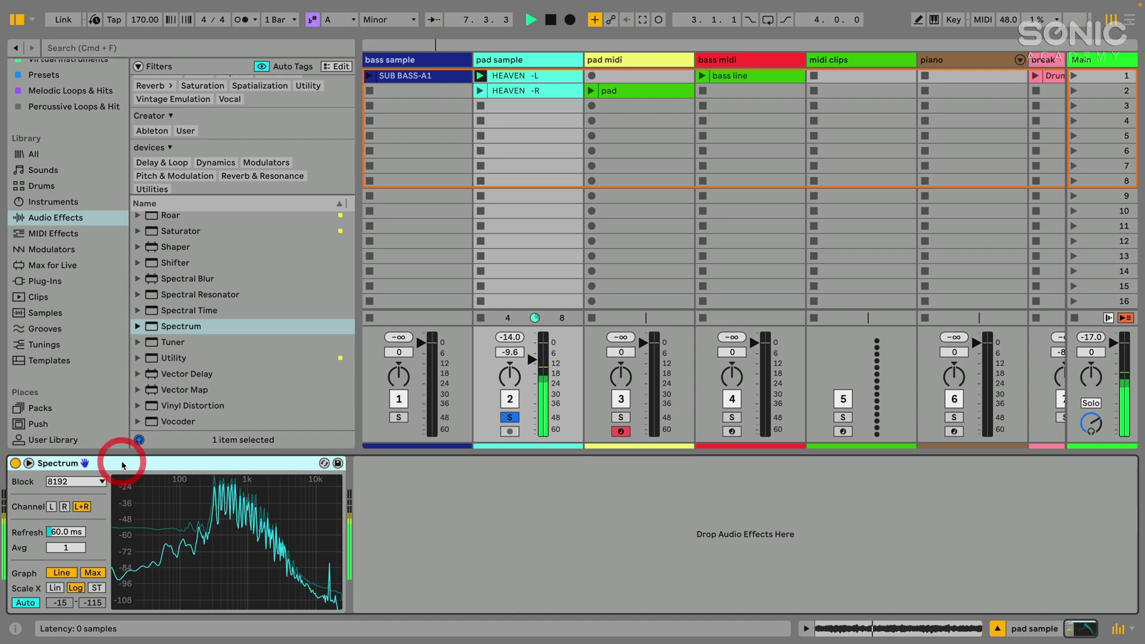
left_click(17, 19)
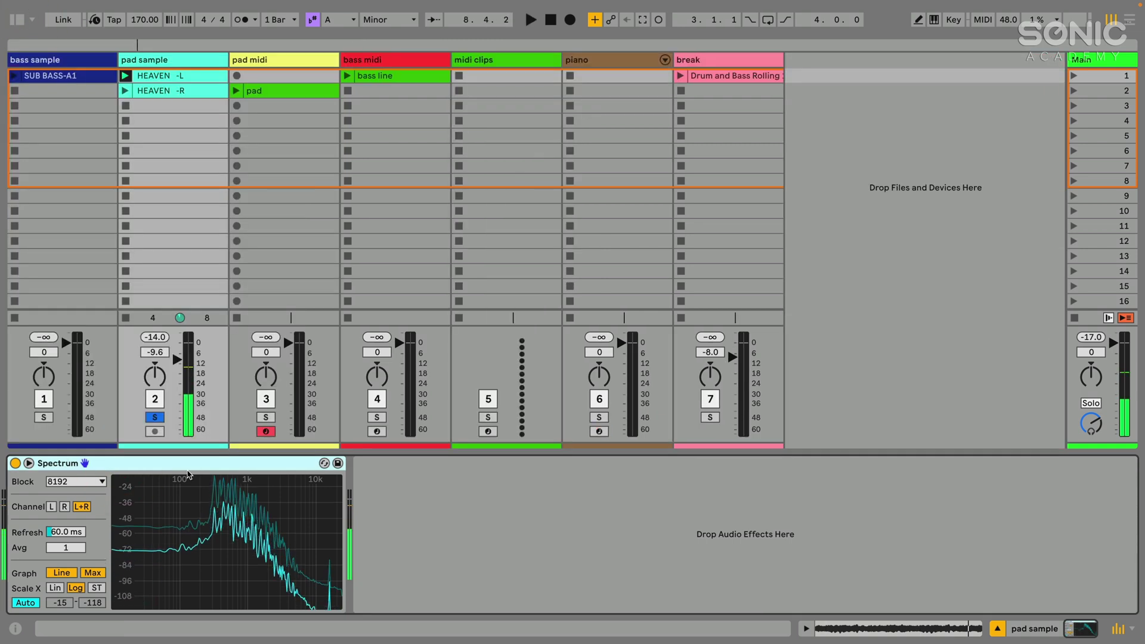
Enlarge the Spectrum display on the pad sample track, set its block size to 16384 and play HEAVEN -L.
left_click(29, 465)
left_click_drag(305, 290, 314, 276)
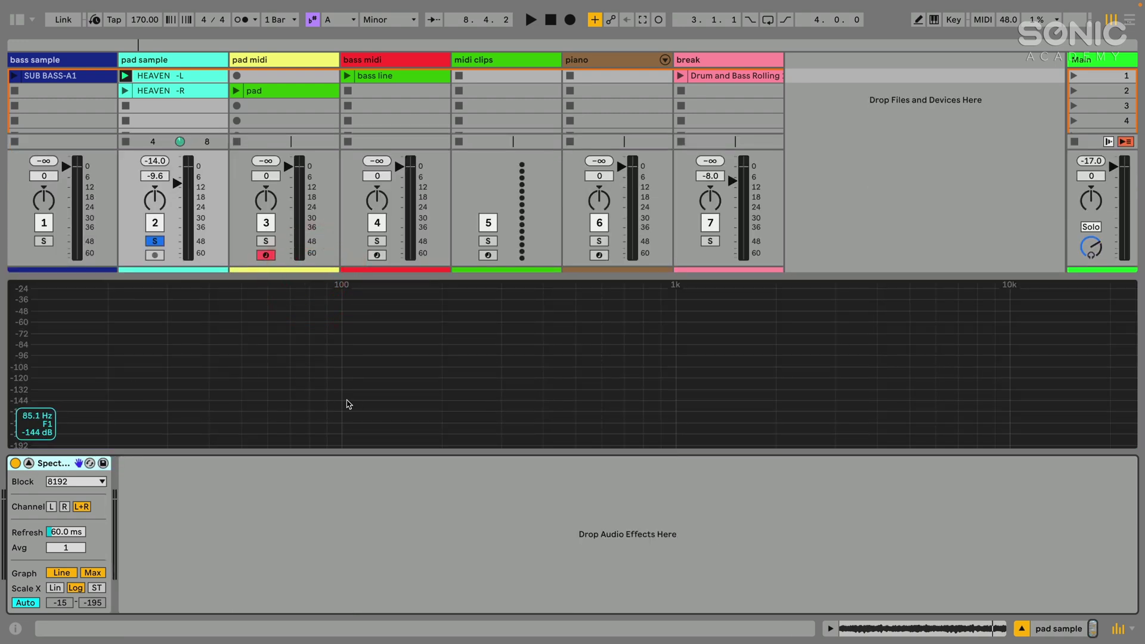
key("space")
key("space")
left_click(51, 481)
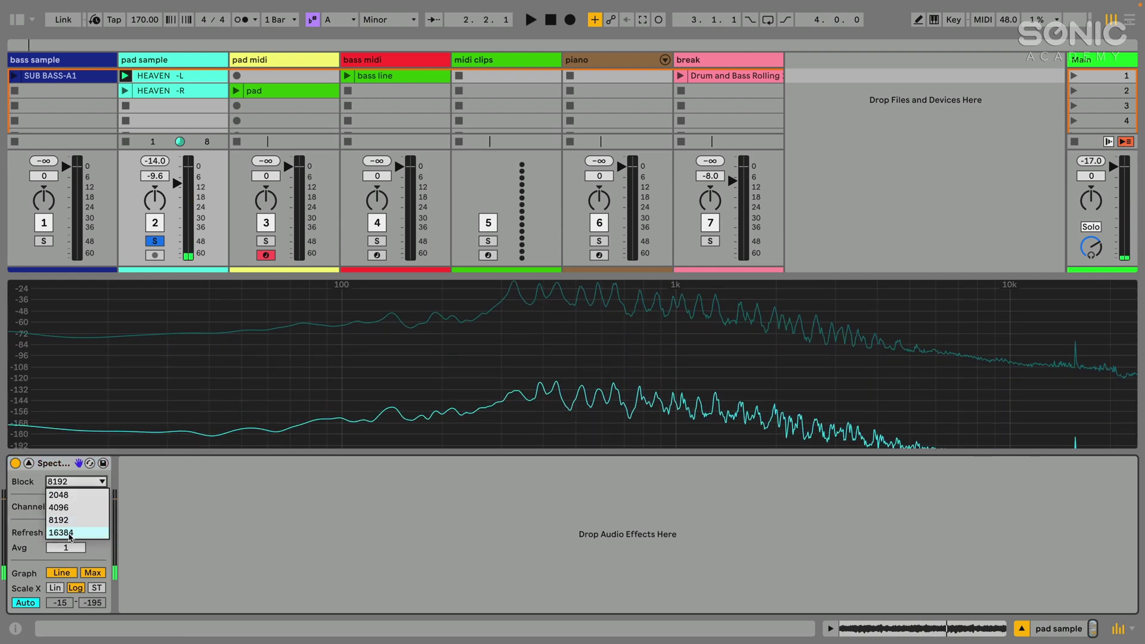
left_click(66, 533)
key("space")
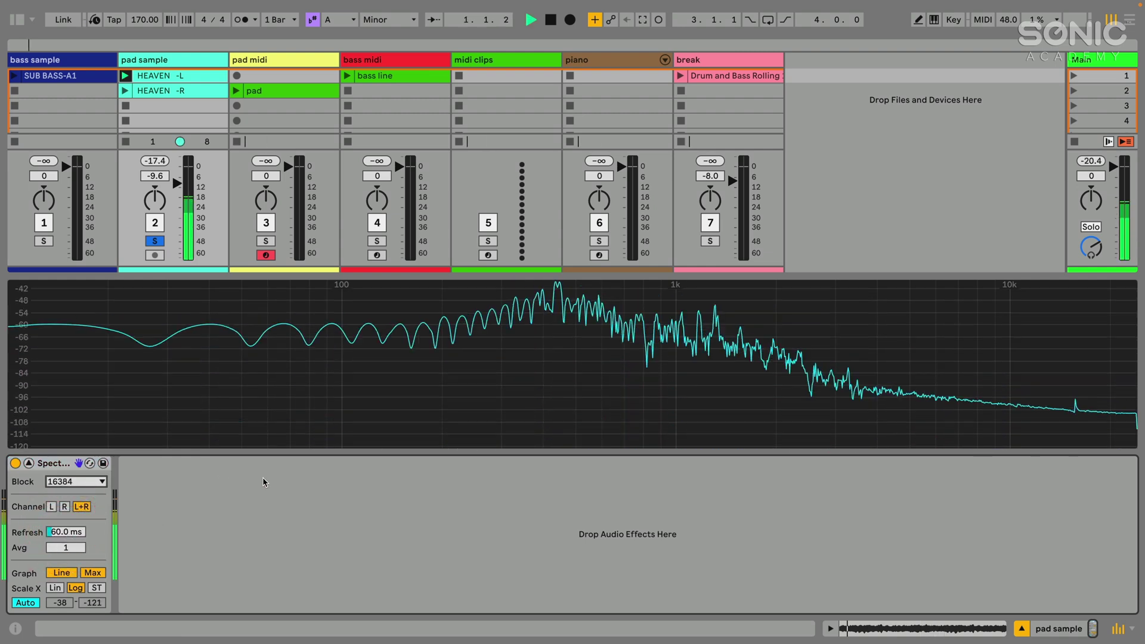
Examine the frequency peaks of HEAVEN -L with the maximum curve toggled off and on, then collapse the enlarged Spectrum display.
mouse_move(512, 287)
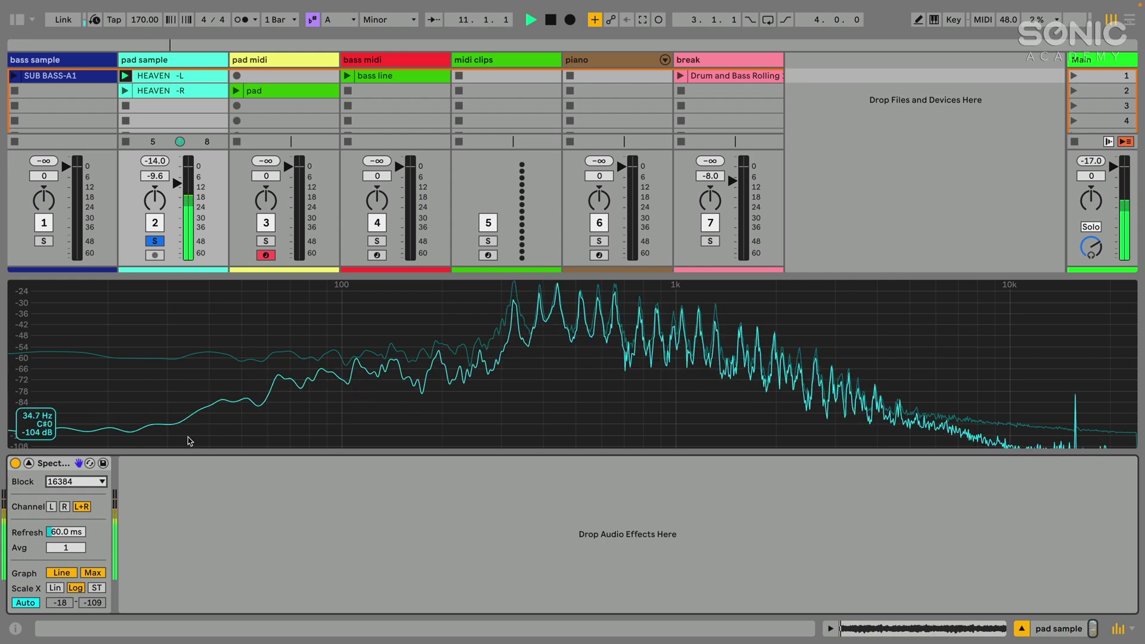
key("space")
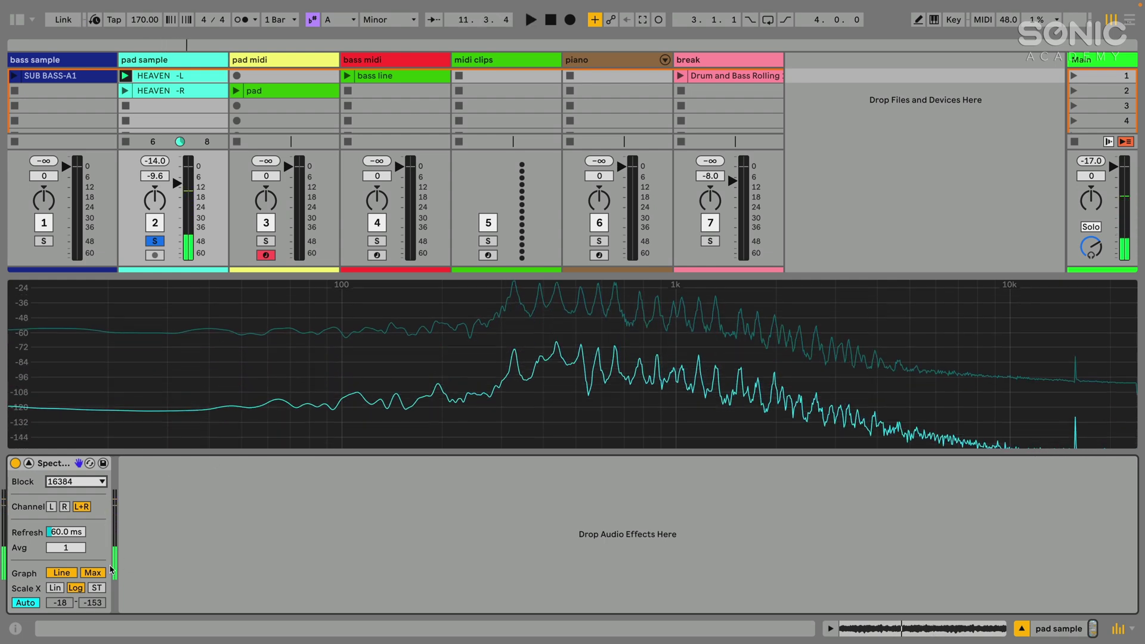
left_click(93, 573)
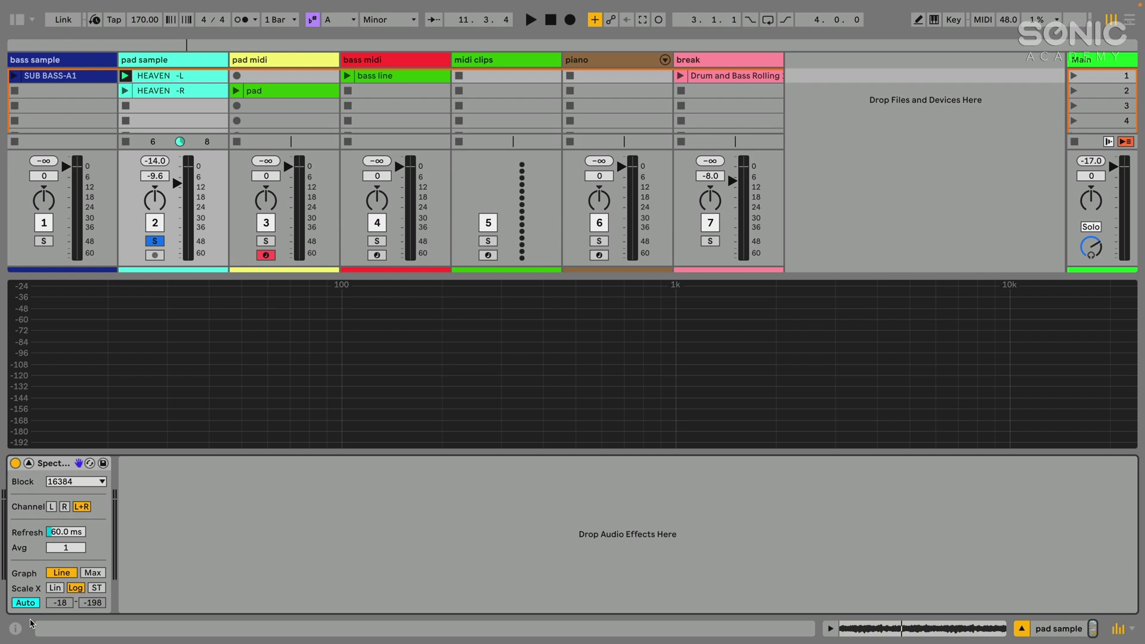
left_click(93, 573)
key("space")
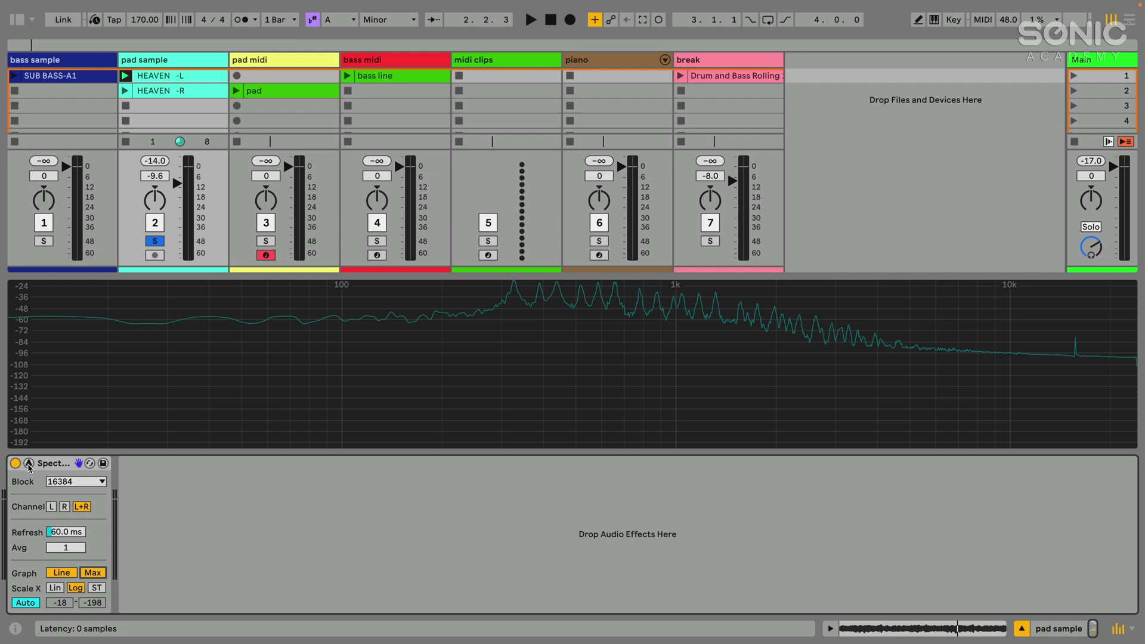
left_click(28, 464)
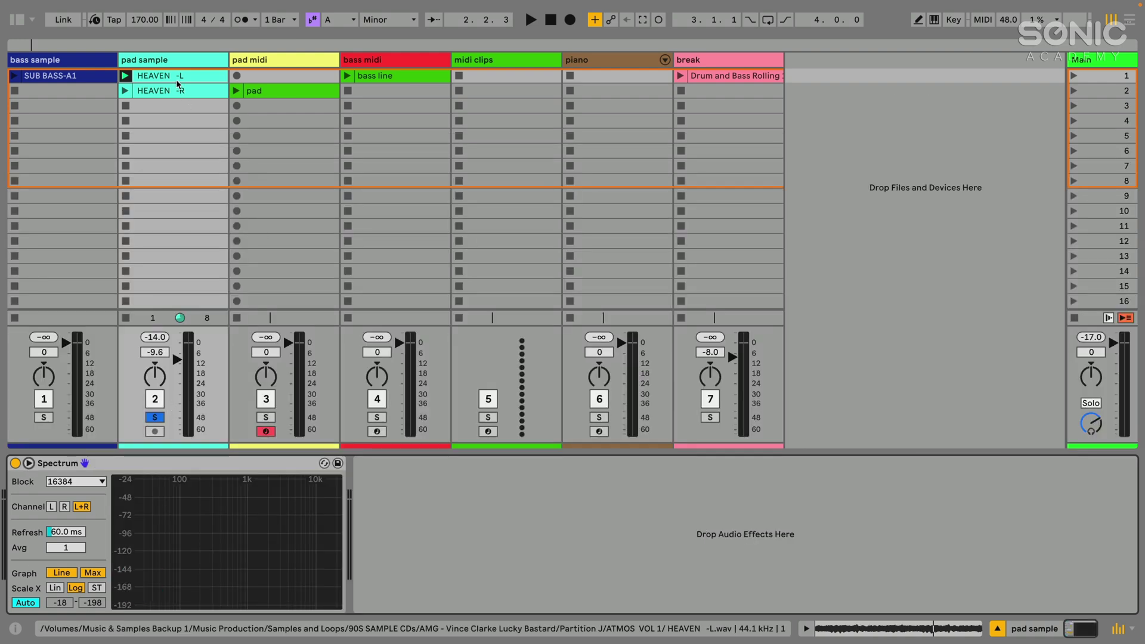
Show the HEAVEN -L clip's sample view and stop the pad sample track's clip.
left_click(157, 75)
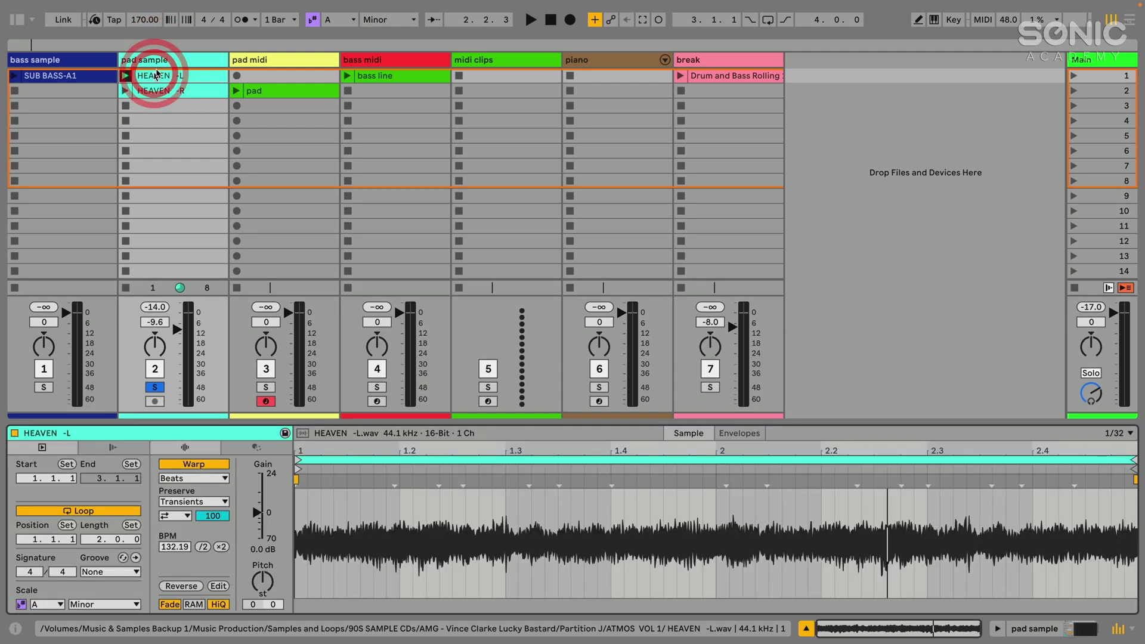
left_click(167, 64)
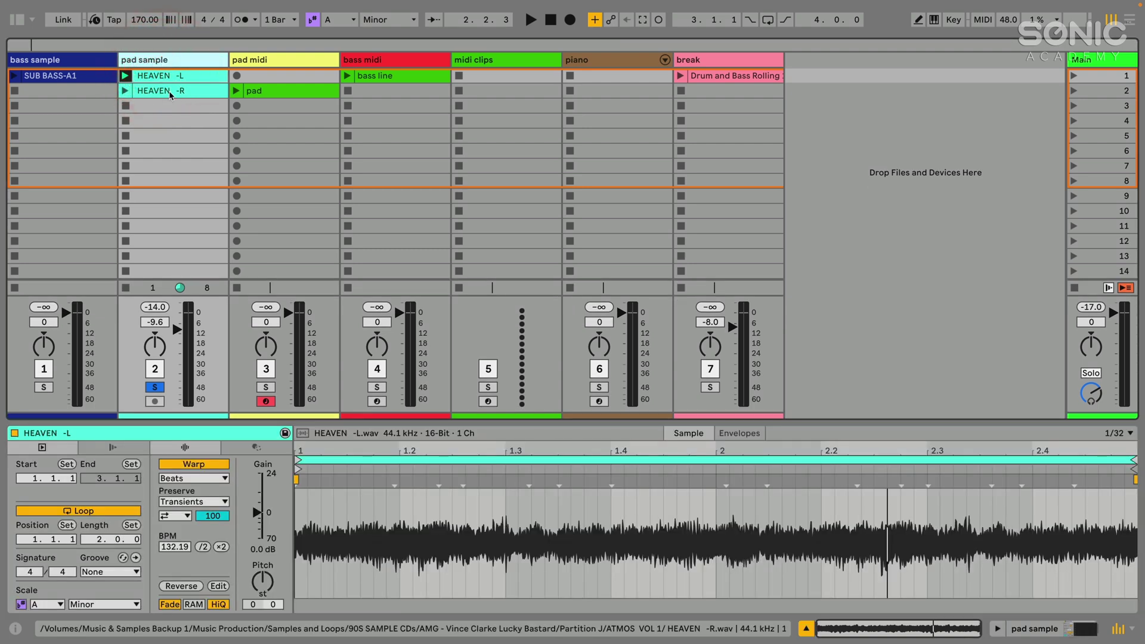
left_click(126, 106)
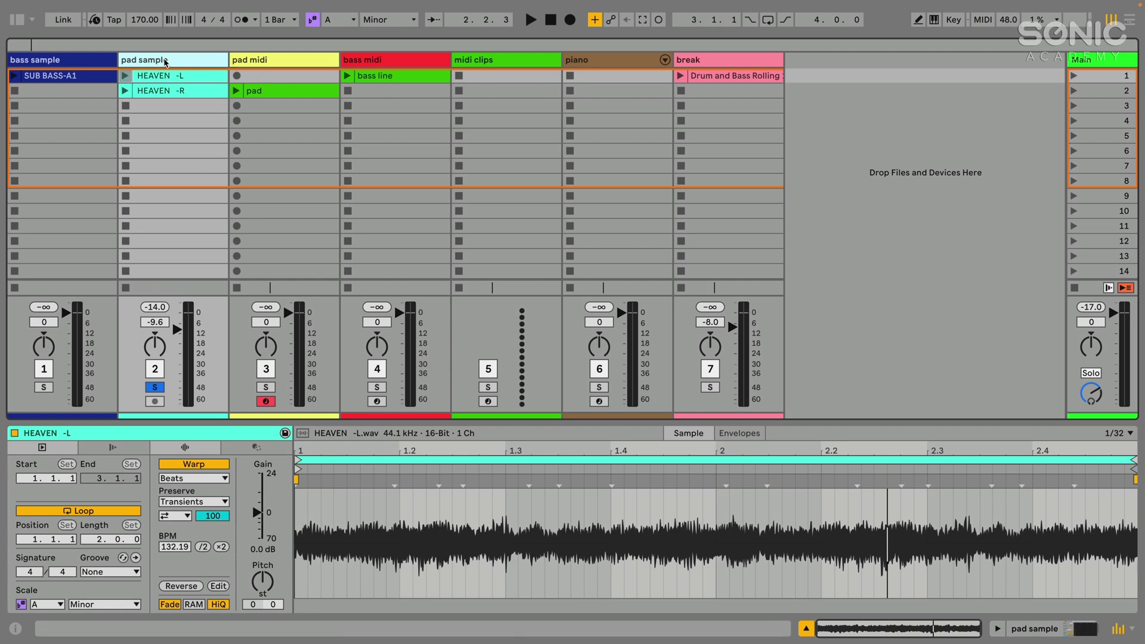
left_click(159, 75)
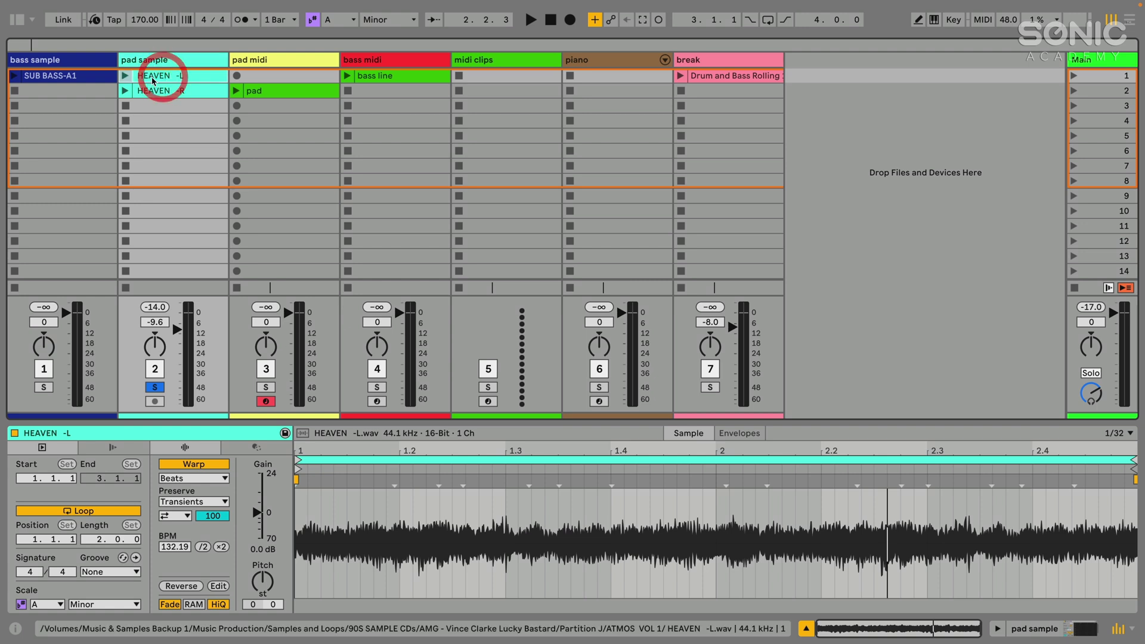
Arm and solo the piano track and move it directly after the pad sample track.
left_click(584, 64)
double_click(584, 65)
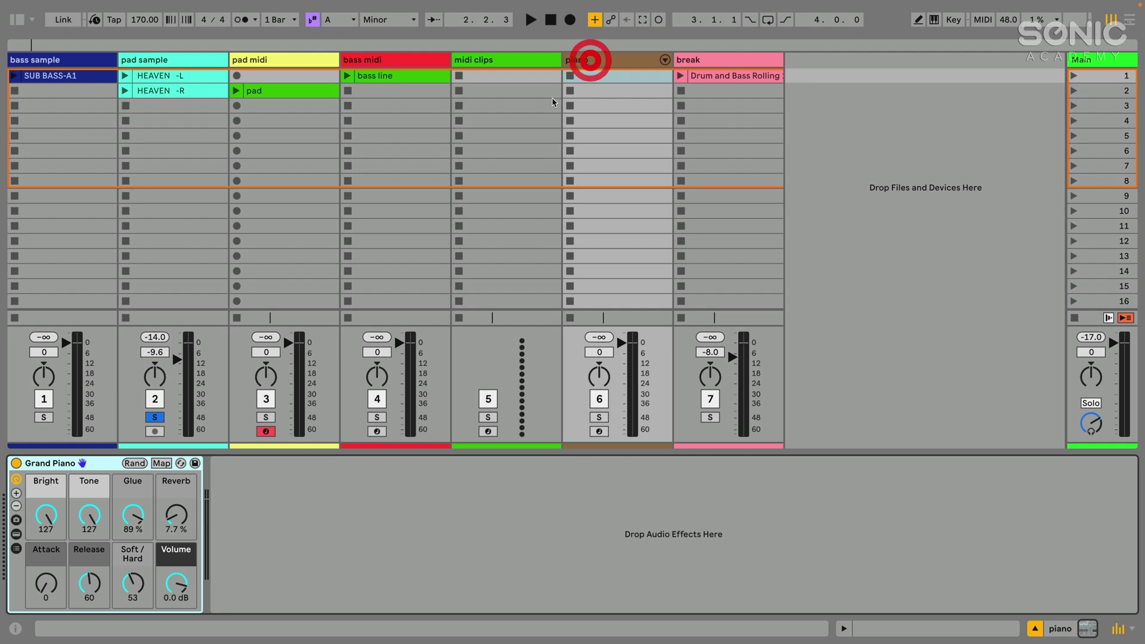
left_click(45, 467)
left_click(598, 435)
left_click(599, 434)
left_click(598, 418)
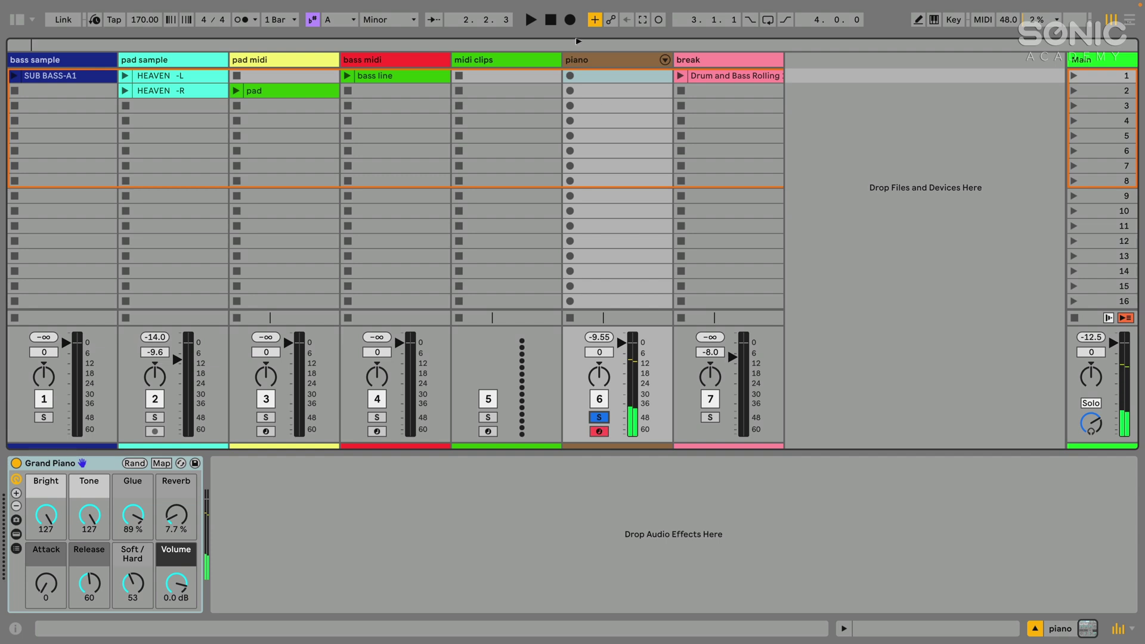
left_click_drag(612, 60, 239, 69)
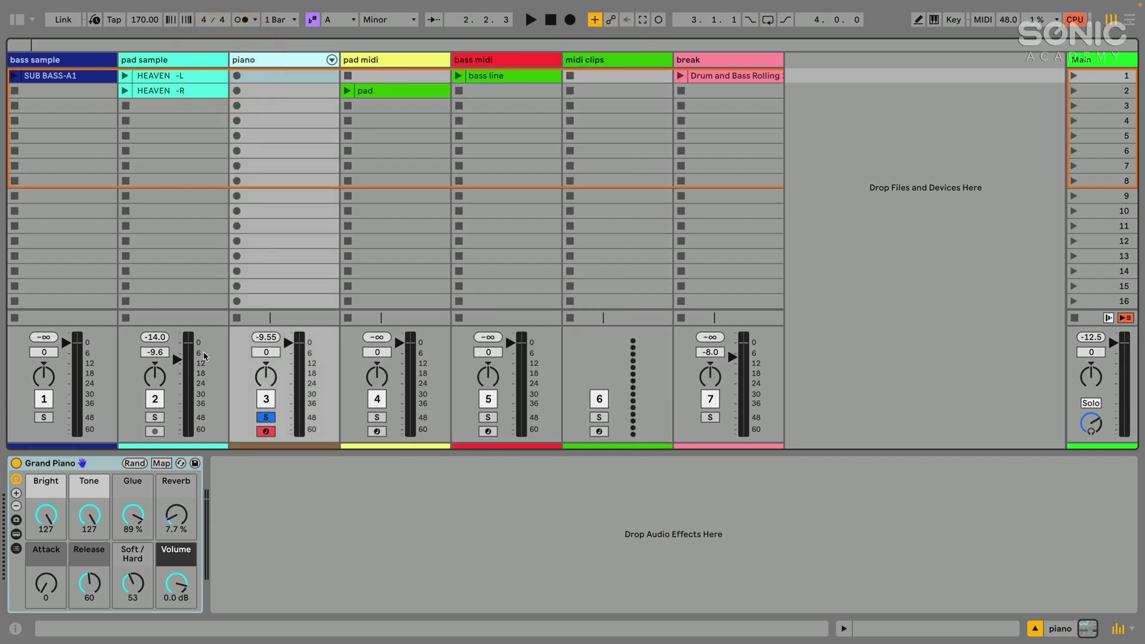
Solo the pad sample track alongside the piano and play HEAVEN -L to compare its pitch with piano notes.
left_click(156, 417)
left_click(125, 76)
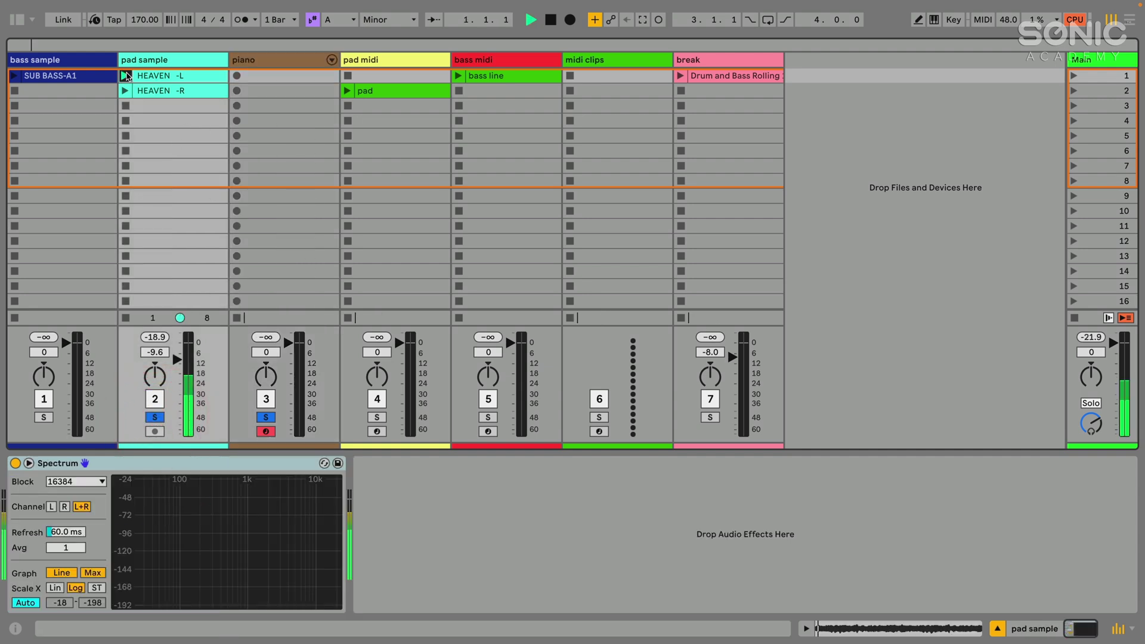
left_click(265, 59)
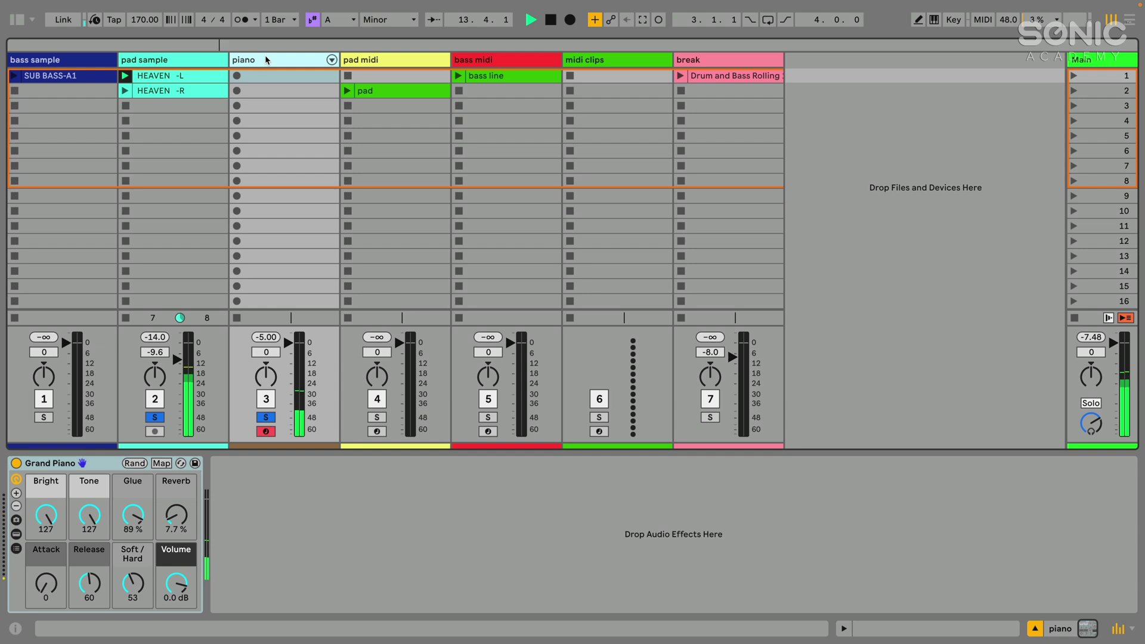
key("space")
Return all tracks to the arrangement, clear the track solos and select the armed piano track.
left_click(273, 60)
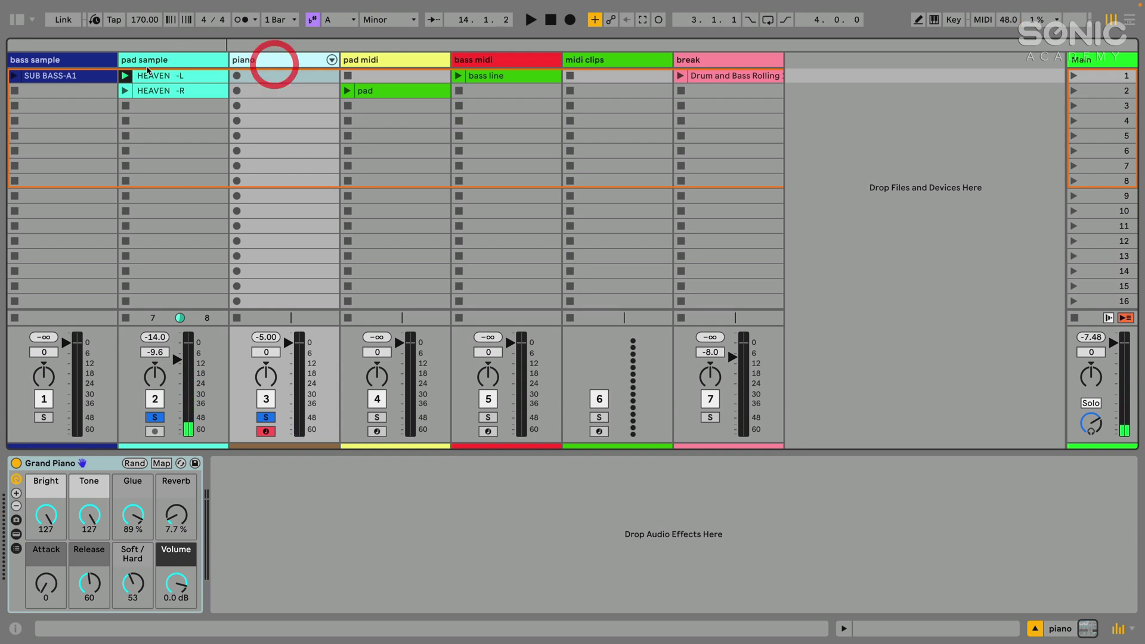
left_click(161, 59)
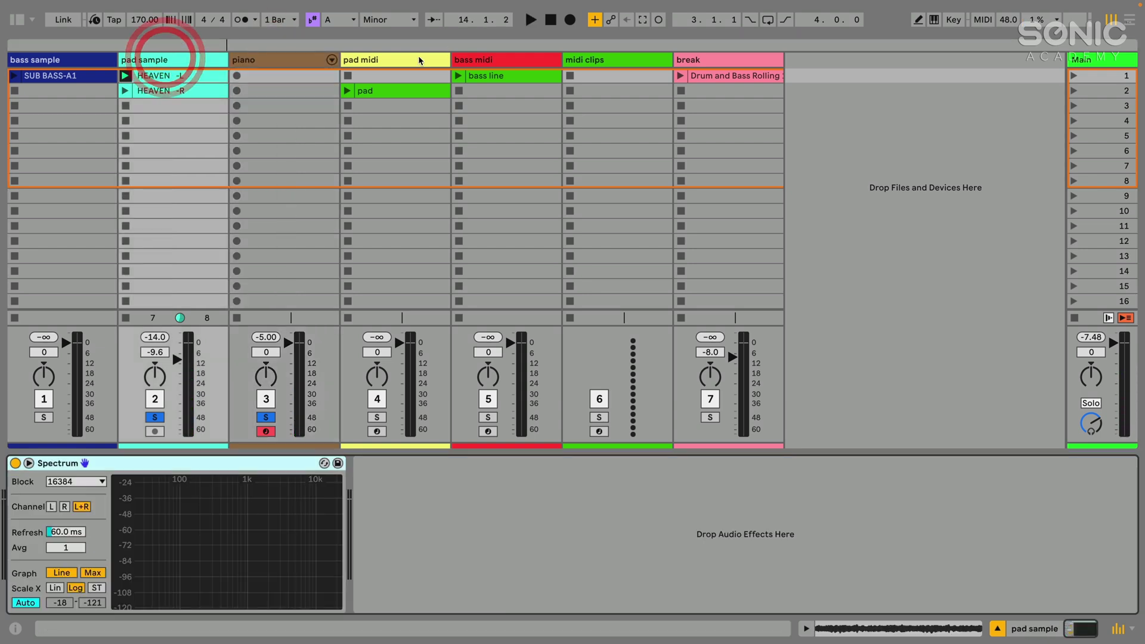
left_click(1121, 321)
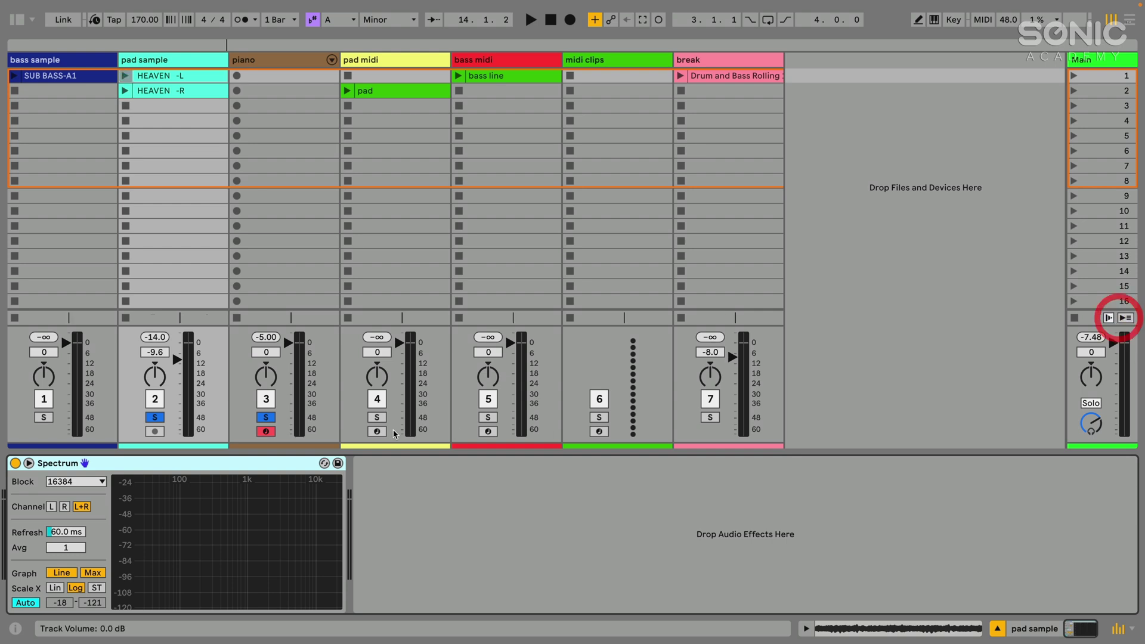
left_click(266, 417)
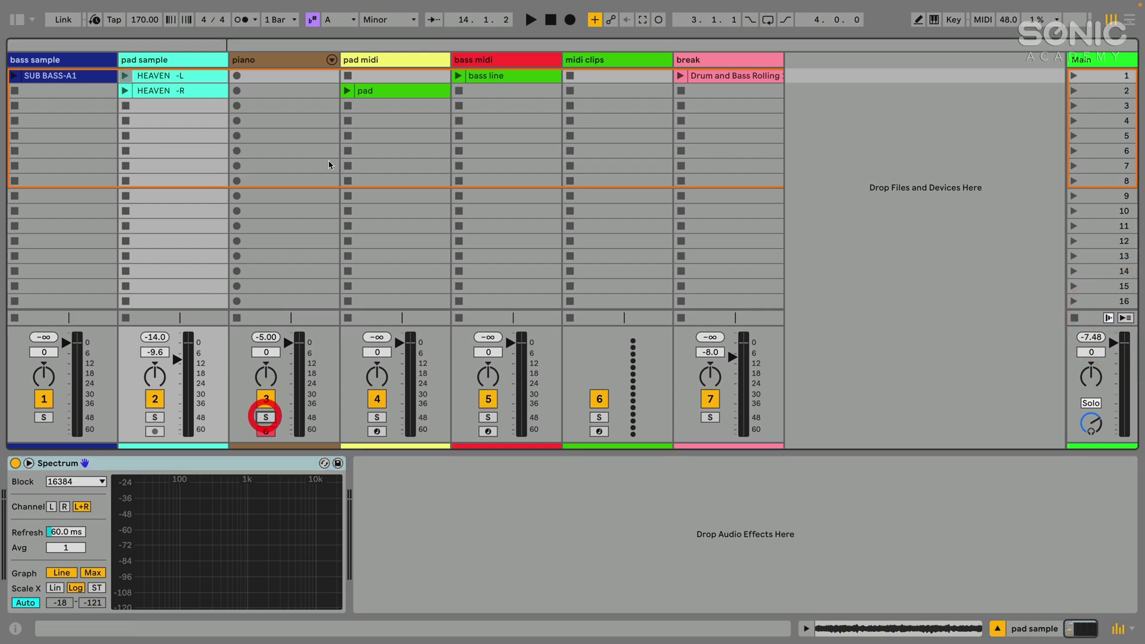
left_click(378, 60)
left_click(275, 62)
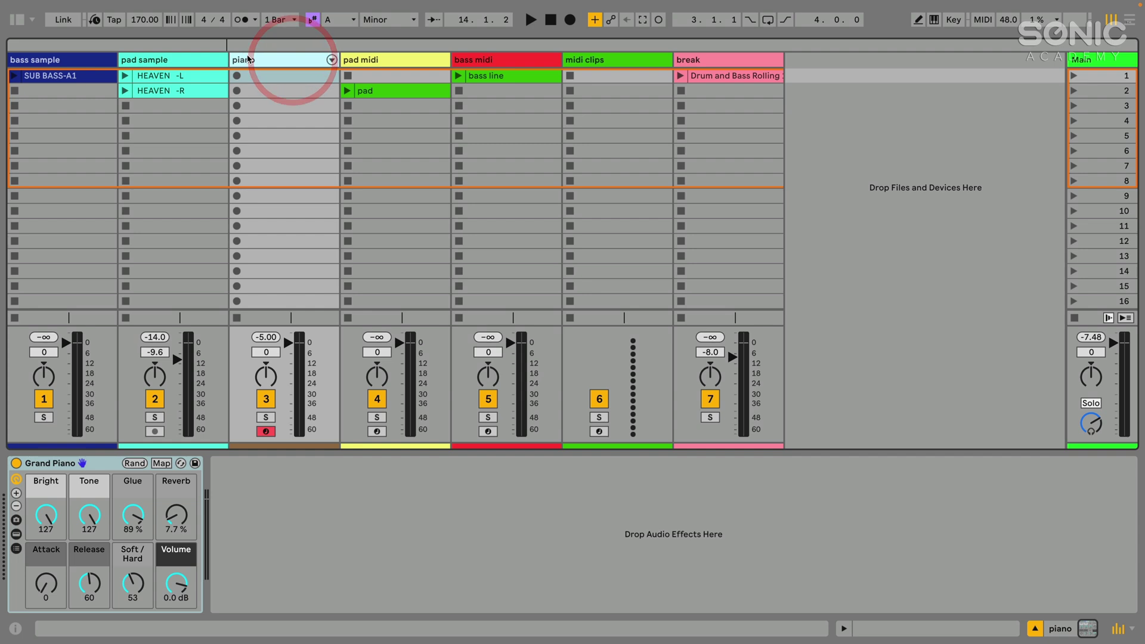
Group the bass sample, pad sample and piano tracks together and fold the group.
left_click(70, 61)
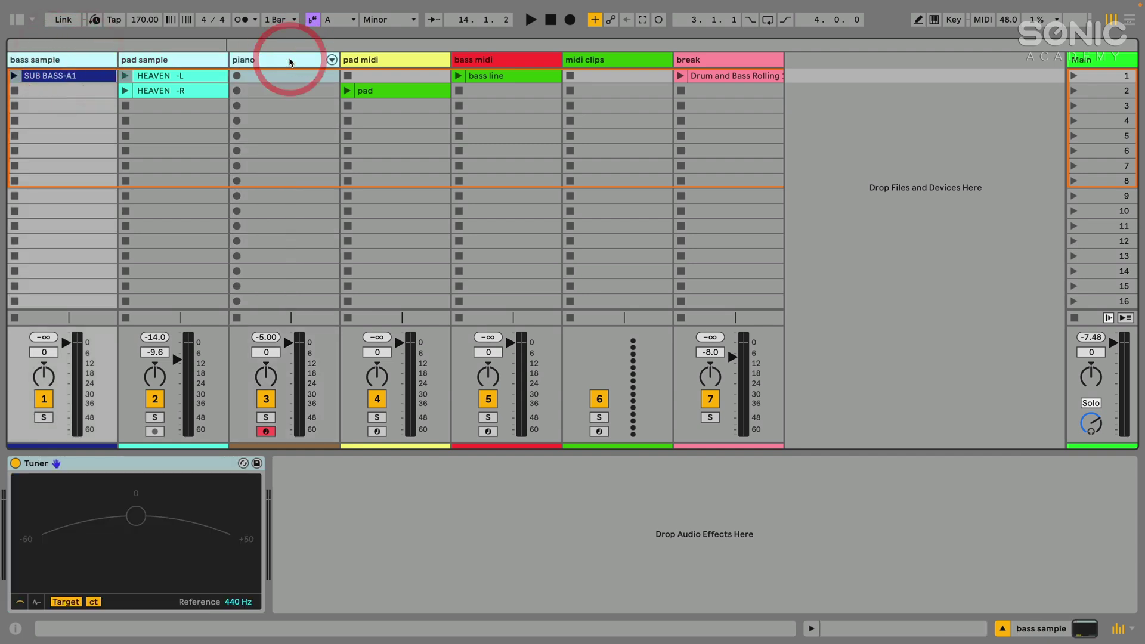
key("ctrl+g")
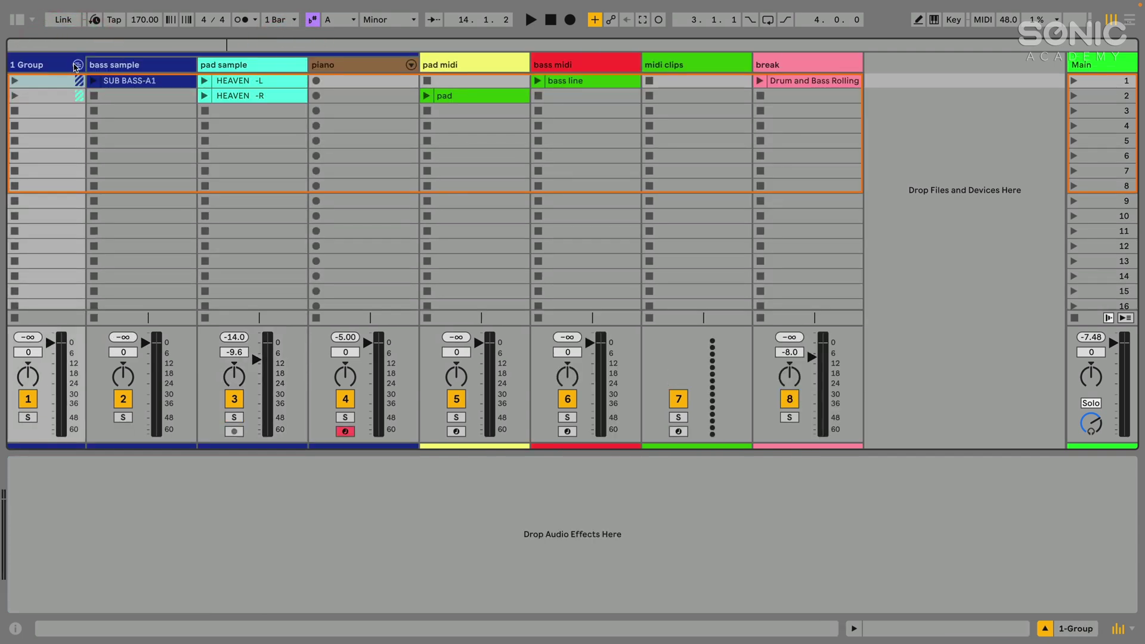
left_click(255, 96)
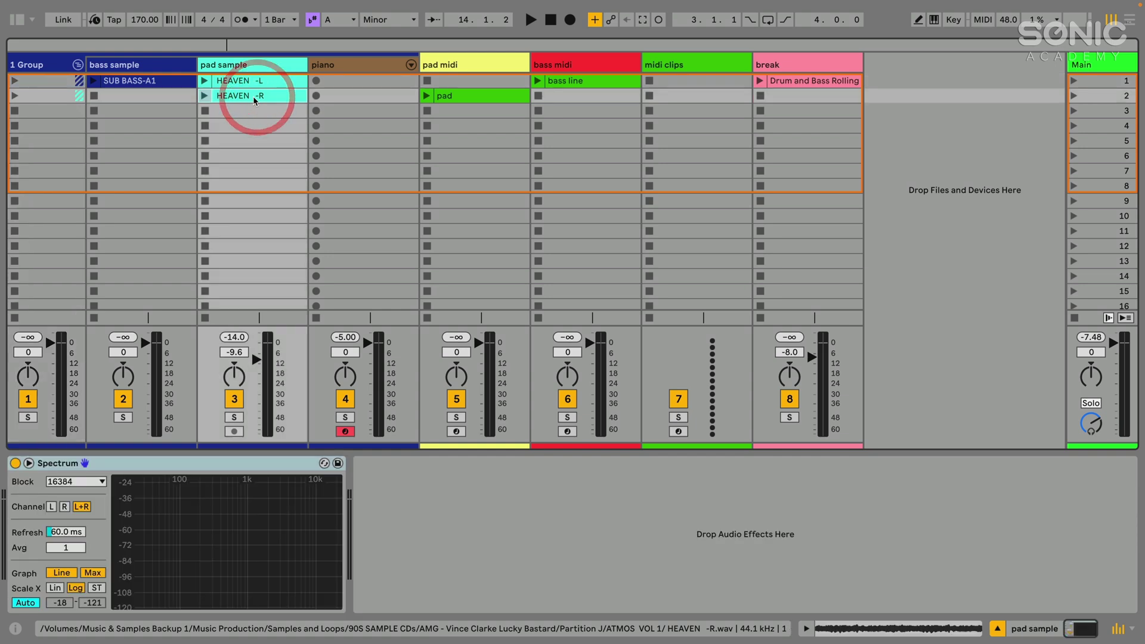
left_click(77, 65)
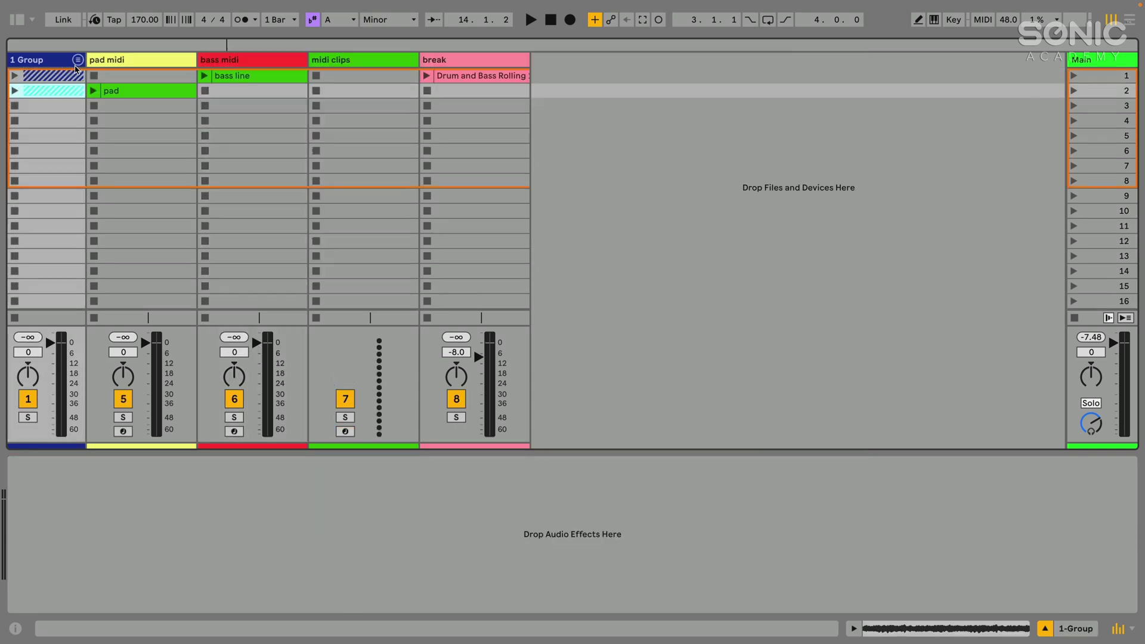
Assign the pad midi track's yellow colour to its pad clip.
left_click(141, 61)
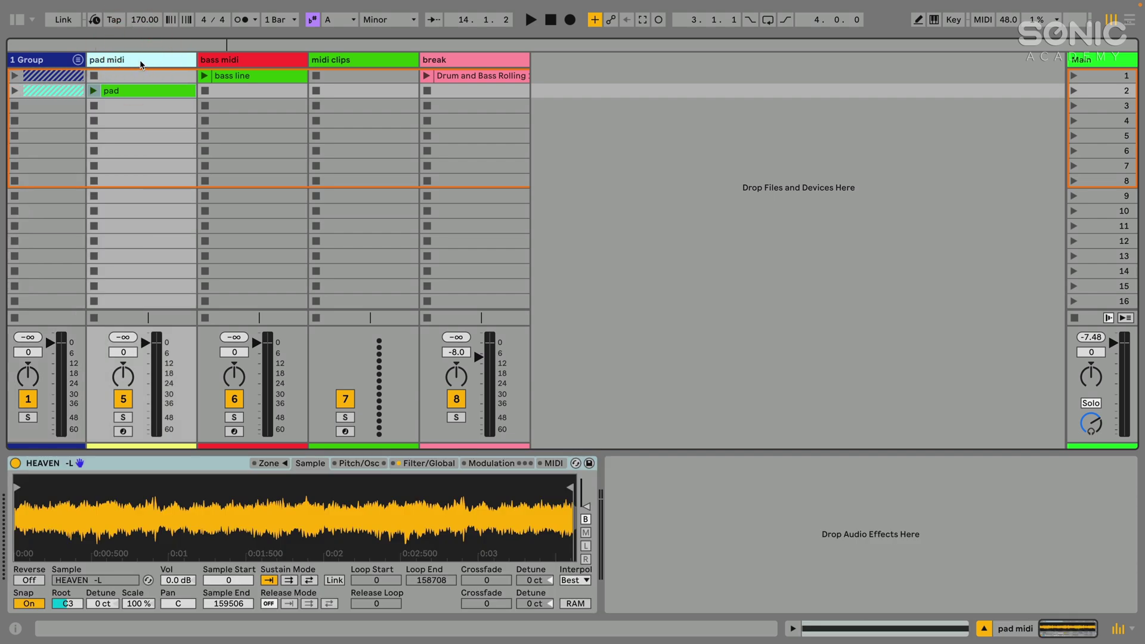
right_click(142, 63)
left_click(194, 357)
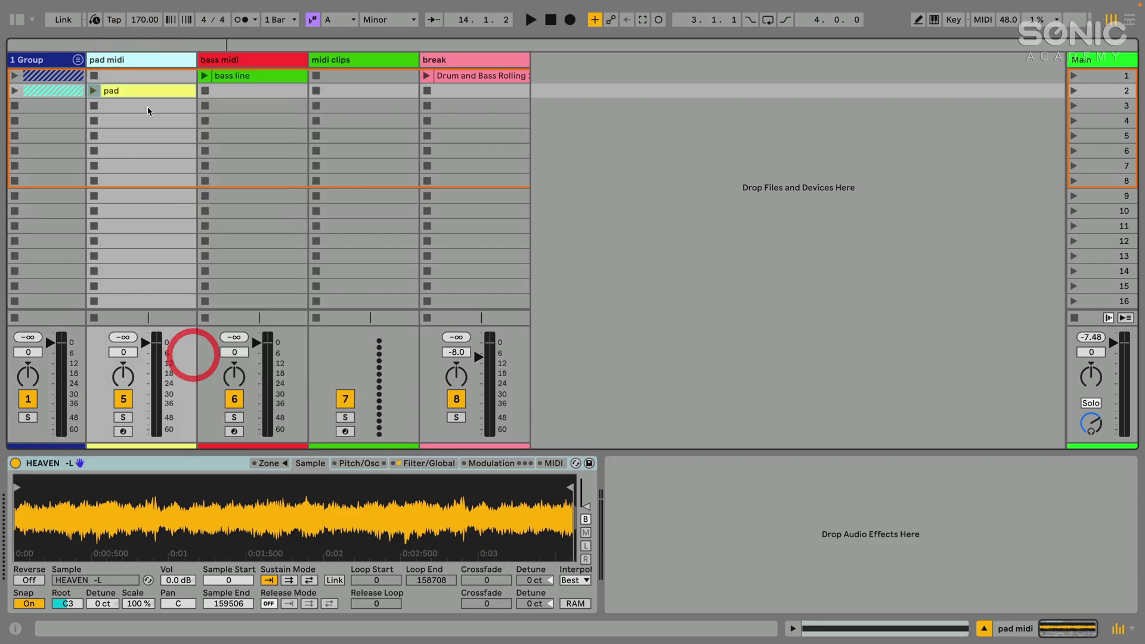
left_click(127, 93)
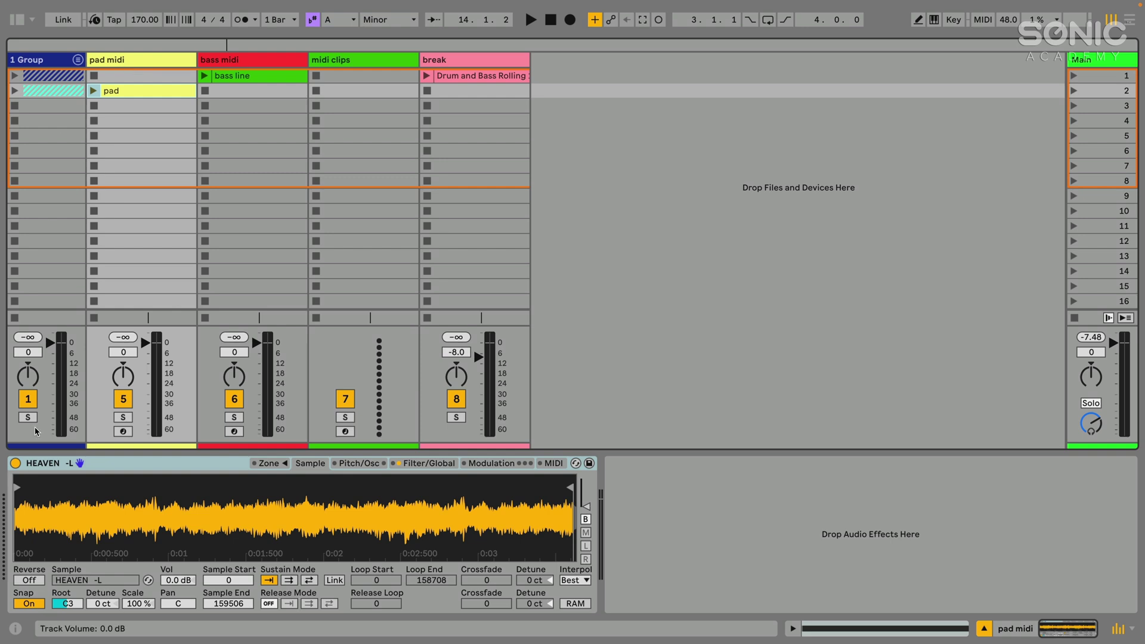
Set the root key of the pad midi track's HEAVEN -L Sampler to A3 and arm the track.
left_click(68, 603)
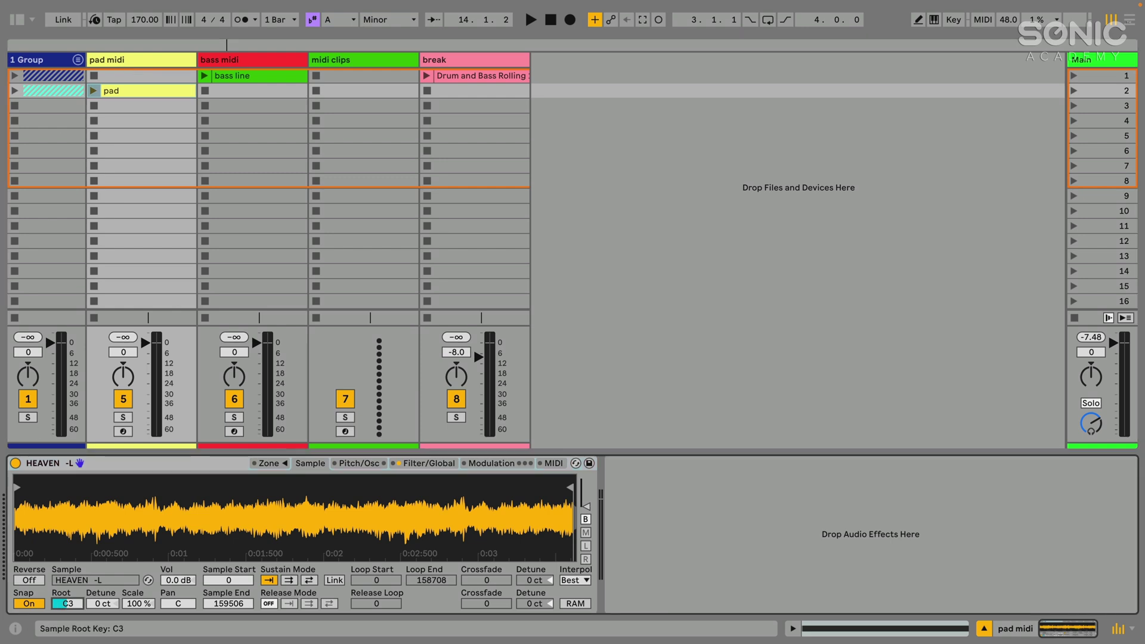
left_click_drag(68, 604, 67, 591)
left_click(122, 431)
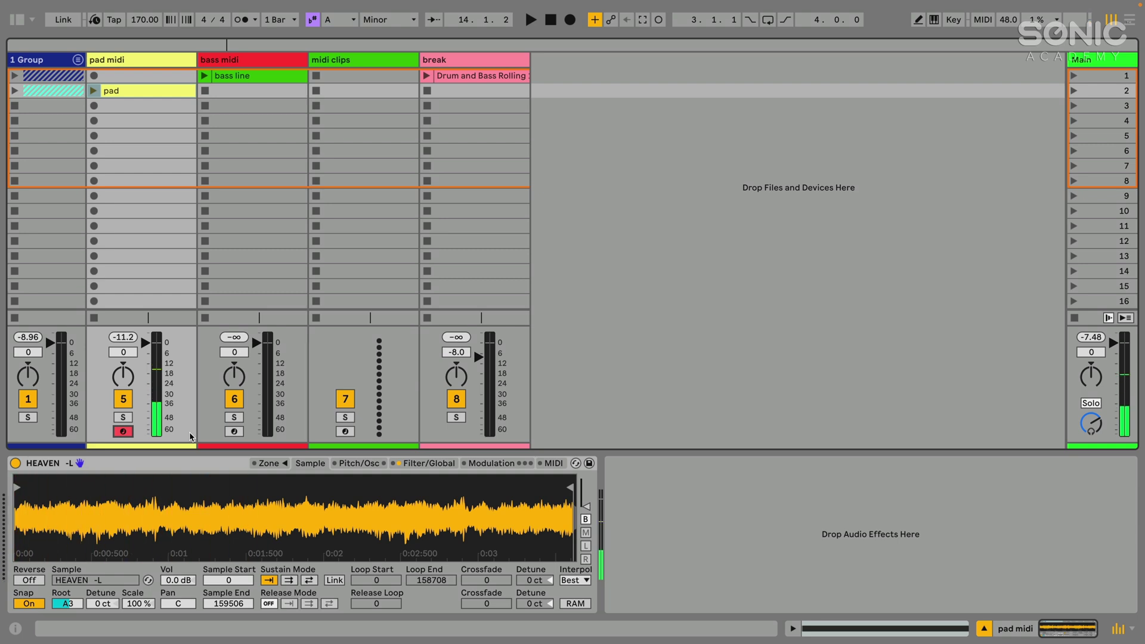
Set the HEAVEN -L Sampler's interpolation to No Interpolation.
left_click(572, 581)
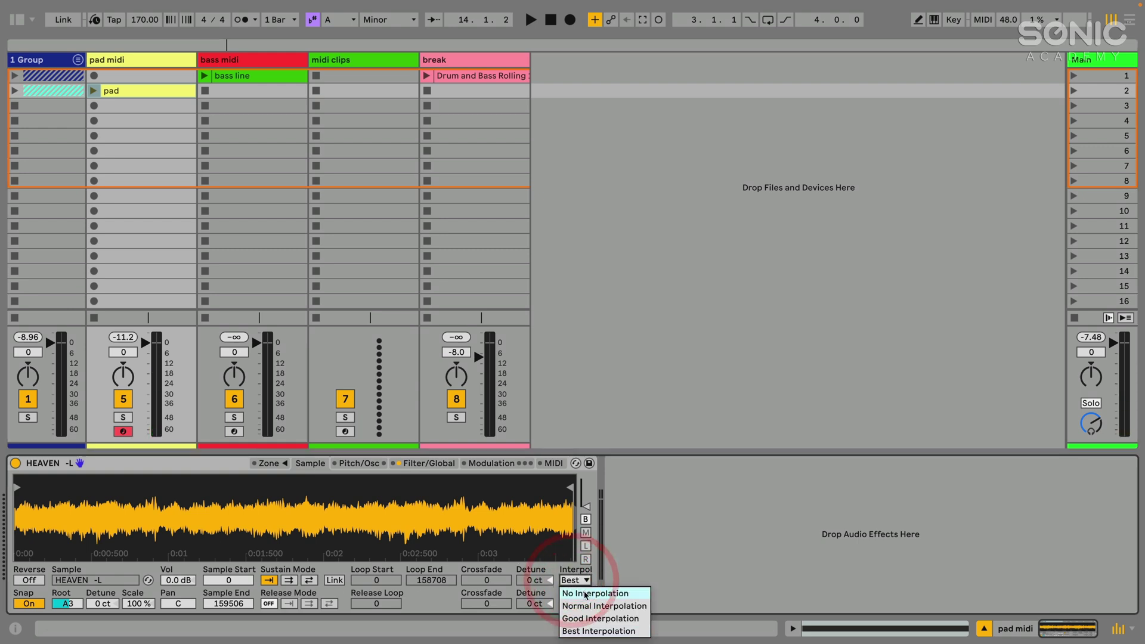
left_click(596, 594)
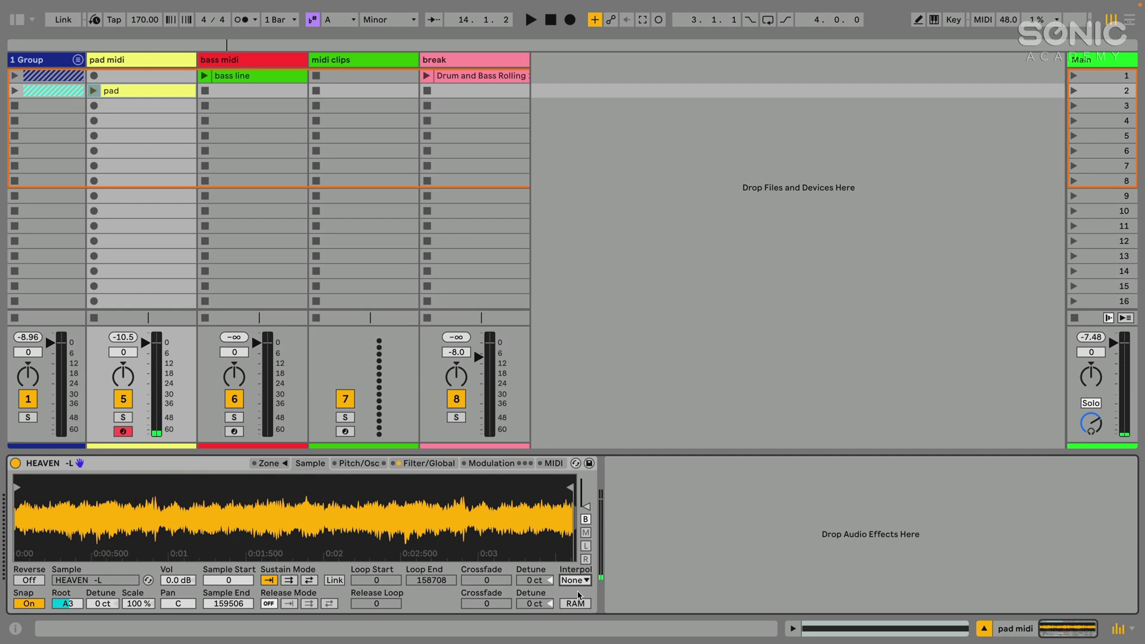
left_click(587, 487)
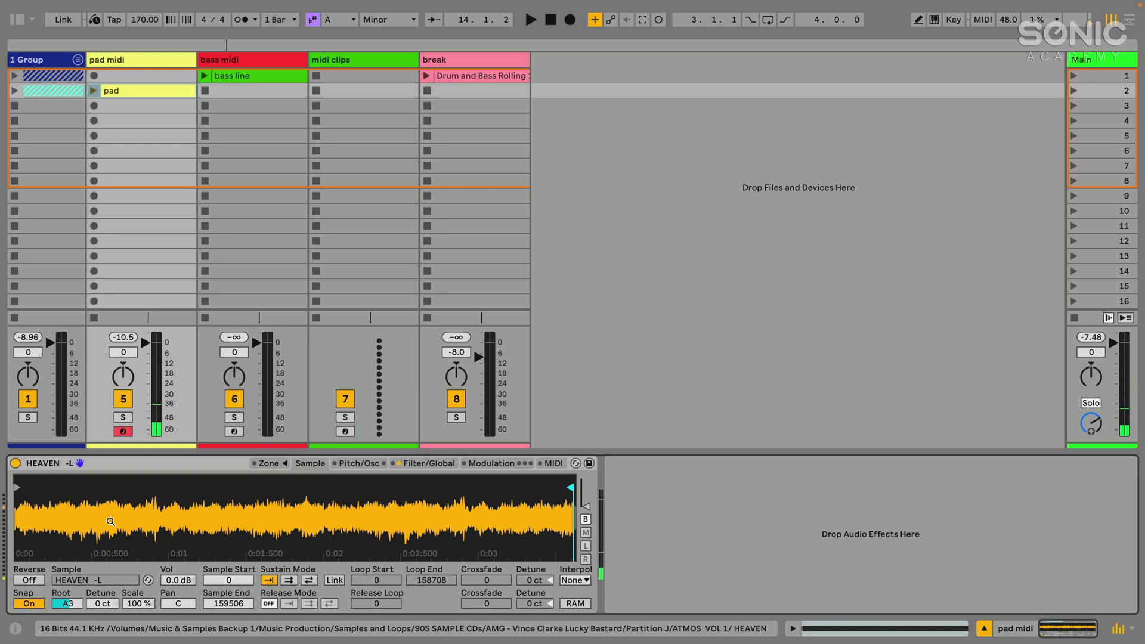
left_click(158, 468)
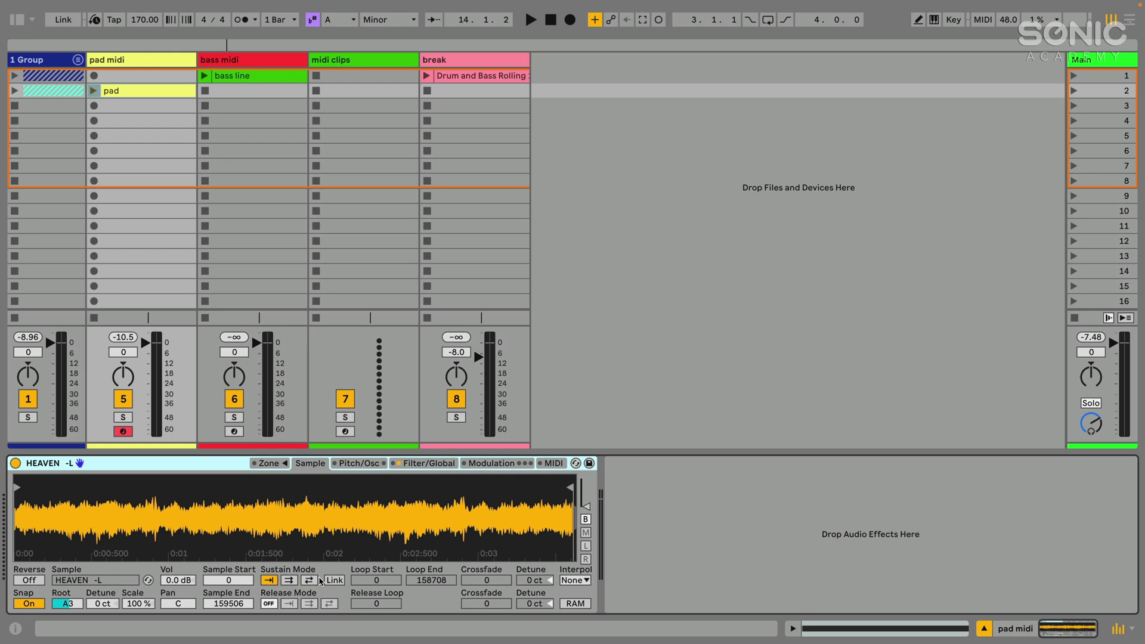
Compare the Sampler's sustain modes and enable forward sustain looping for HEAVEN -L.
left_click(289, 582)
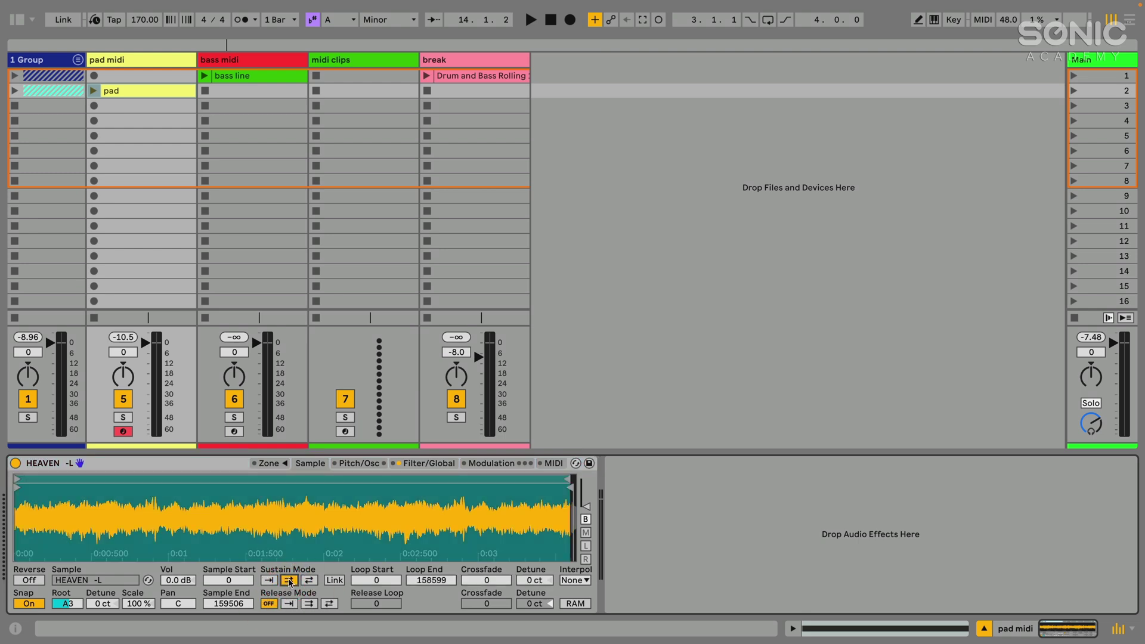
left_click(270, 582)
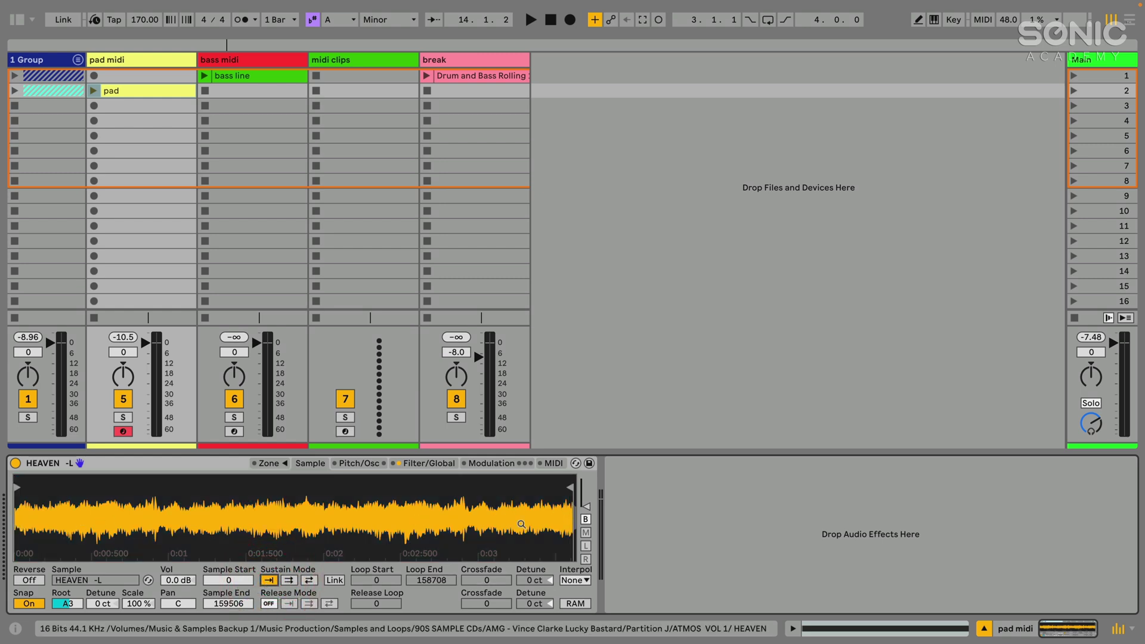
left_click(289, 581)
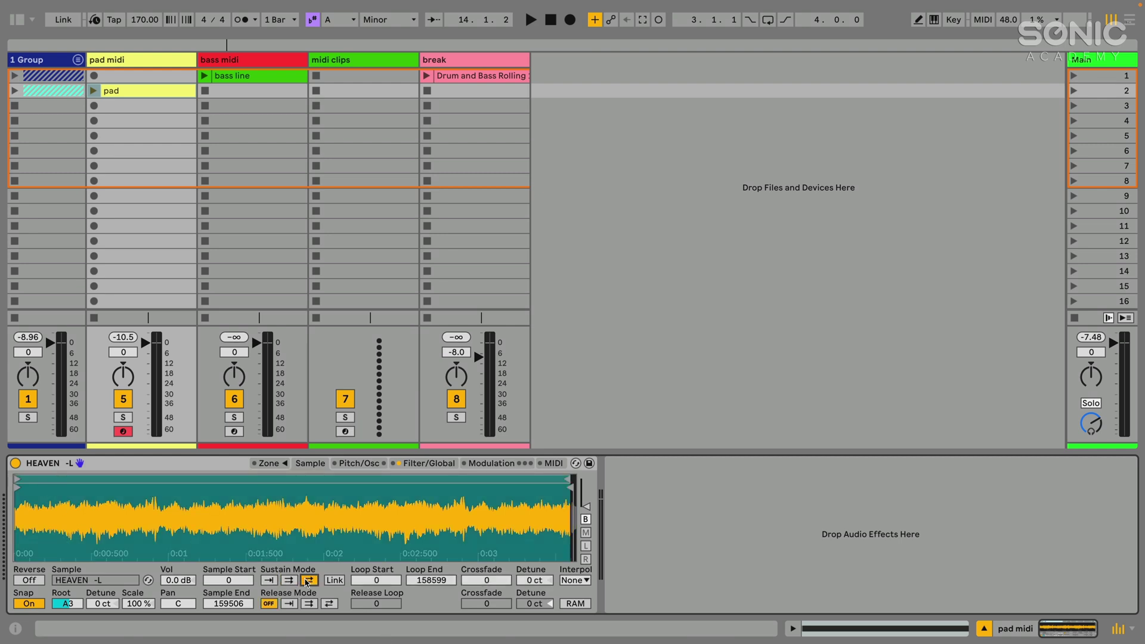
left_click(289, 581)
left_click(289, 580)
Set the sustain loop start to about 24058, the end to about 124992 and the crossfade to about 4029, looping back and forth.
left_click_drag(18, 479, 81, 479)
left_click_drag(554, 477, 449, 479)
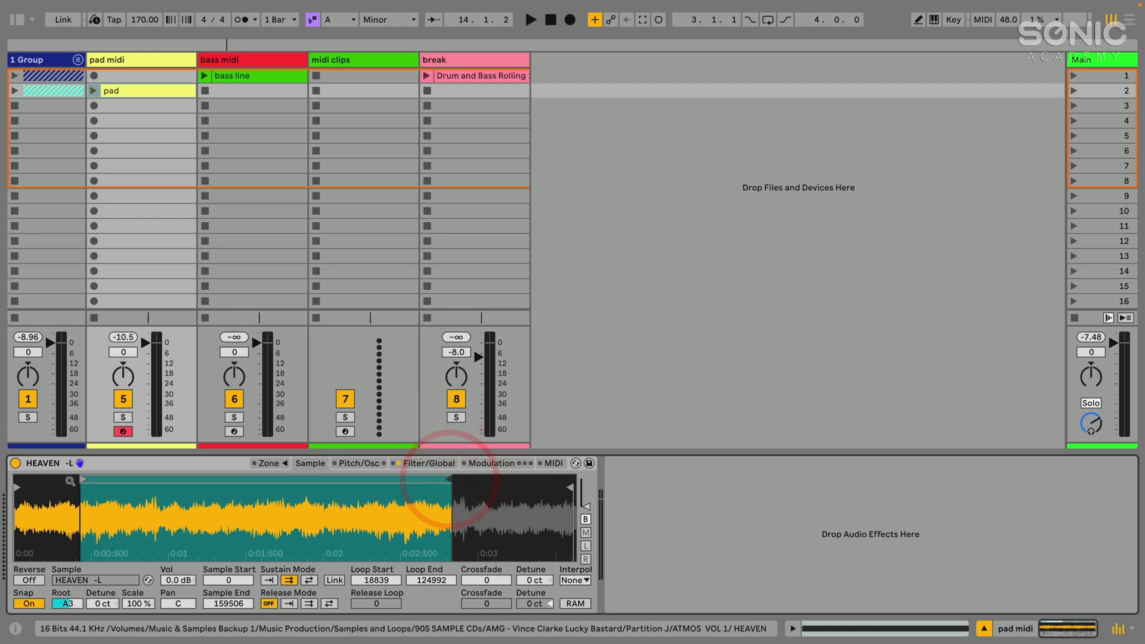
left_click_drag(80, 478, 101, 476)
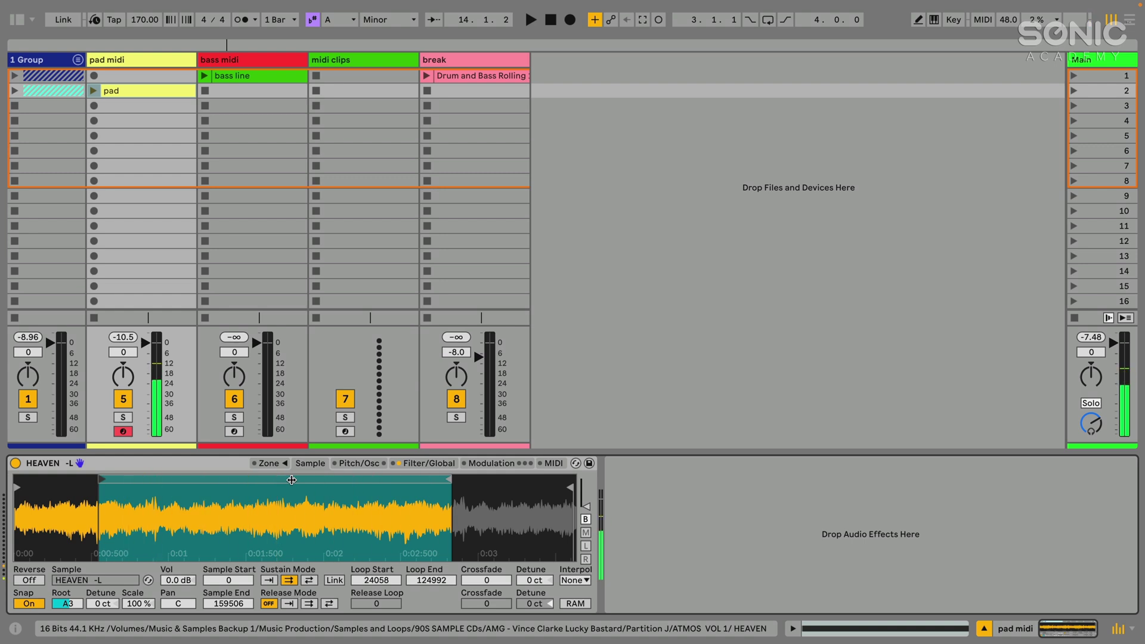
left_click_drag(486, 579, 486, 541)
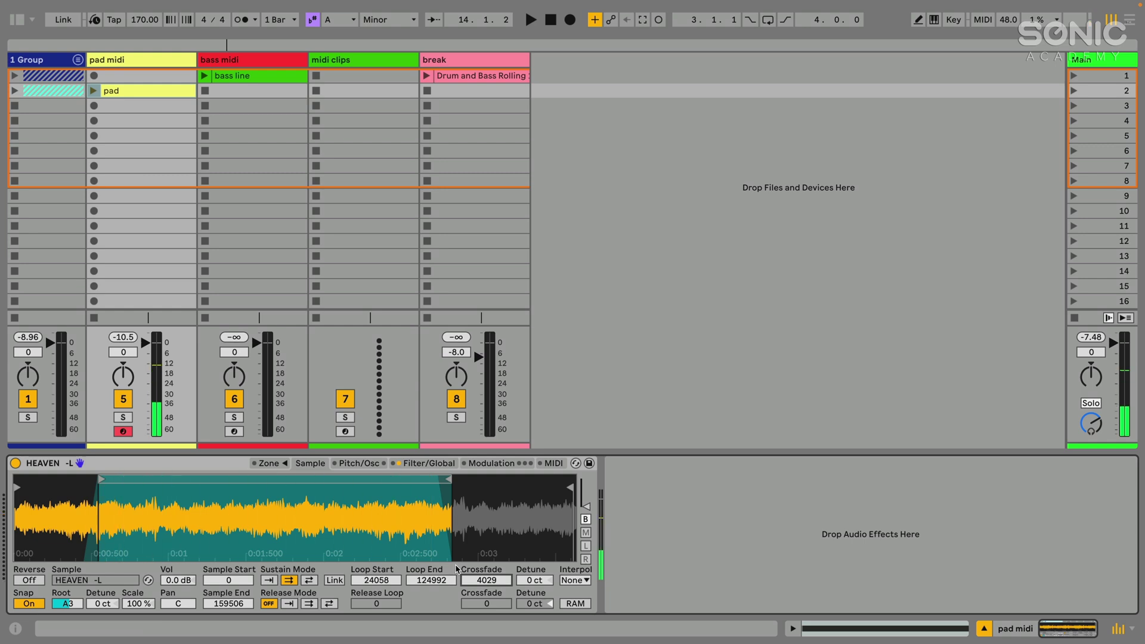
left_click(307, 581)
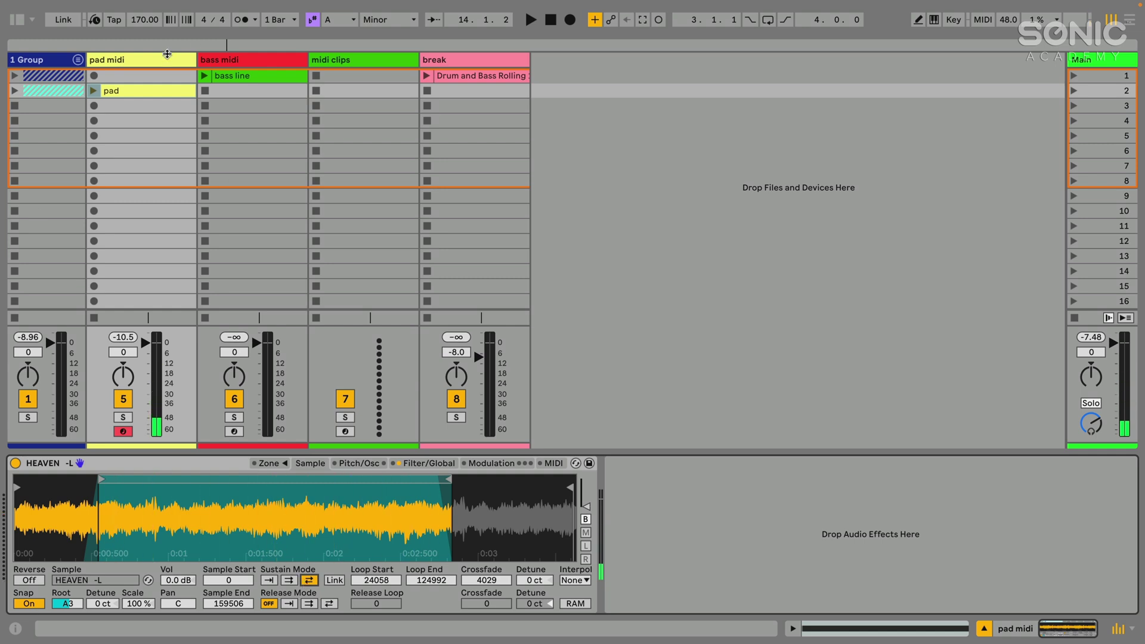
Open the pad clip, play its A3 note through the looped Sampler and return to the device view.
left_click(145, 87)
left_click(545, 543)
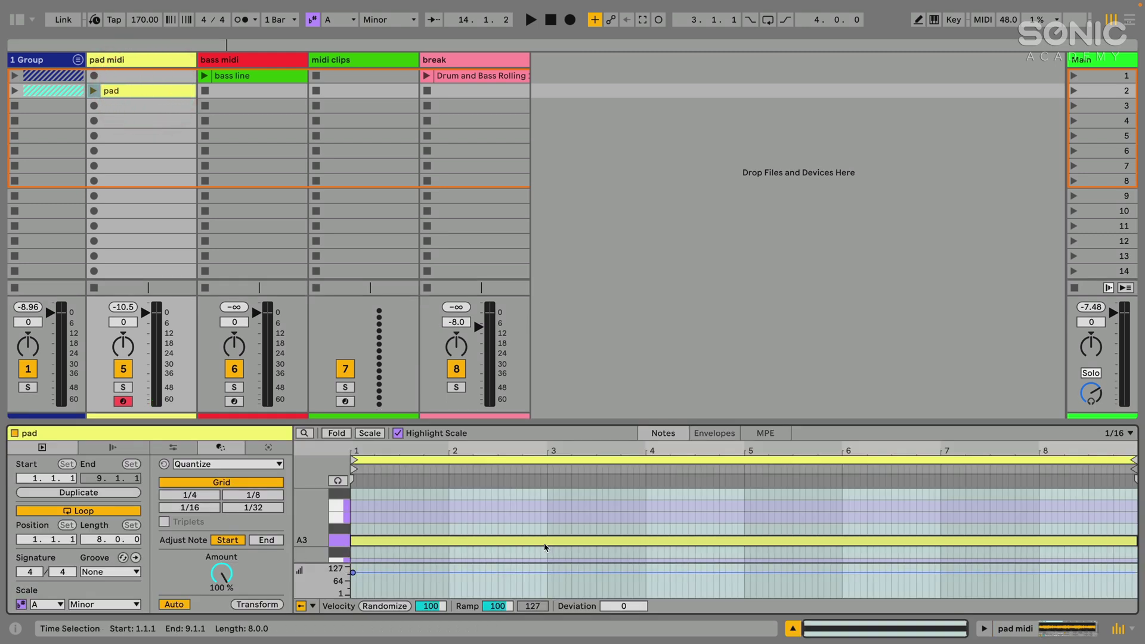
left_click(93, 91)
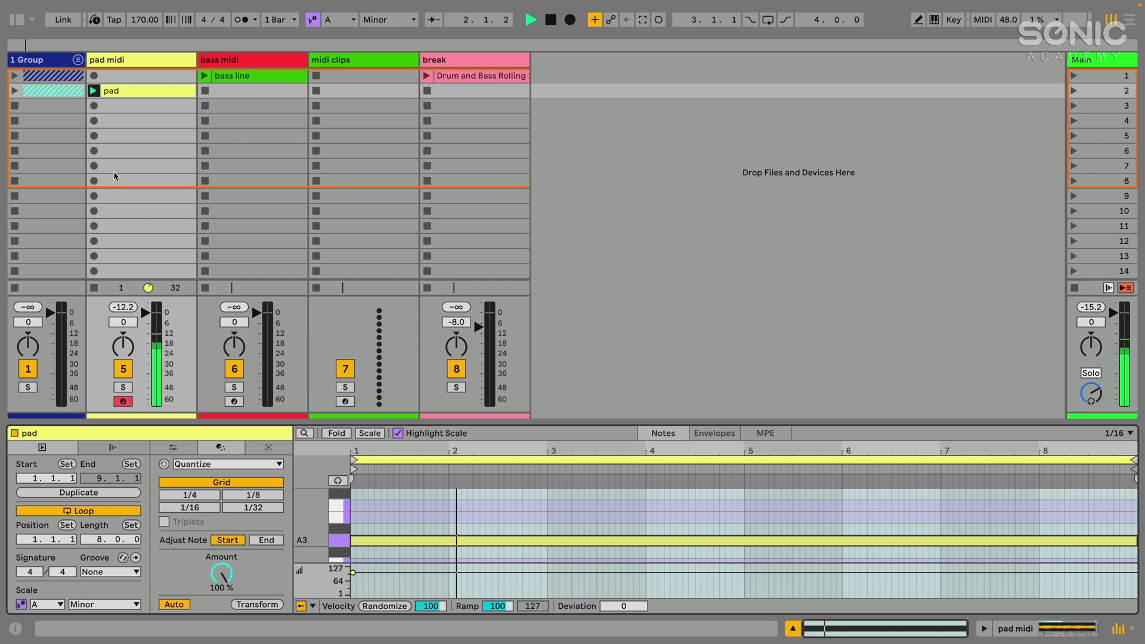
key("shift+Tab")
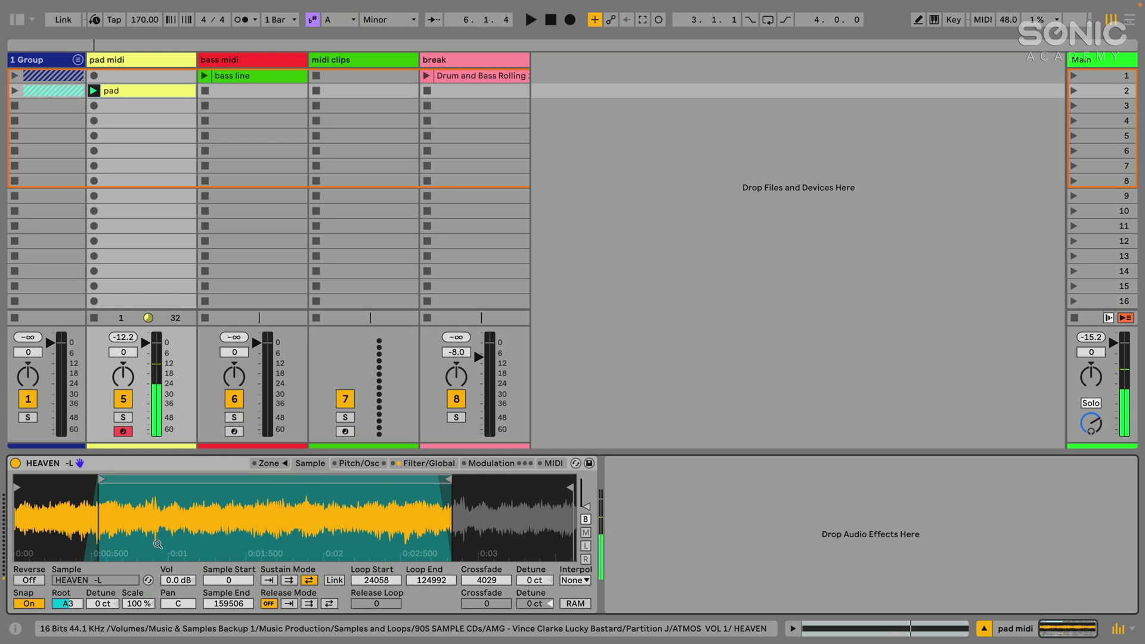
left_click(127, 465)
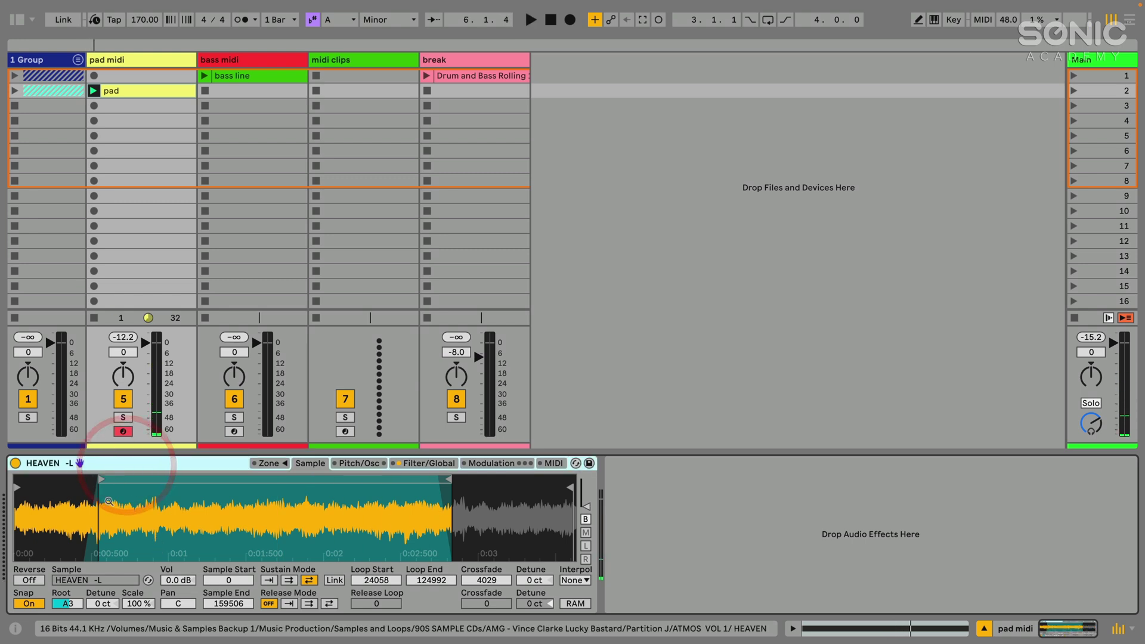
Unfold the track group, point out the HEAVEN -L and -R clips and show the pad midi track's Sampler again.
left_click(77, 60)
left_click(239, 81)
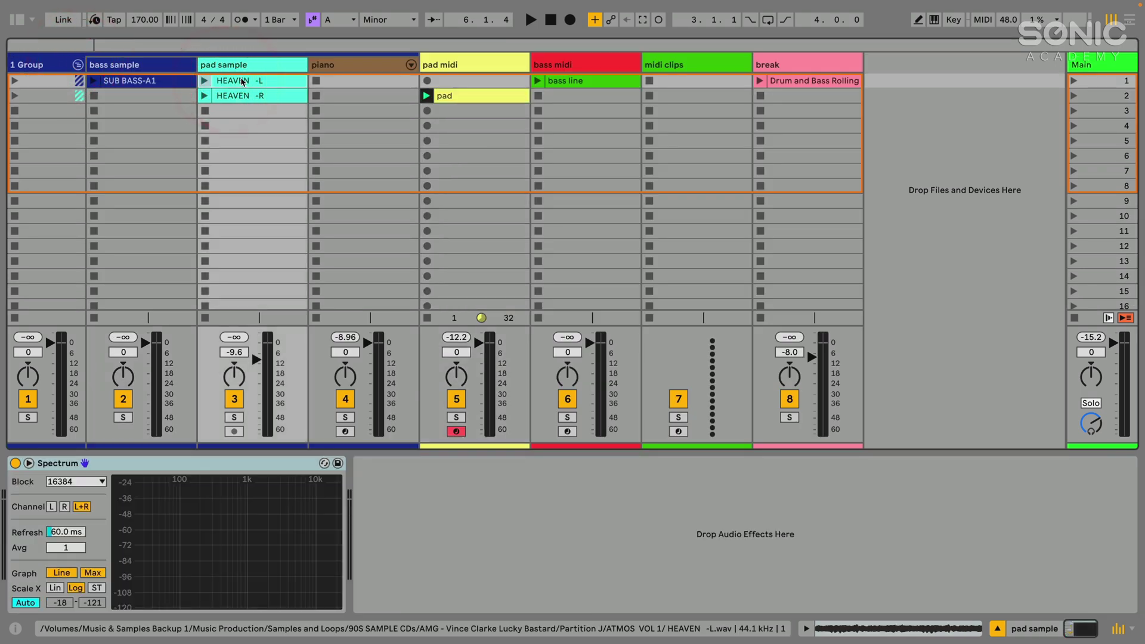
left_click(243, 96)
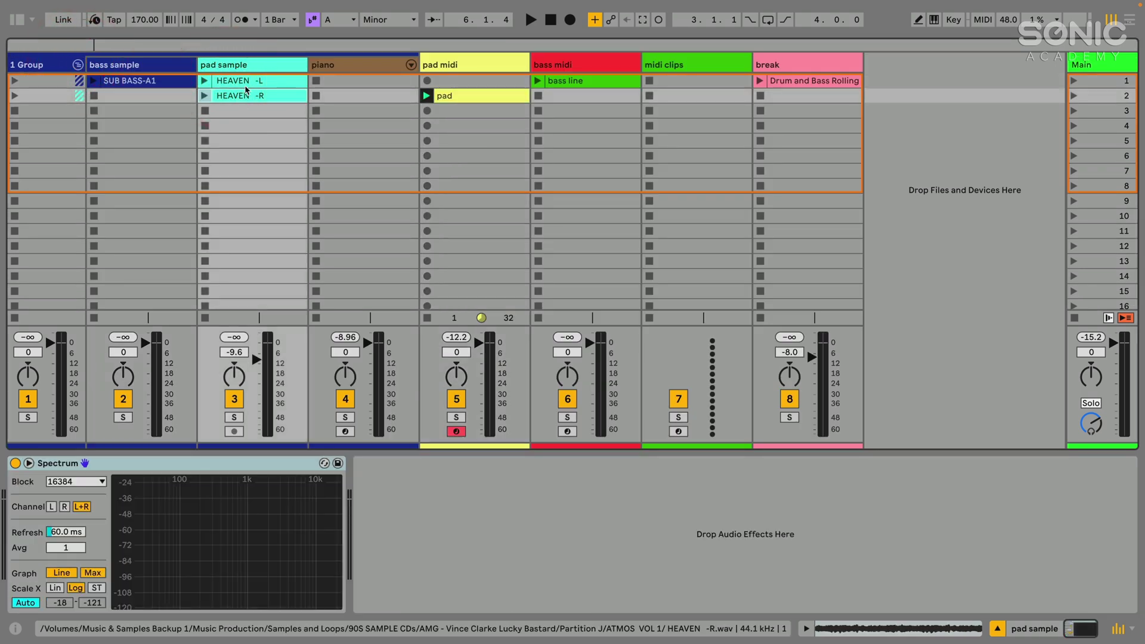
left_click(451, 65)
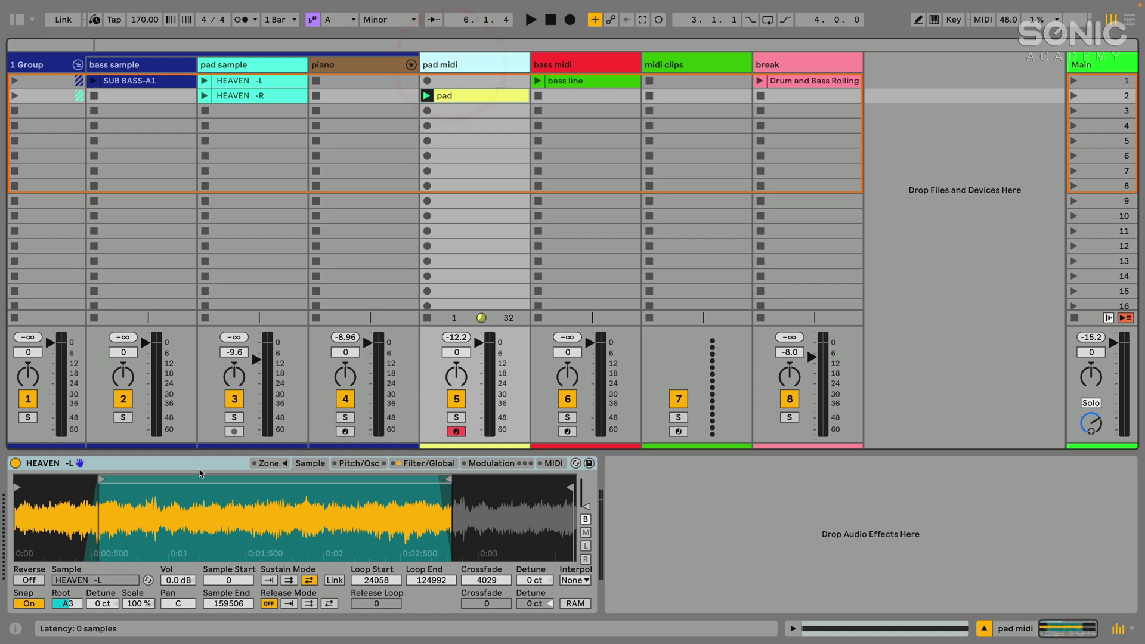
left_click(170, 465)
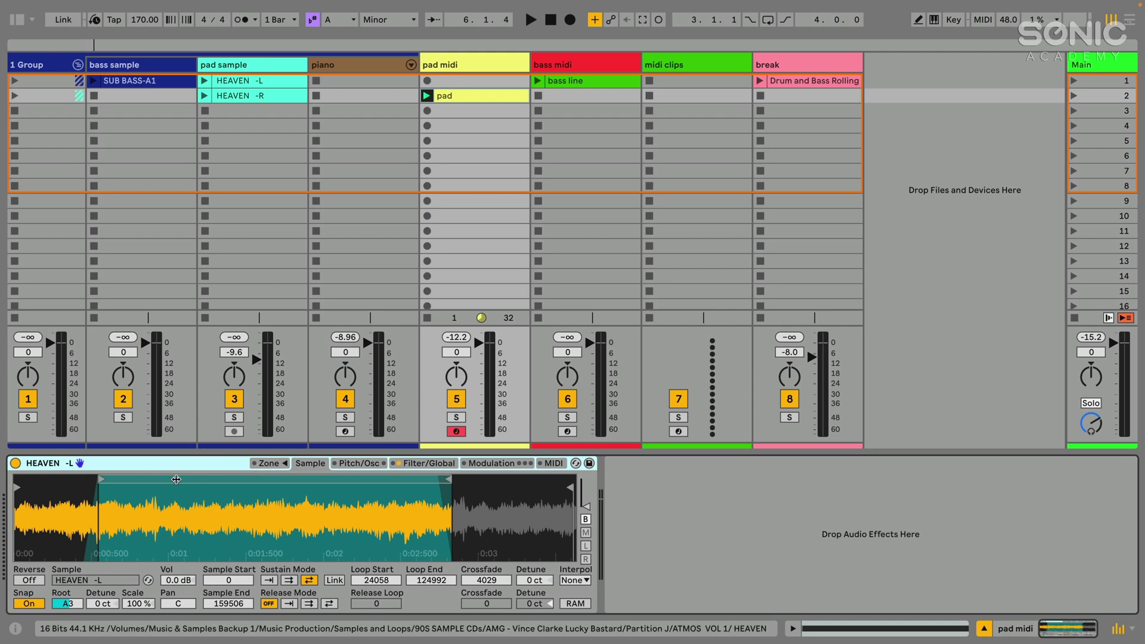
Open the Sampler's zone editor and examine the HEAVEN -L key zone across the whole keyboard range.
left_click(270, 463)
left_click_drag(260, 275, 259, 265)
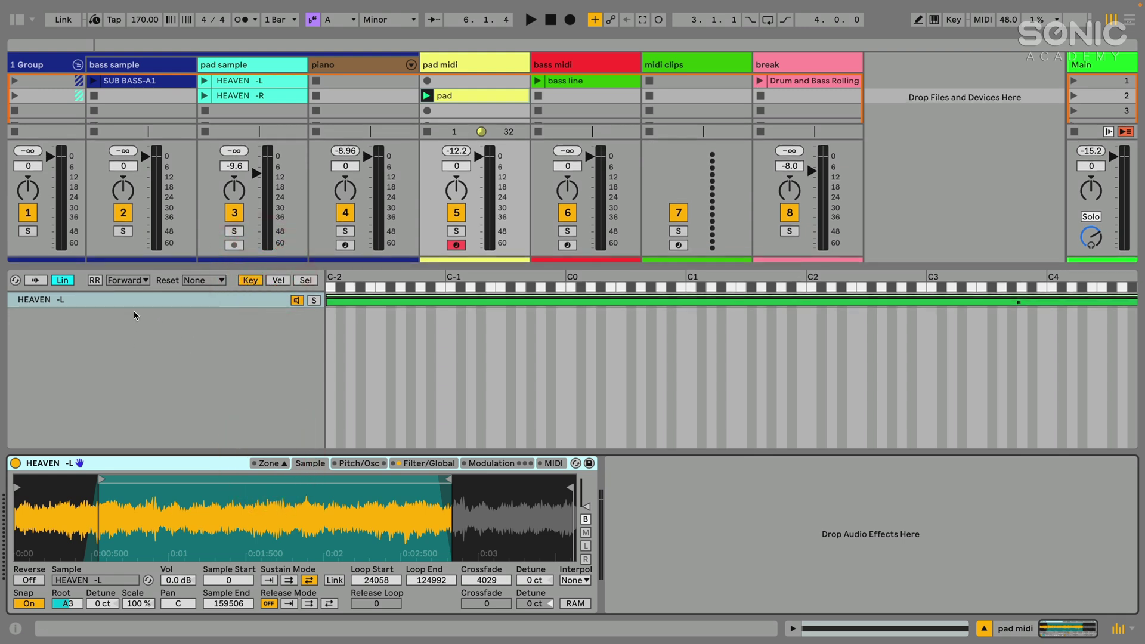
left_click_drag(122, 263, 122, 271)
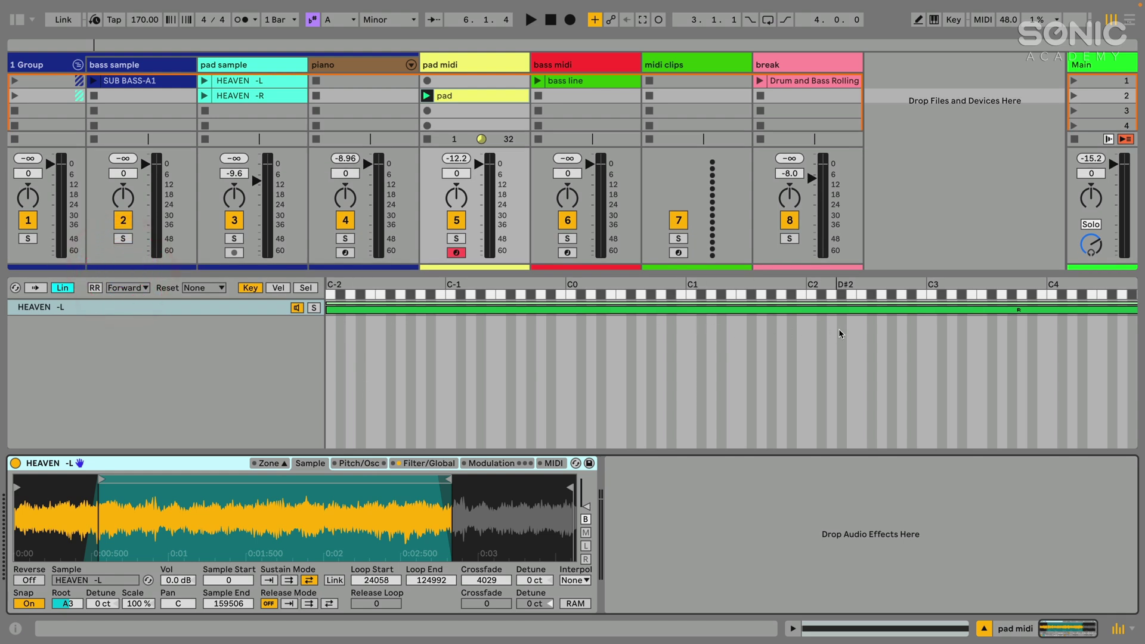
scroll(948, 335, "right", 5)
scroll(967, 332, "right", 10)
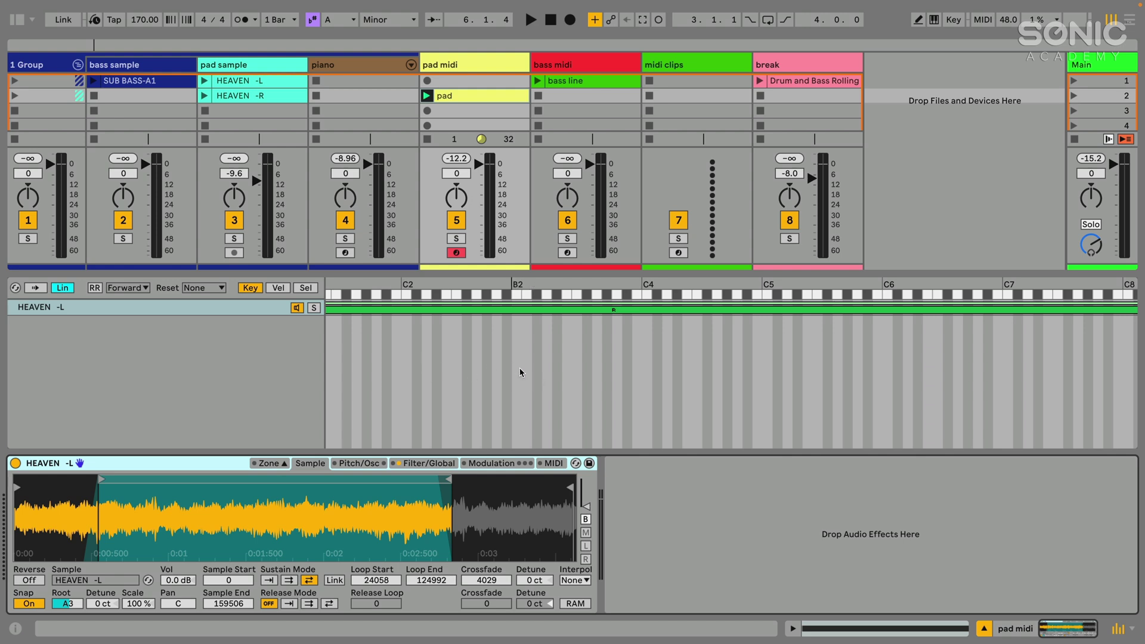
scroll(543, 344, "left", 7)
scroll(542, 344, "left", 4)
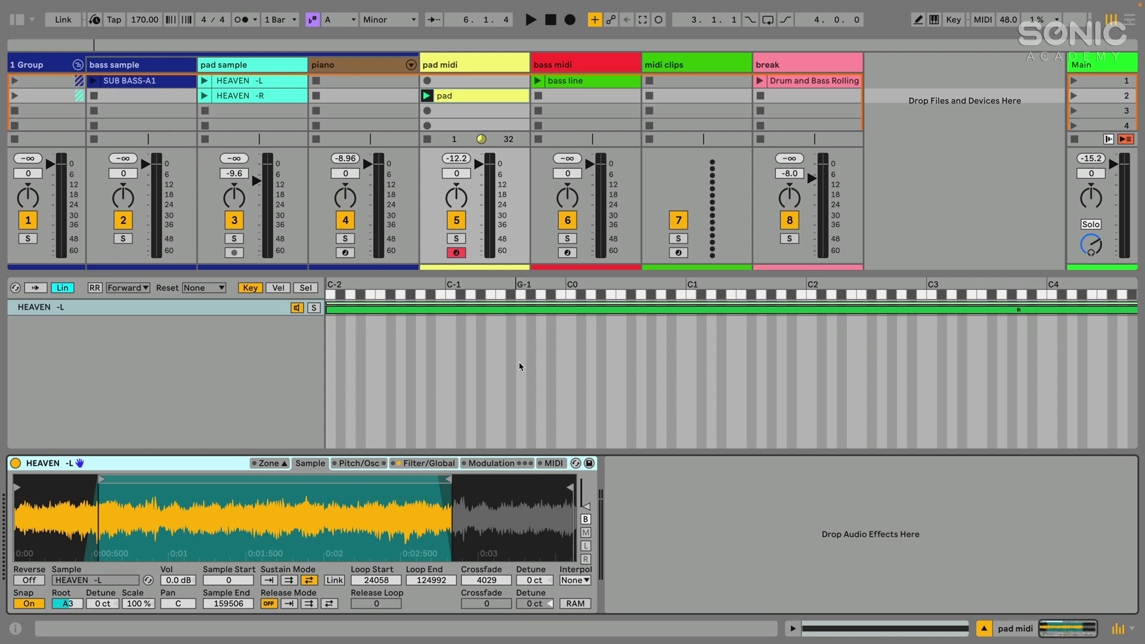
scroll(333, 324, "right", 8)
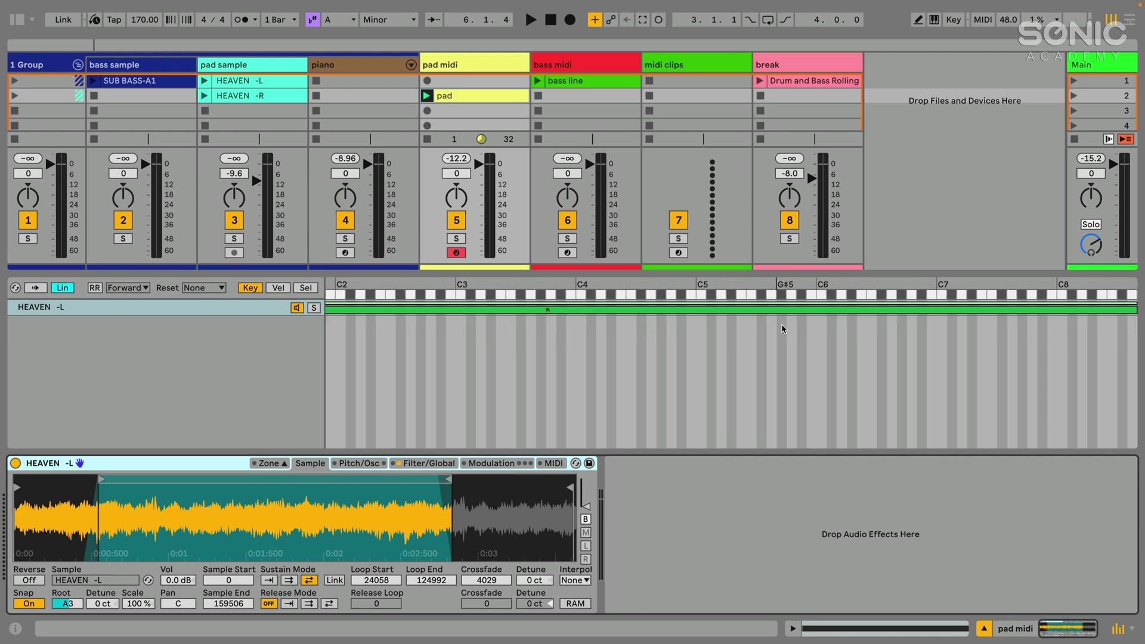
scroll(776, 325, "left", 8)
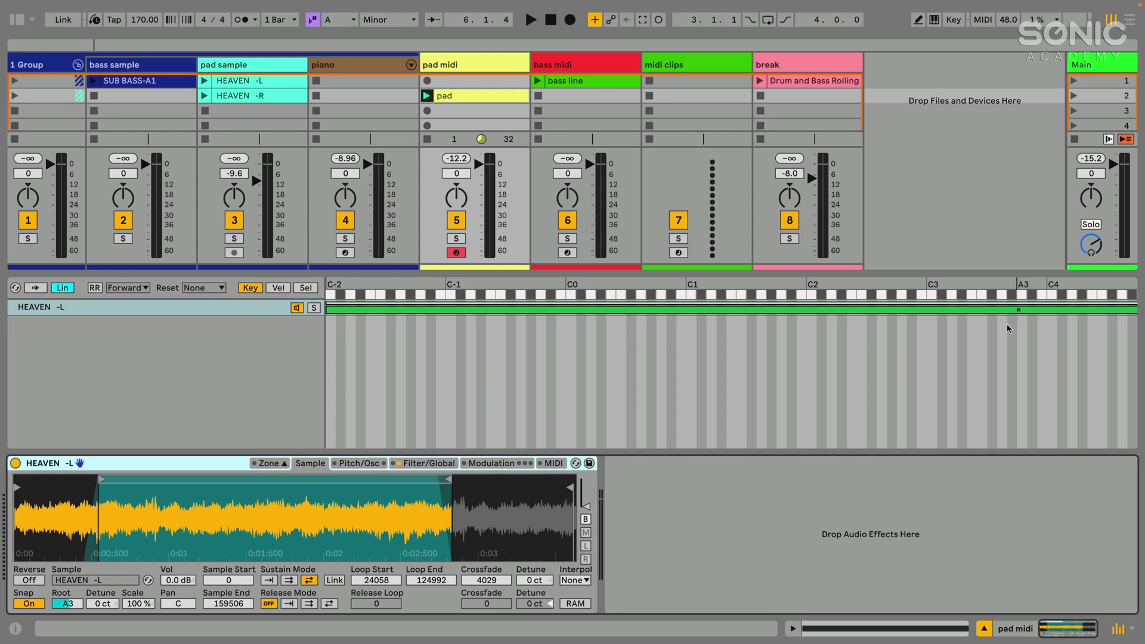
Add the HEAVEN -R clip from the pad sample track as a second zone in the pad midi Sampler.
left_click(245, 97)
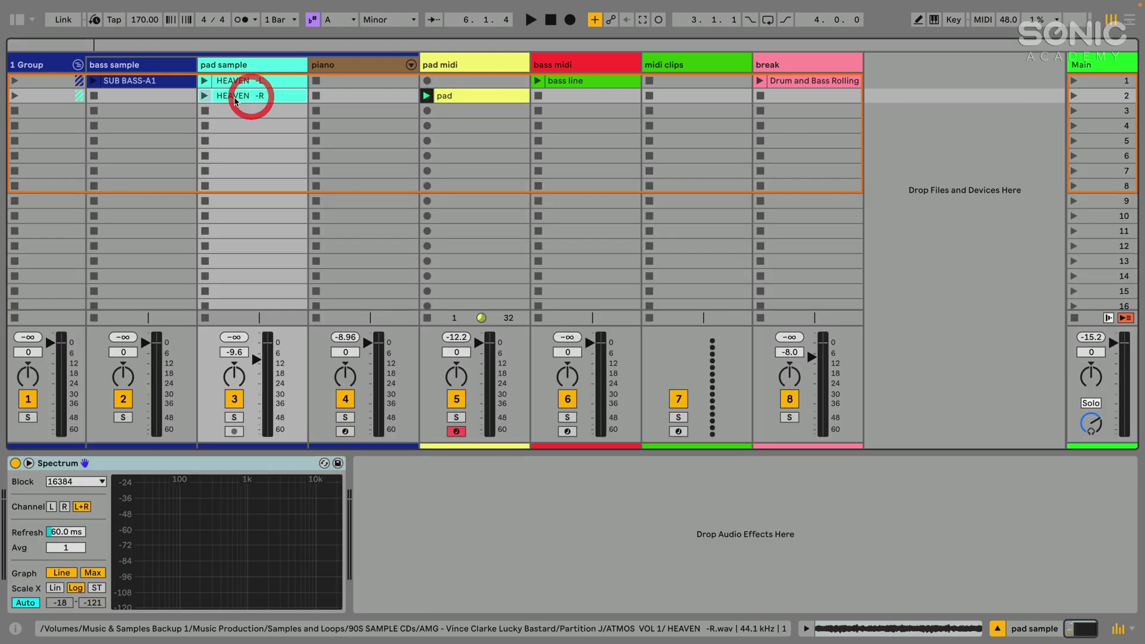
left_click_drag(236, 100, 463, 67)
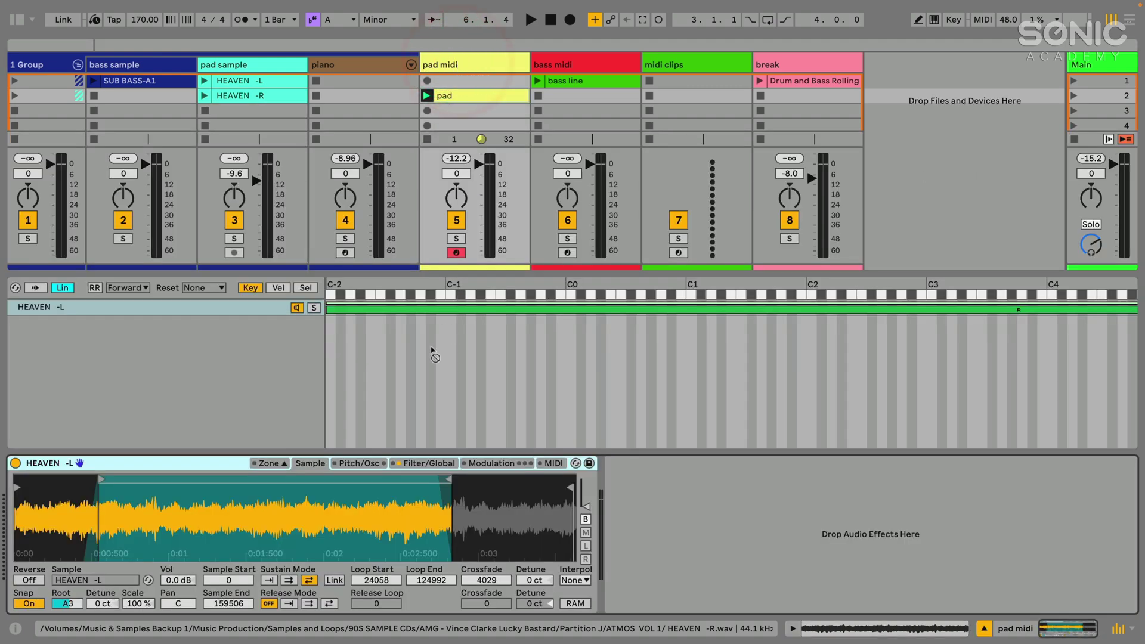
left_click_drag(153, 348, 97, 349)
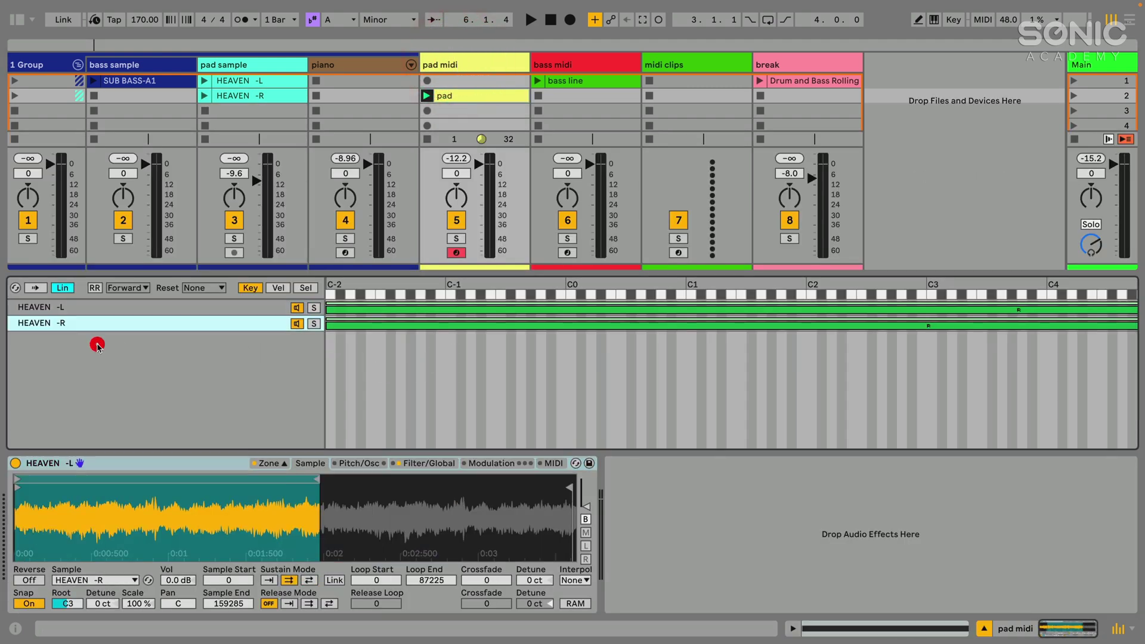
Switch between the HEAVEN -L and -R zones to compare their sample settings and examine the HEAVEN -L sustain loop values.
left_click(45, 307)
left_click(44, 322)
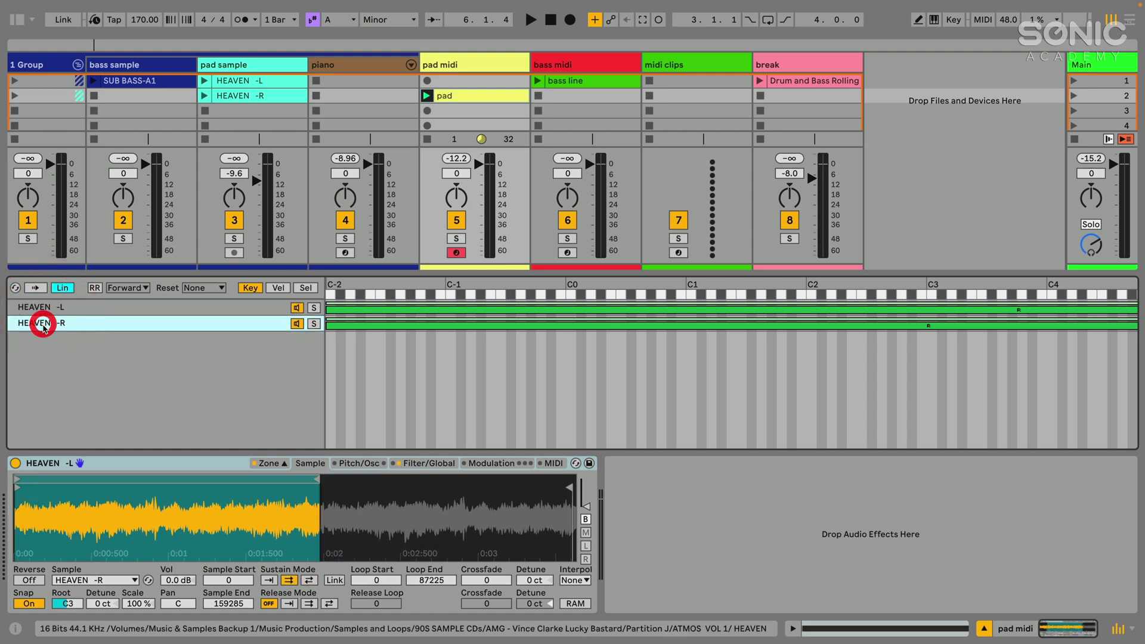
left_click(45, 306)
left_click(44, 322)
left_click(164, 308)
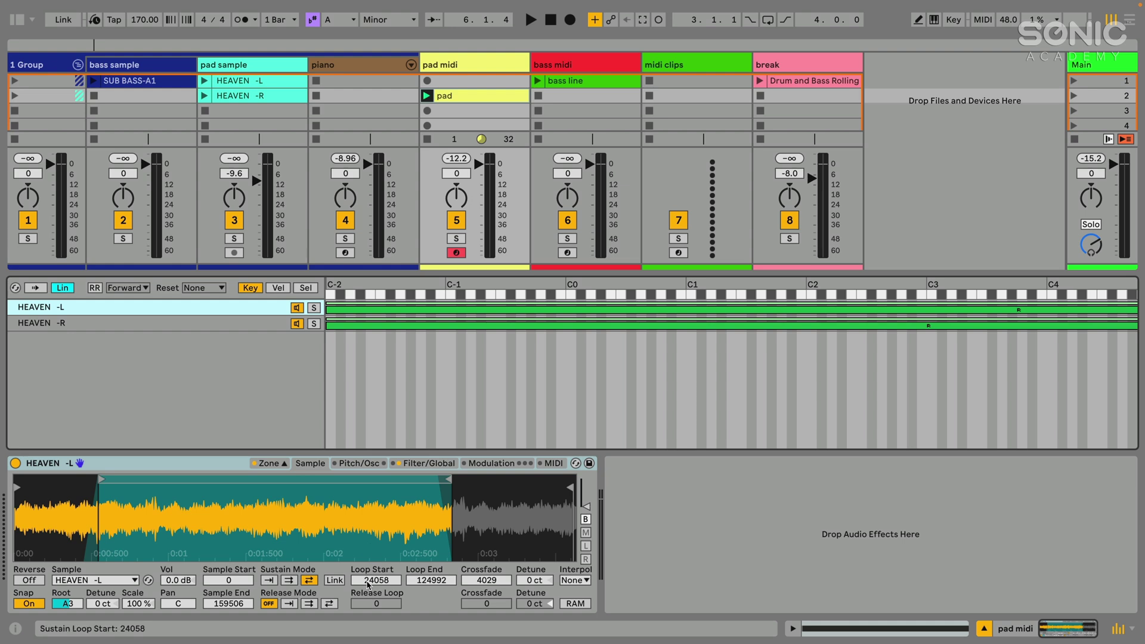
right_click(366, 582)
left_click(349, 581)
left_click(350, 585)
Pan the HEAVEN -L zone to 50L and the HEAVEN -R zone to 50R, and compare both zones.
left_click(175, 606)
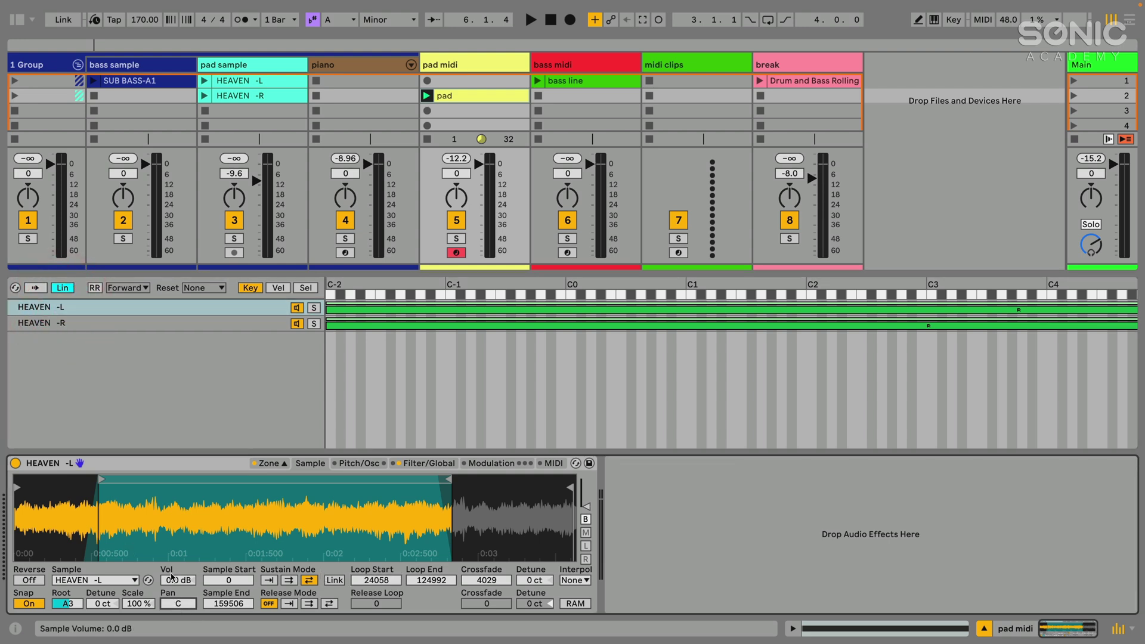
left_click_drag(167, 609, 167, 640)
left_click(48, 324)
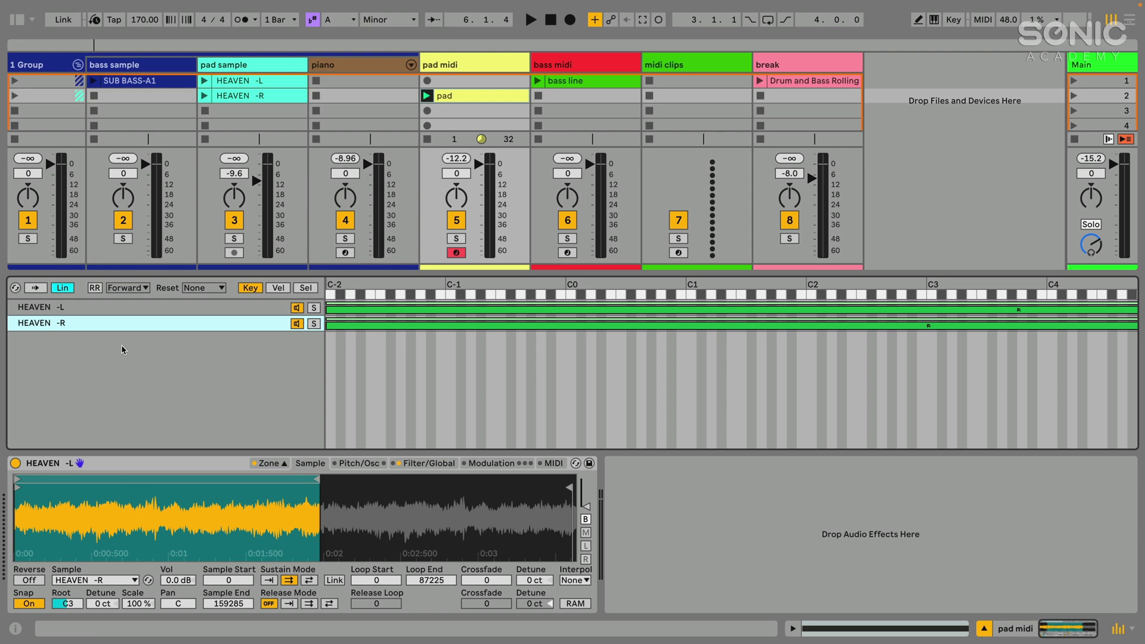
left_click_drag(179, 603, 179, 581)
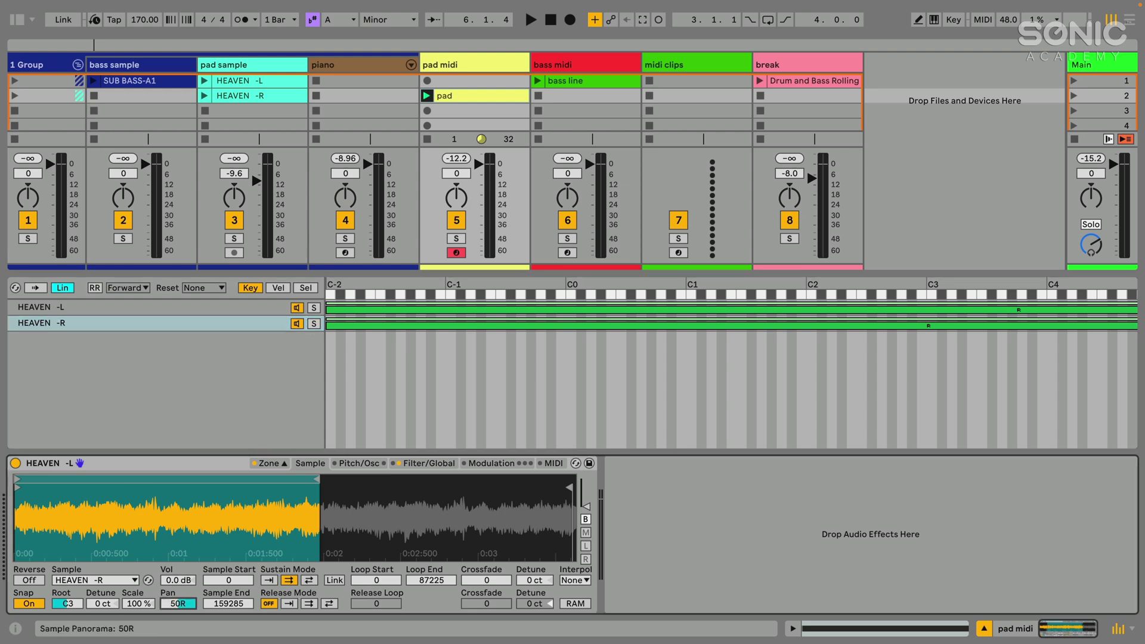
left_click(126, 307)
left_click(127, 324)
left_click(127, 307)
left_click(122, 323)
left_click(121, 307)
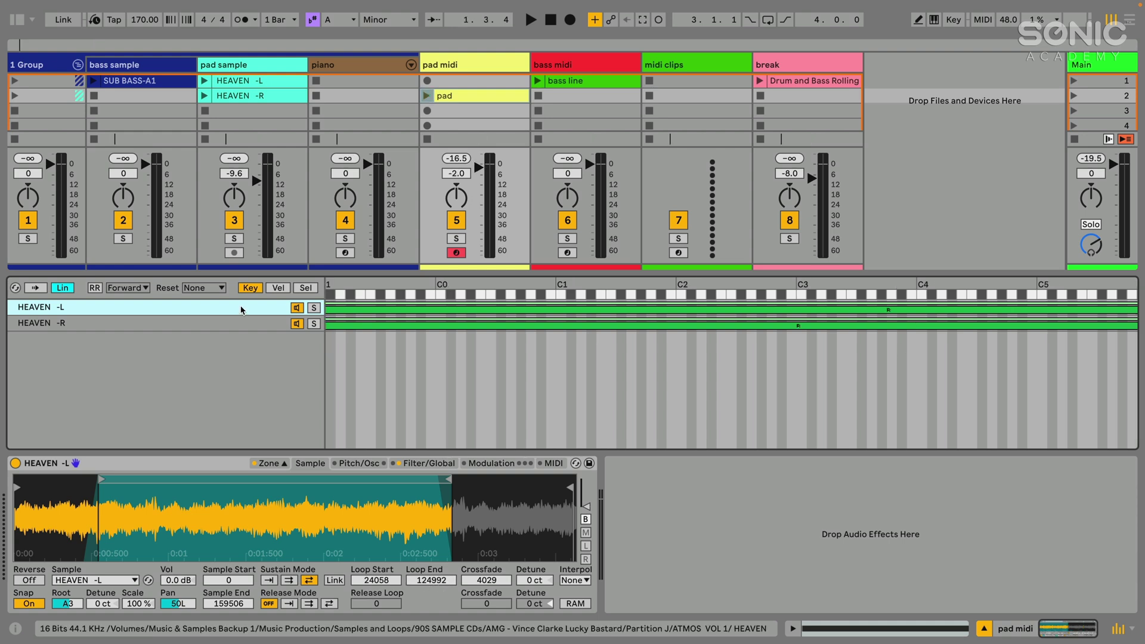
Set the root key of the HEAVEN -R zone to A3.
left_click(199, 325)
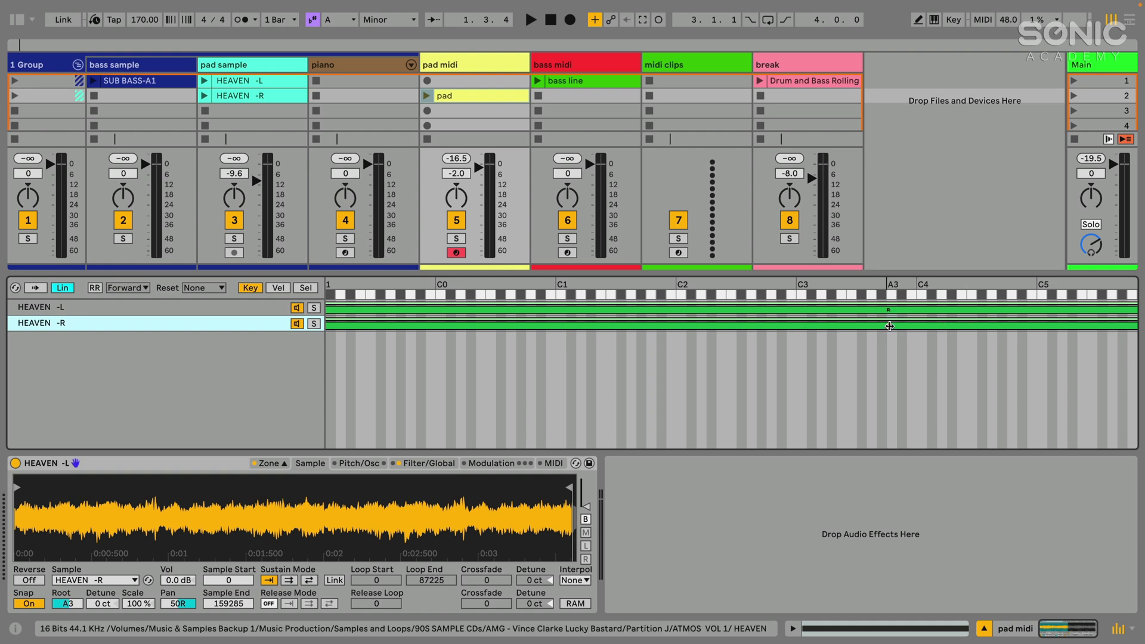
left_click(889, 326)
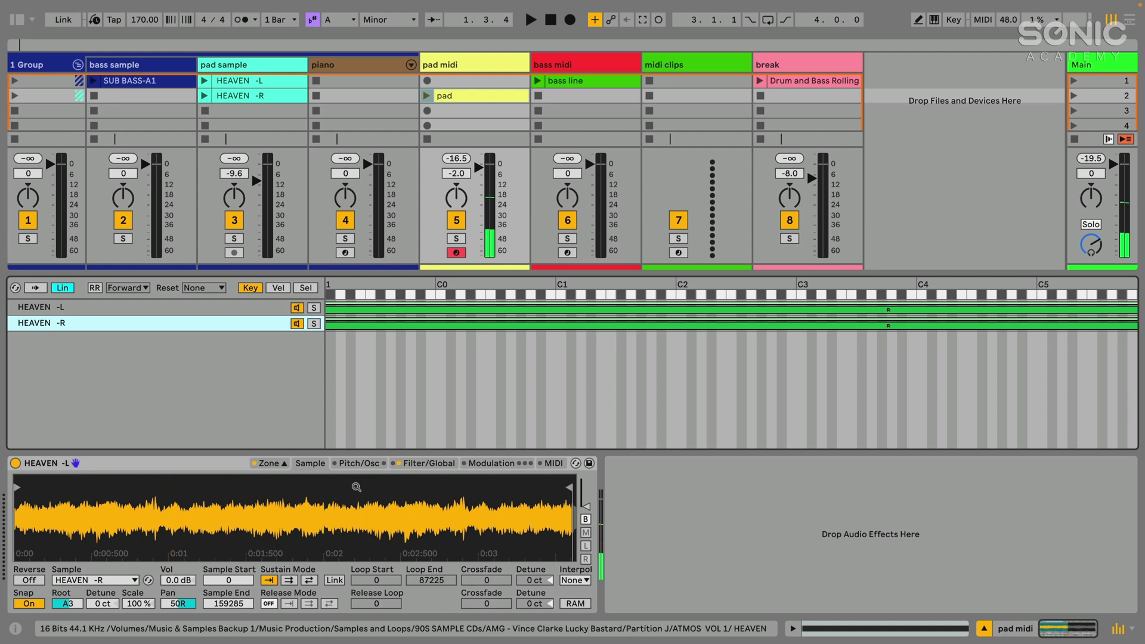
Loop HEAVEN -R back and forth like HEAVEN -L, with loop start about 24862, end about 126798 and crossfade about 4274.
left_click(70, 307)
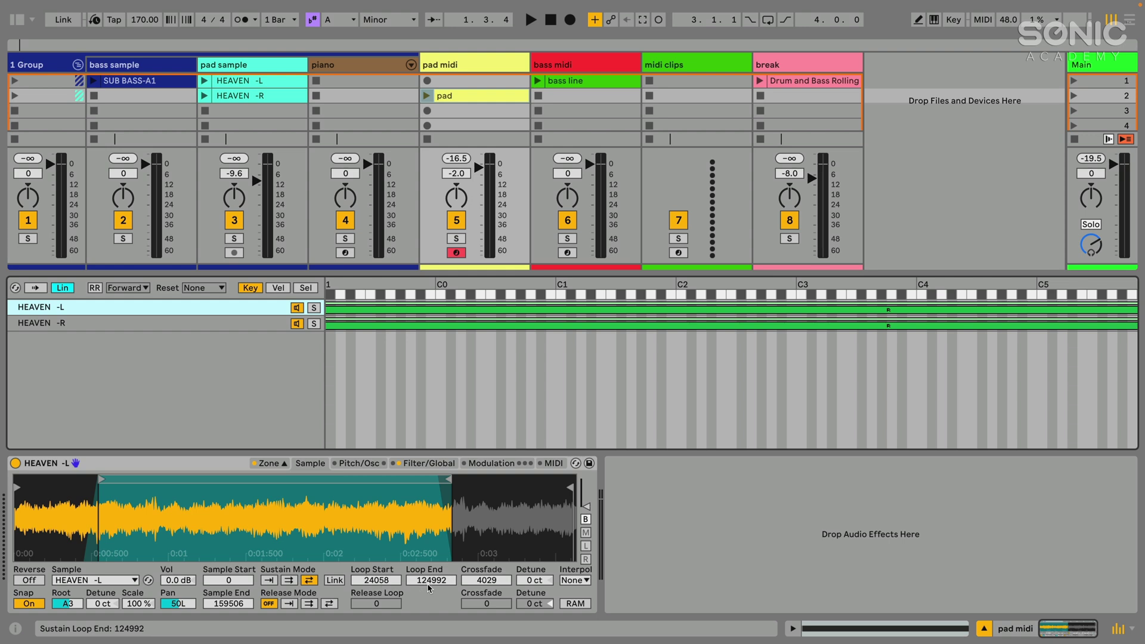
left_click(174, 322)
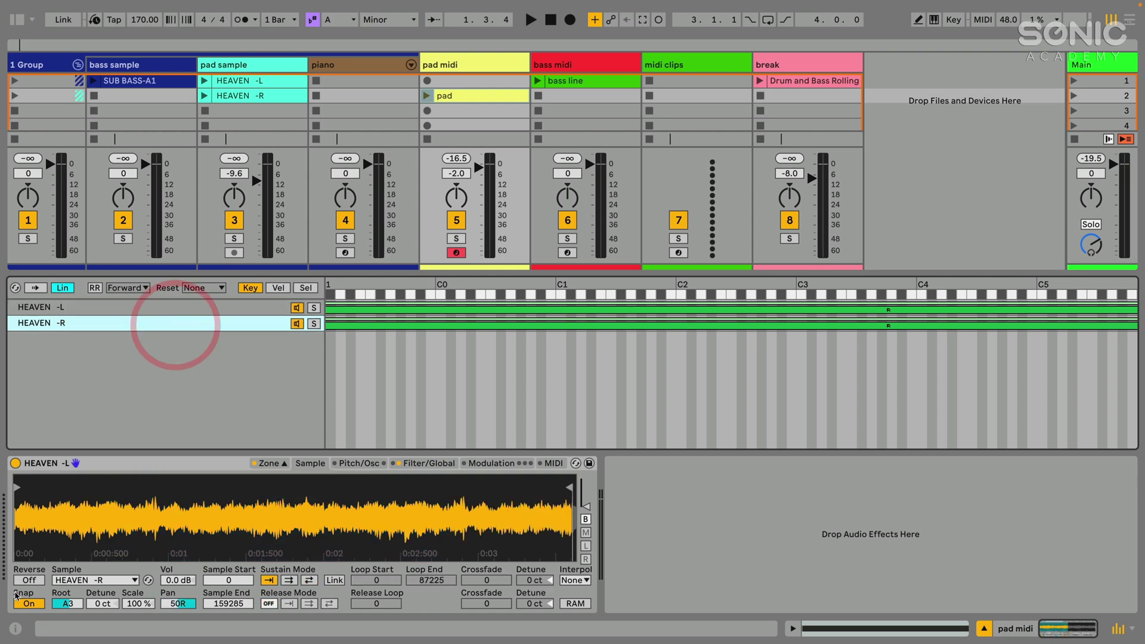
left_click(304, 581)
left_click_drag(376, 580, 376, 561)
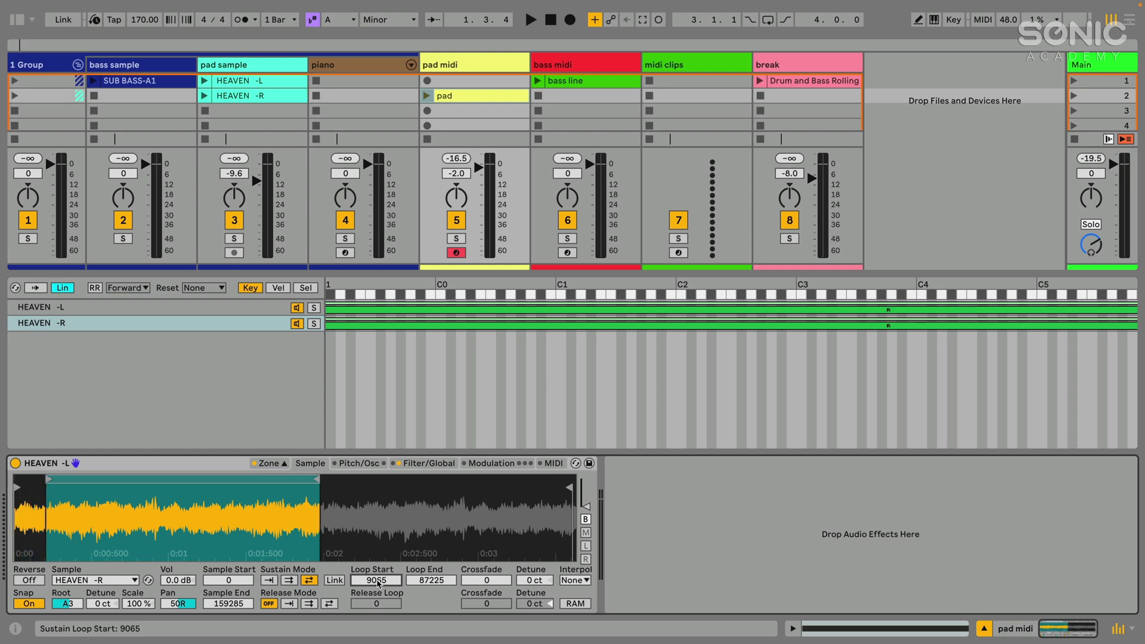
mouse_move(383, 579)
left_mouse_down()
mouse_move(383, 561)
mouse_move(390, 593)
mouse_move(429, 591)
mouse_move(429, 567)
left_mouse_up()
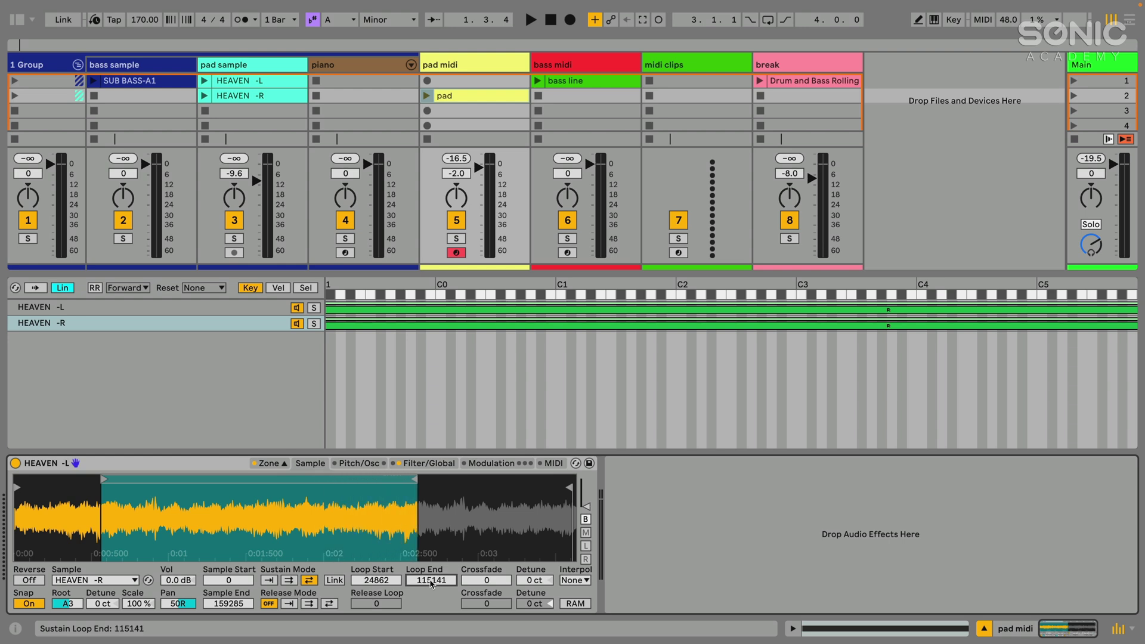
left_click_drag(430, 576, 417, 566)
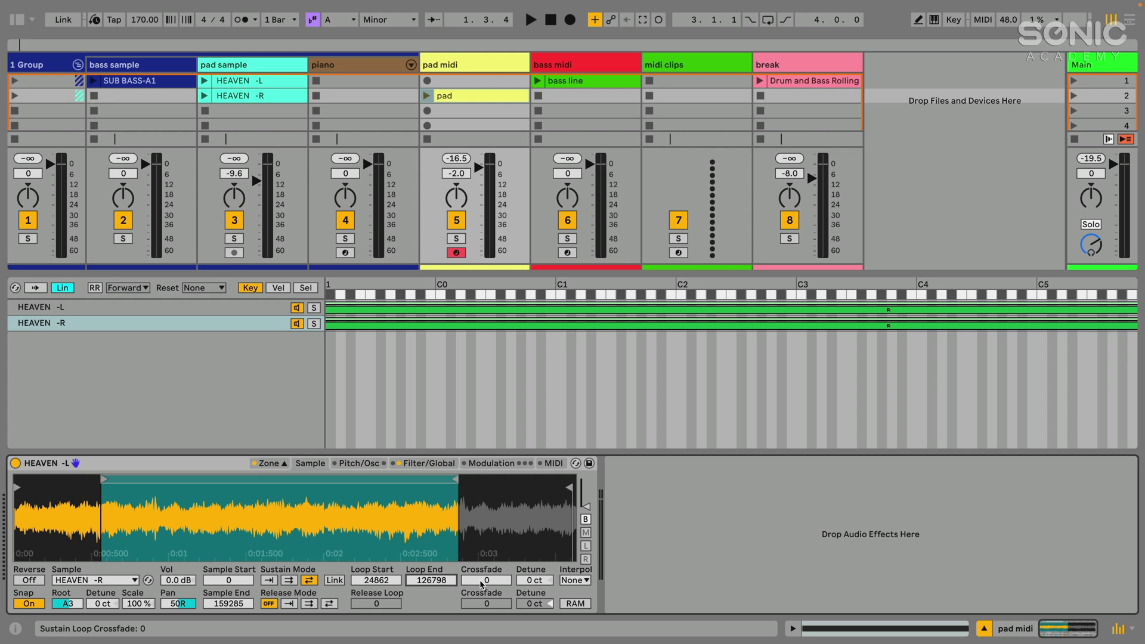
left_click_drag(481, 581, 481, 560)
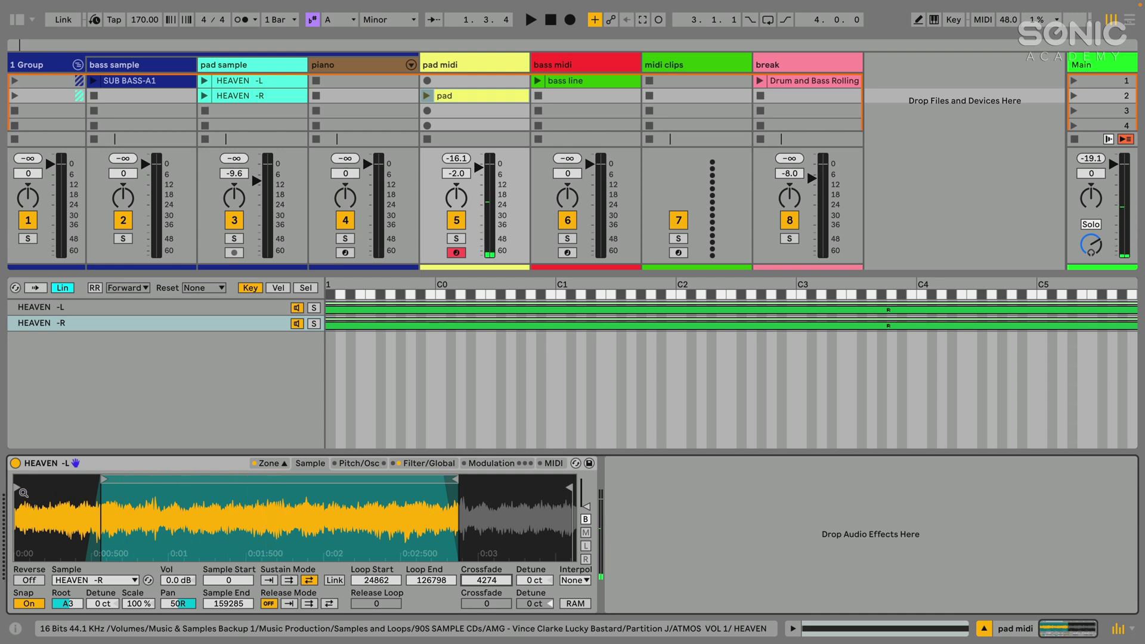
Set HEAVEN -R's sample start to about 2411 and its sustain loop detune to +6 ct, and HEAVEN -L's loop detune to -6 ct.
left_click_drag(18, 488, 24, 487)
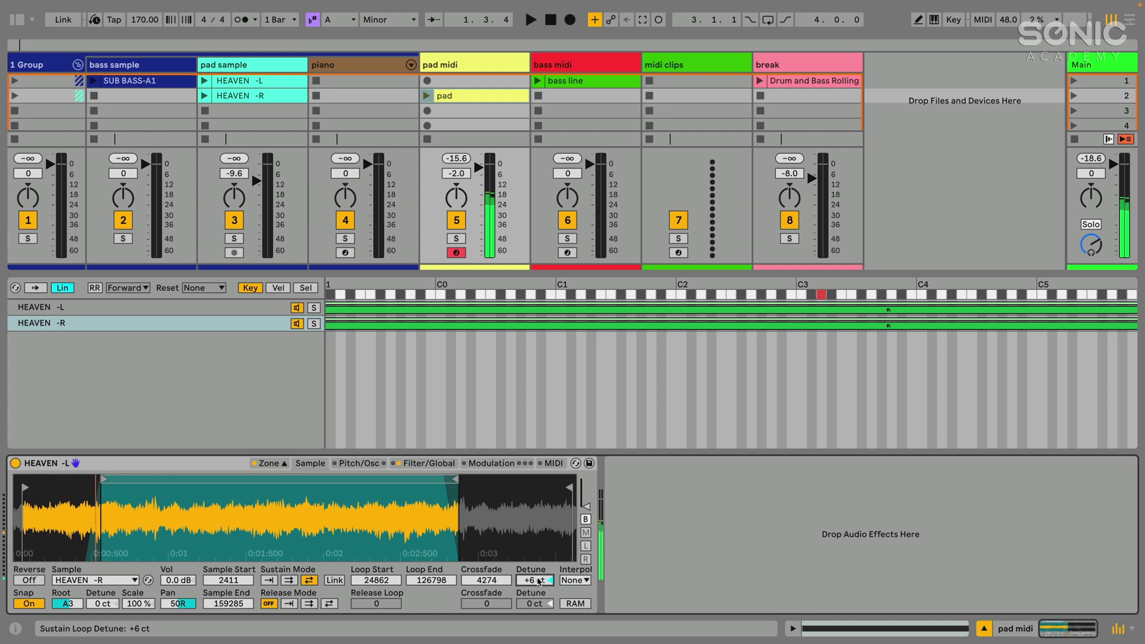
left_click(57, 308)
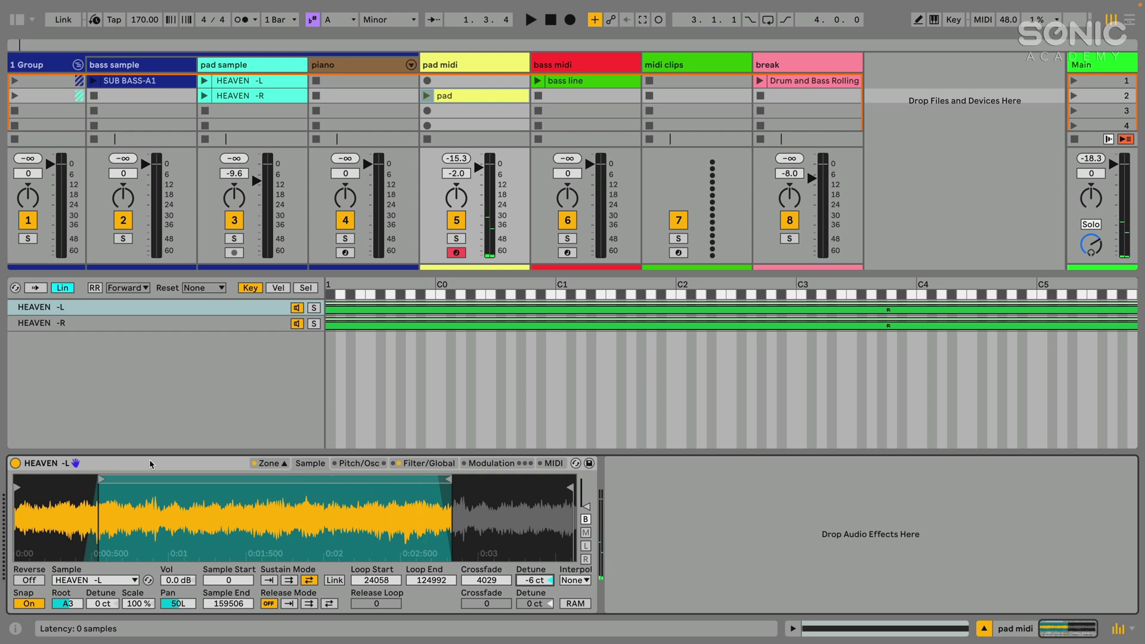
left_click(217, 464)
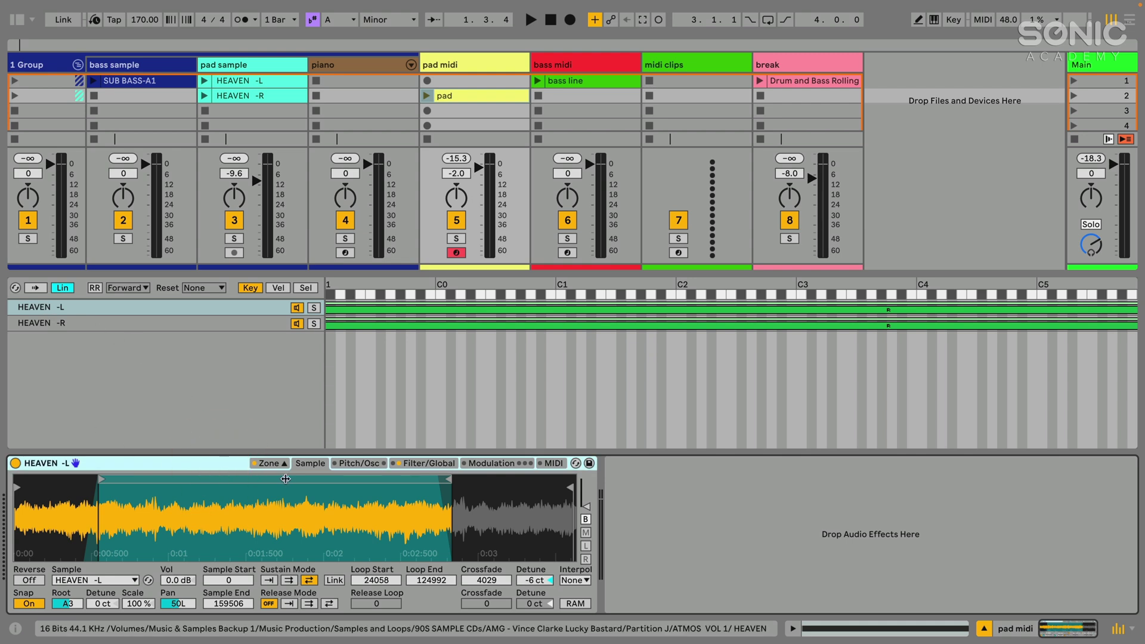
Set the Sampler's volume envelope to 116 ms attack, 2.29 s release and 3.8 % release slope, and close the zone editor.
left_click(429, 464)
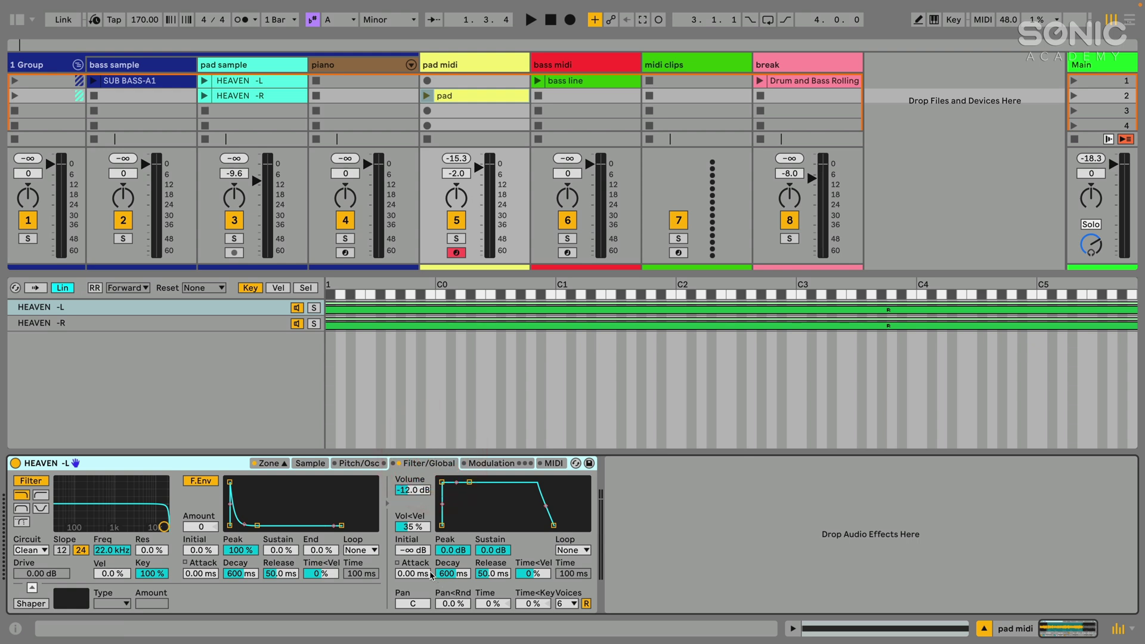
left_click_drag(407, 574, 411, 563)
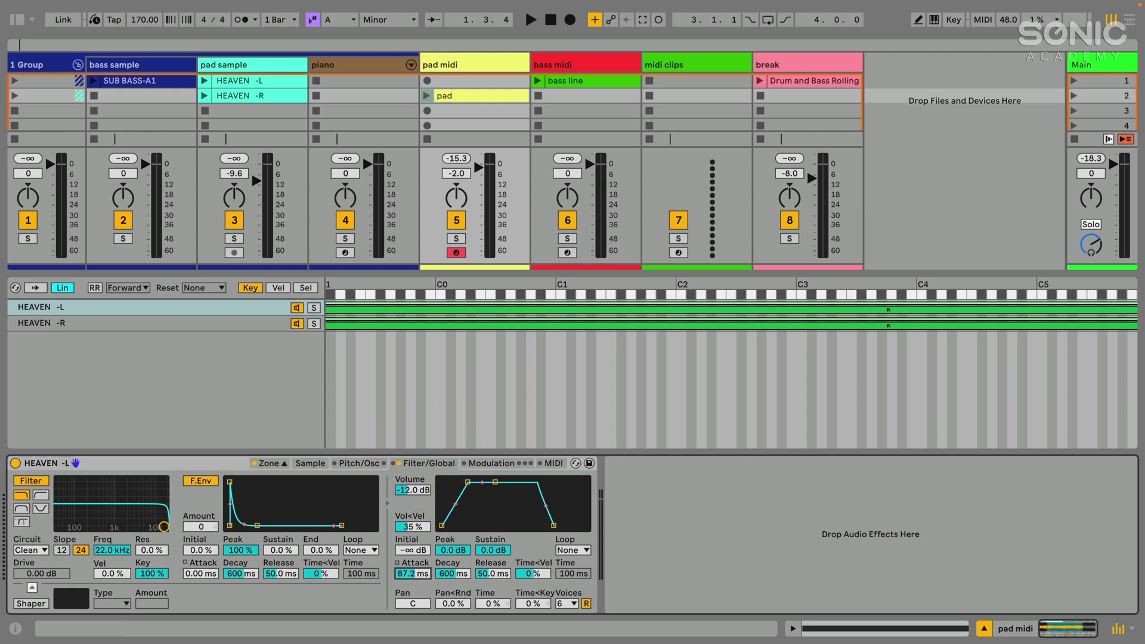
left_click_drag(492, 574, 493, 543)
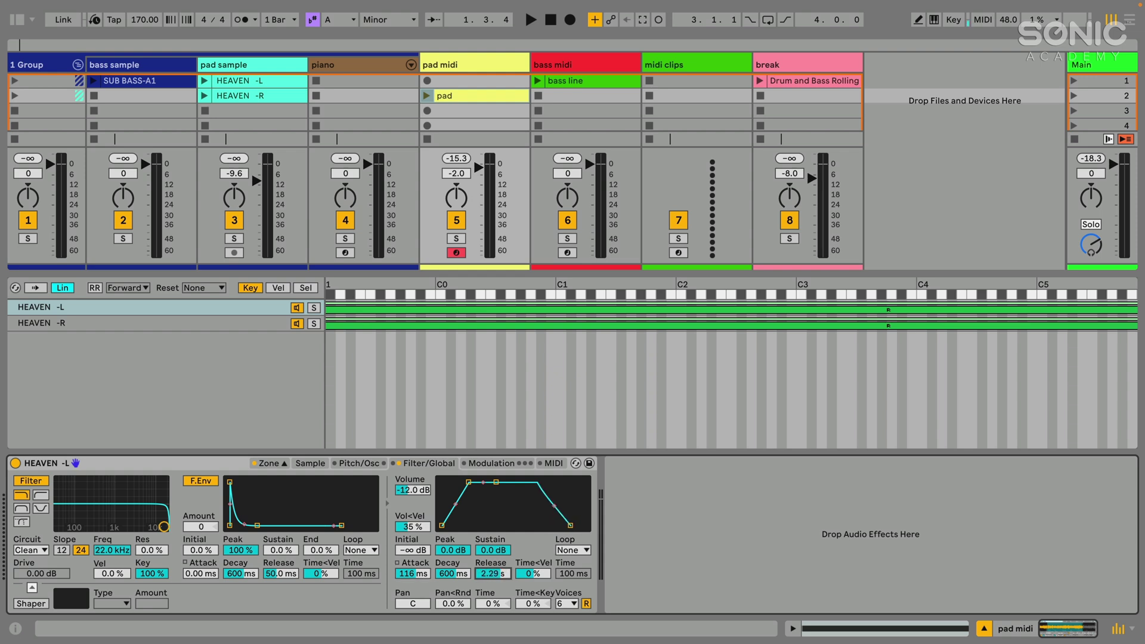
left_click_drag(552, 507, 551, 506)
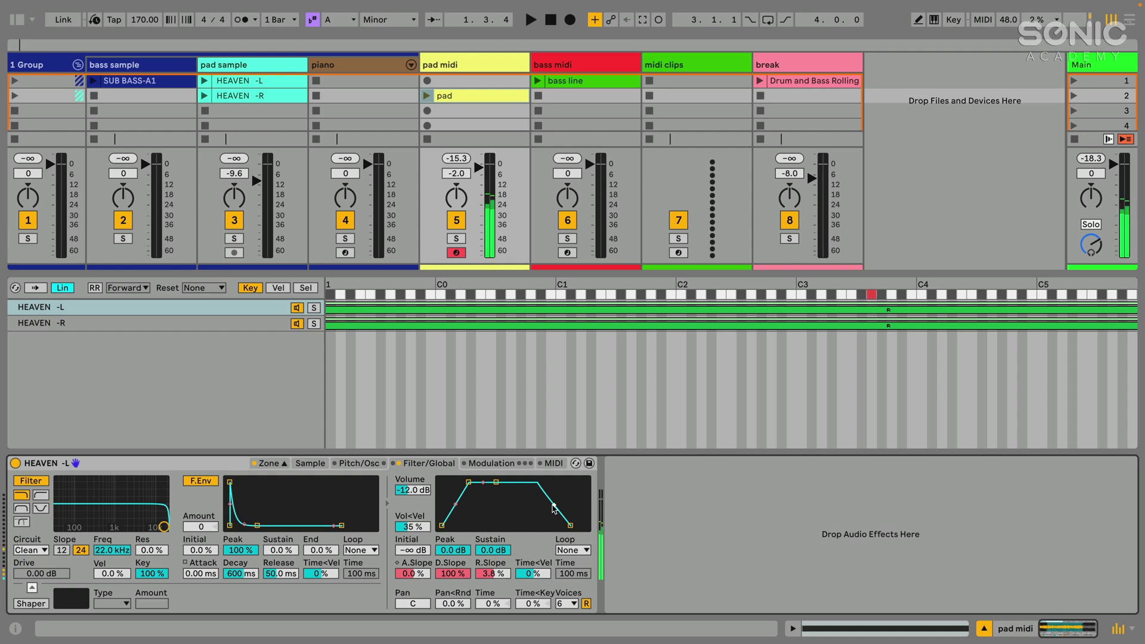
left_click(268, 463)
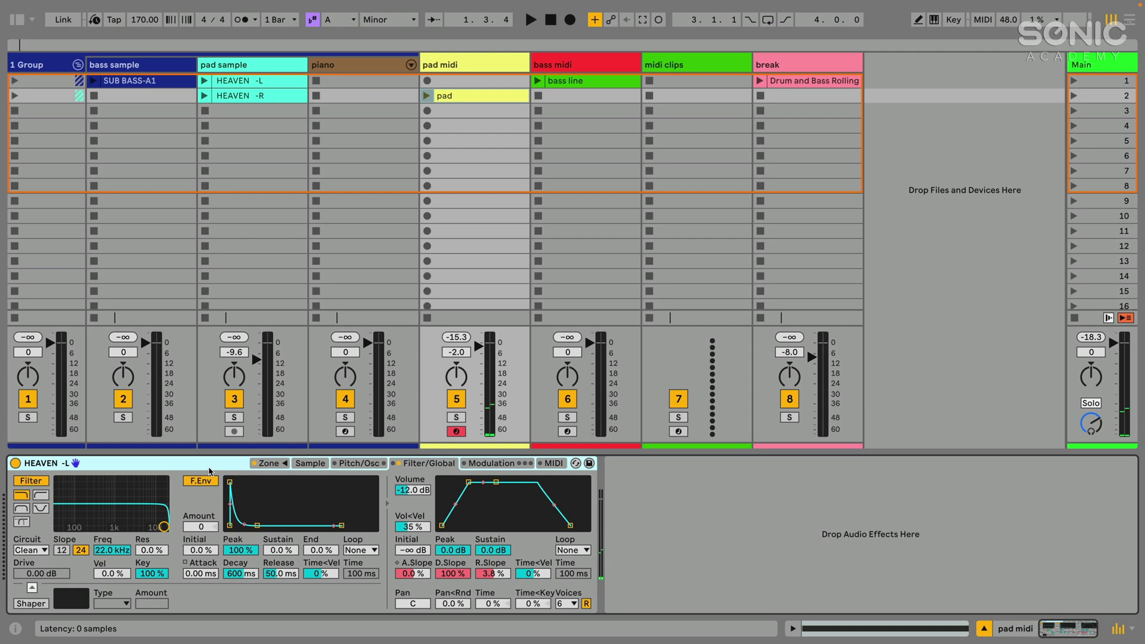
Launch the pad clip, move it to the first scene, and launch the bass line and Drum and Bass Rolling clips with it.
left_click(427, 96)
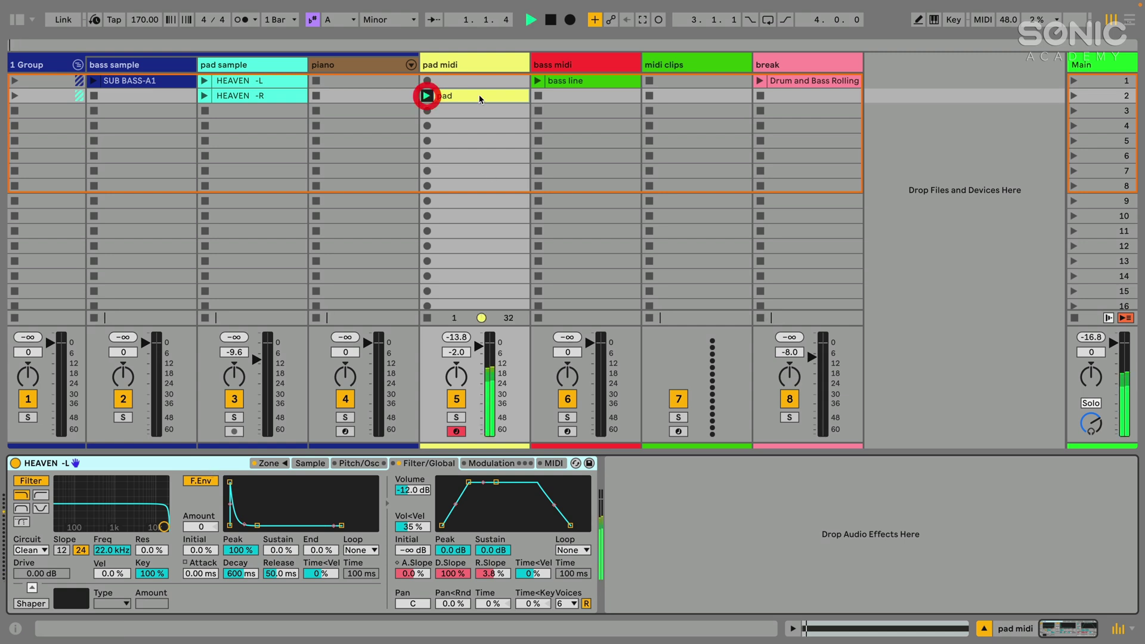
left_click_drag(491, 97, 493, 82)
left_click(537, 83)
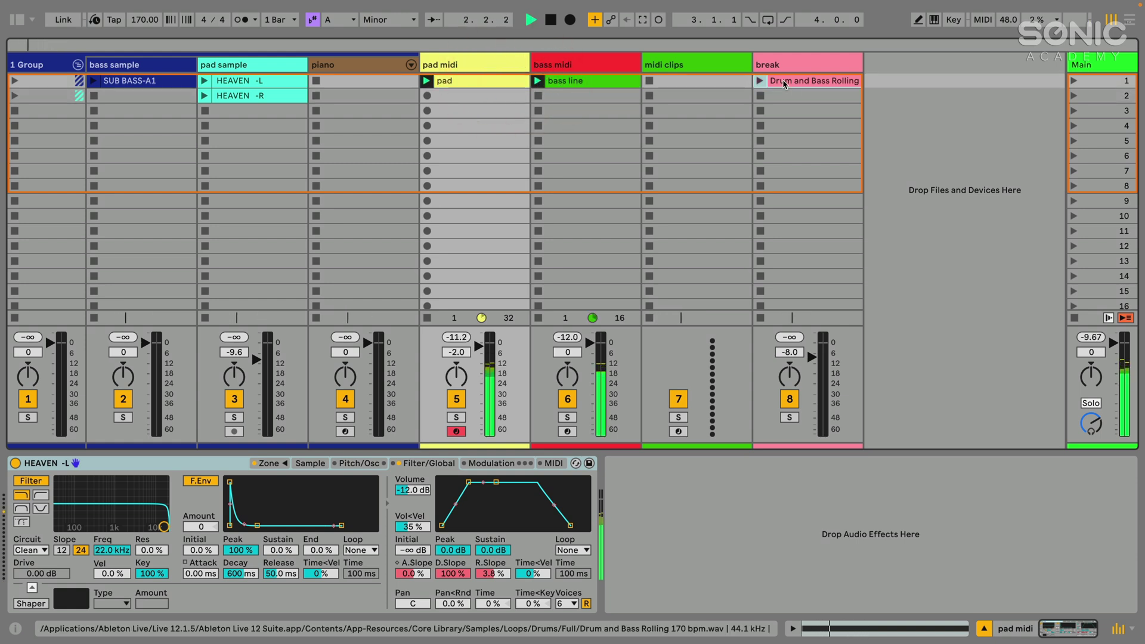
left_click(761, 82)
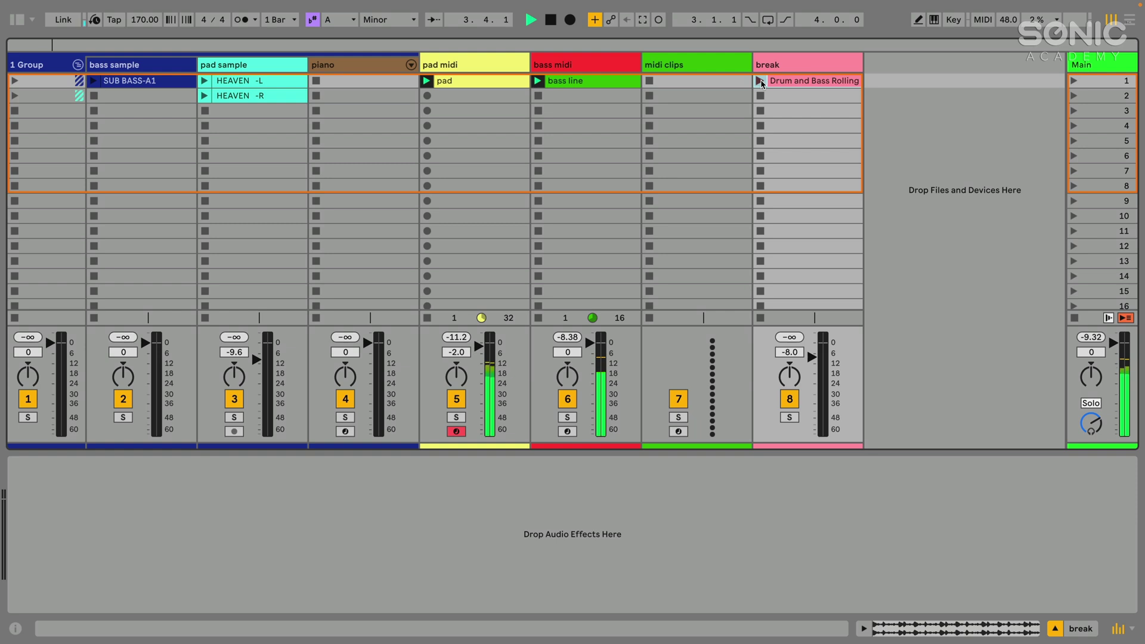
left_click(761, 81)
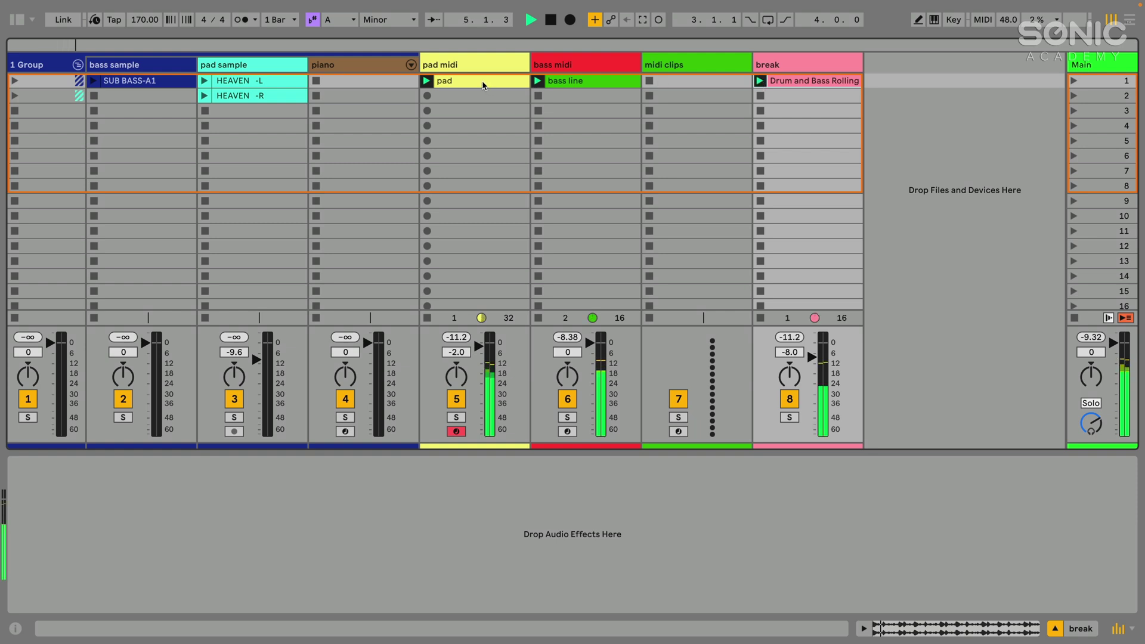
Rename the pad midi track's Sampler device as PD Heaven.
left_click(485, 85)
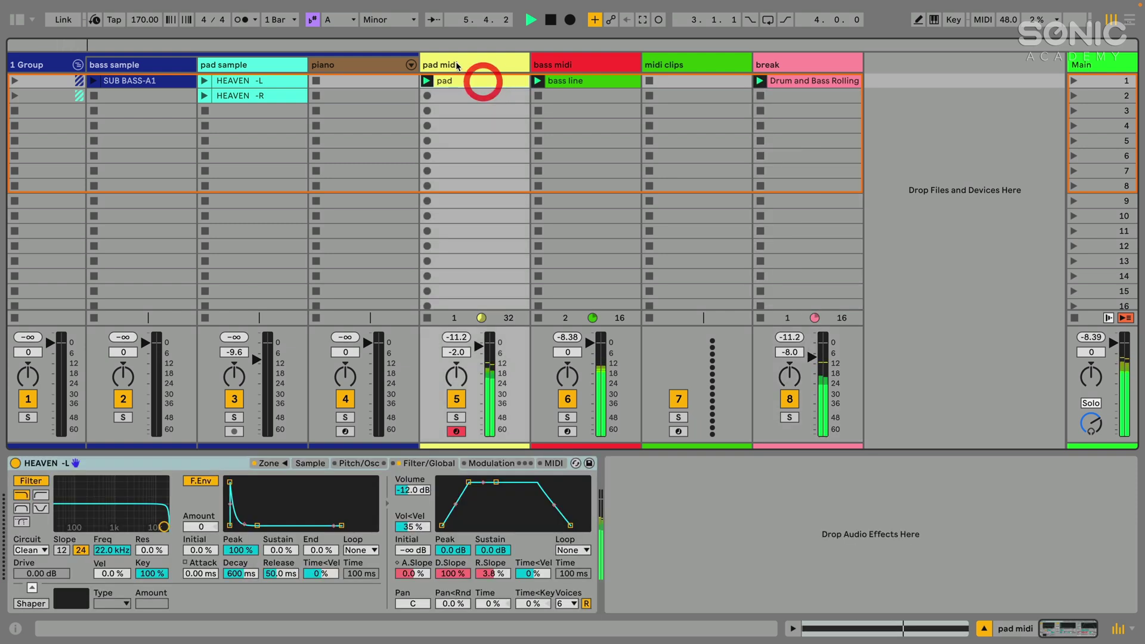
left_click(39, 463)
key("super+r")
type("PD")
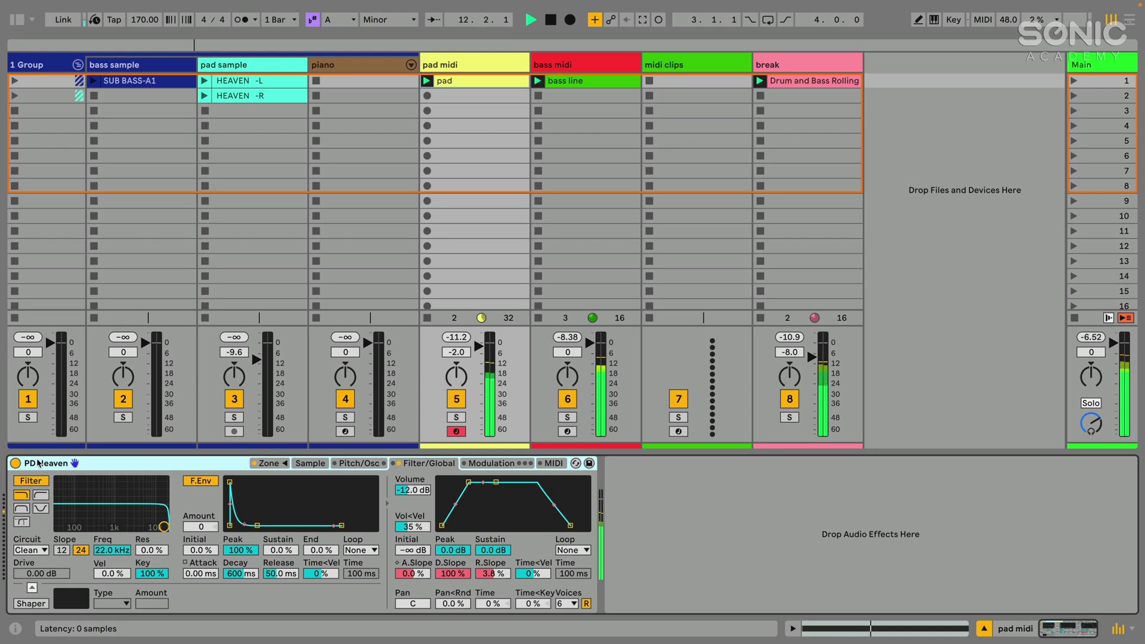
Show the Sampler's sample settings and lower the pad midi track's volume to -4.0 dB.
left_click(310, 464)
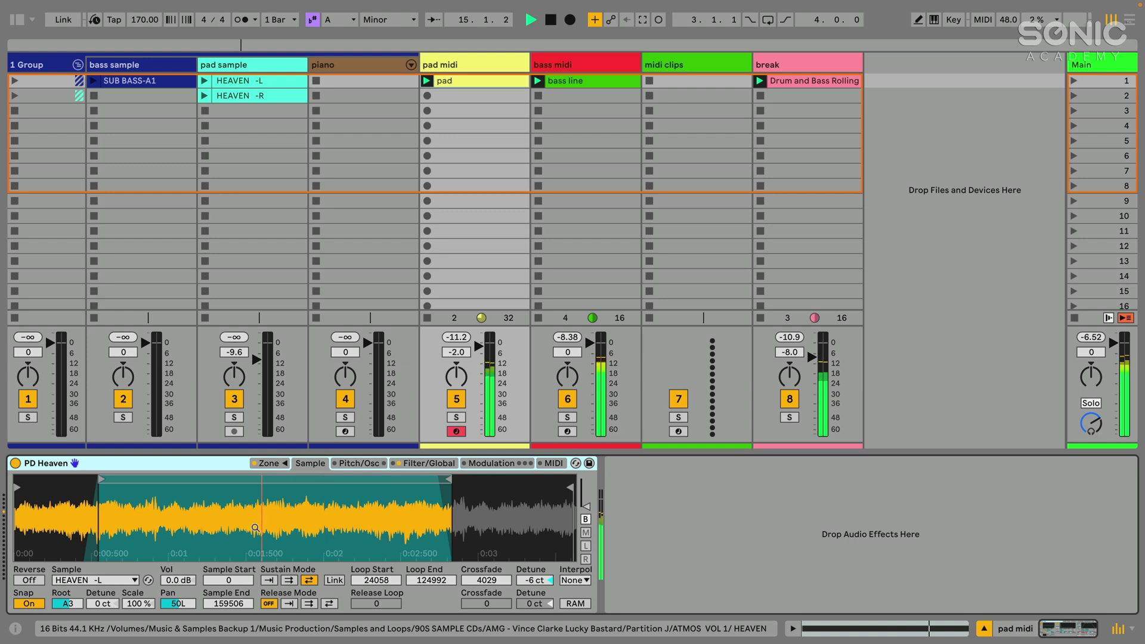
left_click_drag(479, 346, 479, 350)
Save the PD Heaven Sampler as a preset in the User Library, copying the files it uses from all locations.
left_click(140, 470)
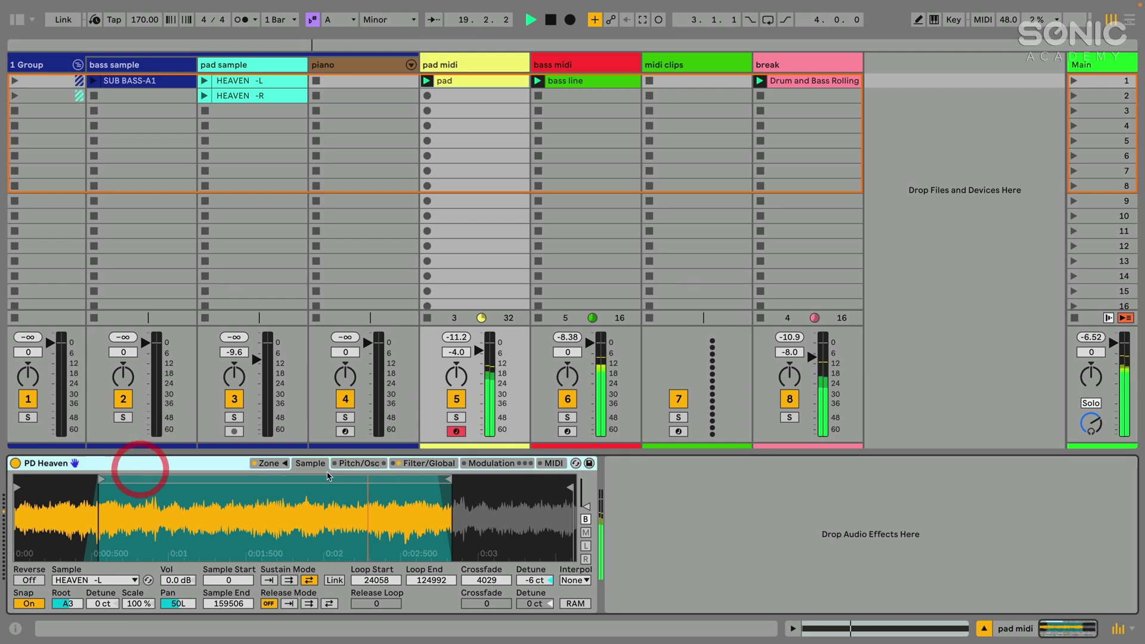
left_click(590, 464)
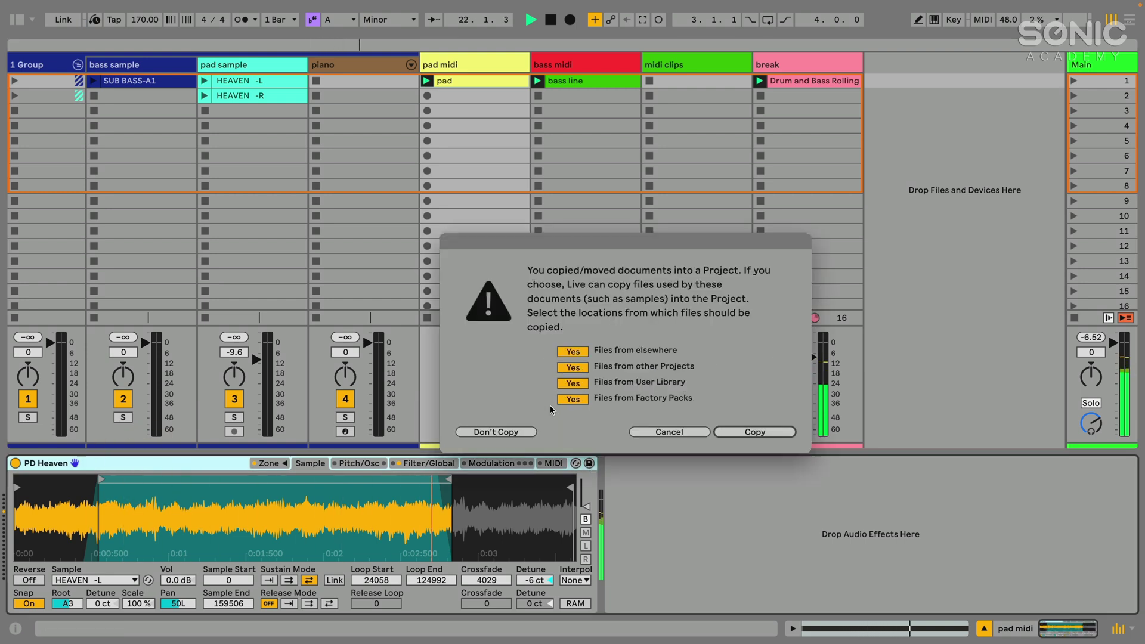
left_click(732, 434)
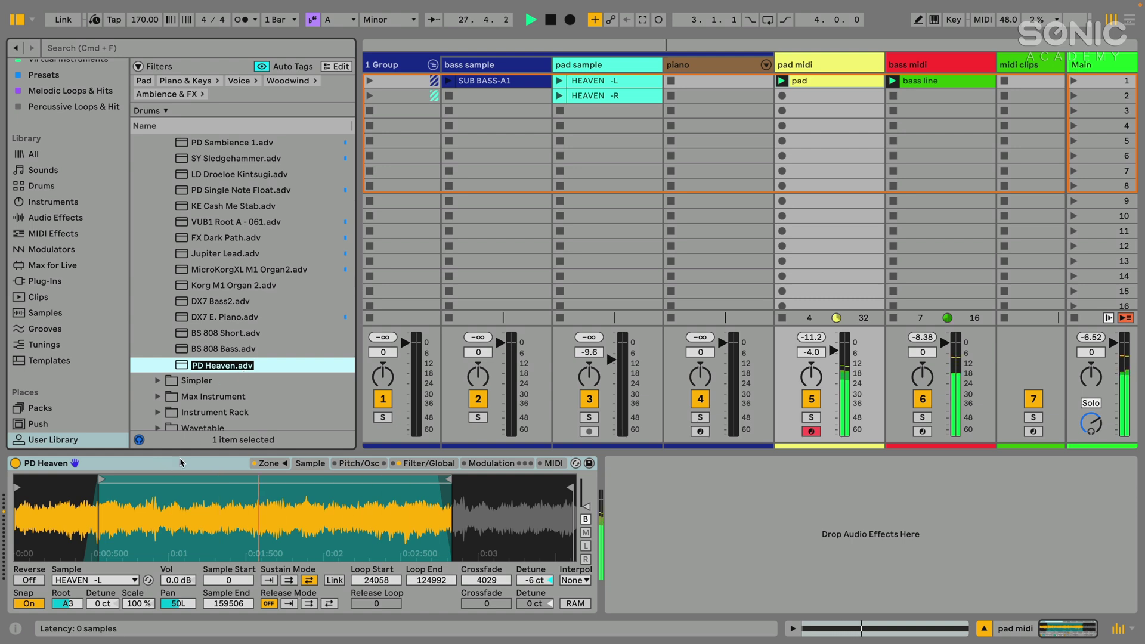
Keep PD Heaven as the preset name and overwrite the existing PD Heaven.adv file in the User Library.
key("Return")
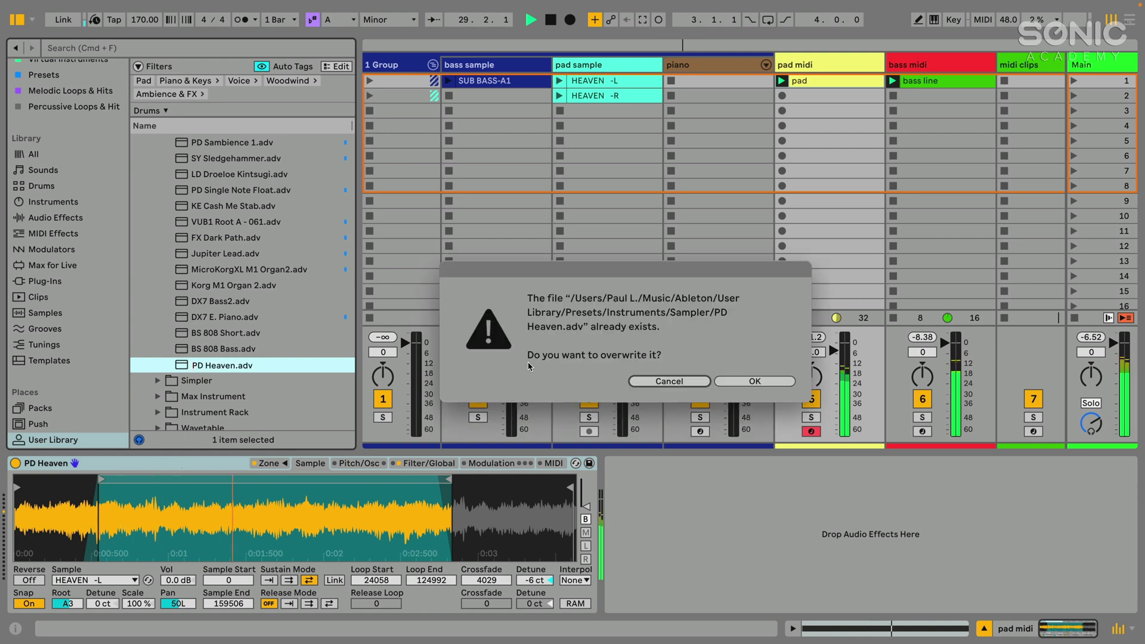
left_click(769, 385)
Collapse the Sampler, Instruments and Presets folders in the User Library and locate the imported HEAVEN samples.
scroll(230, 371, "up", 3)
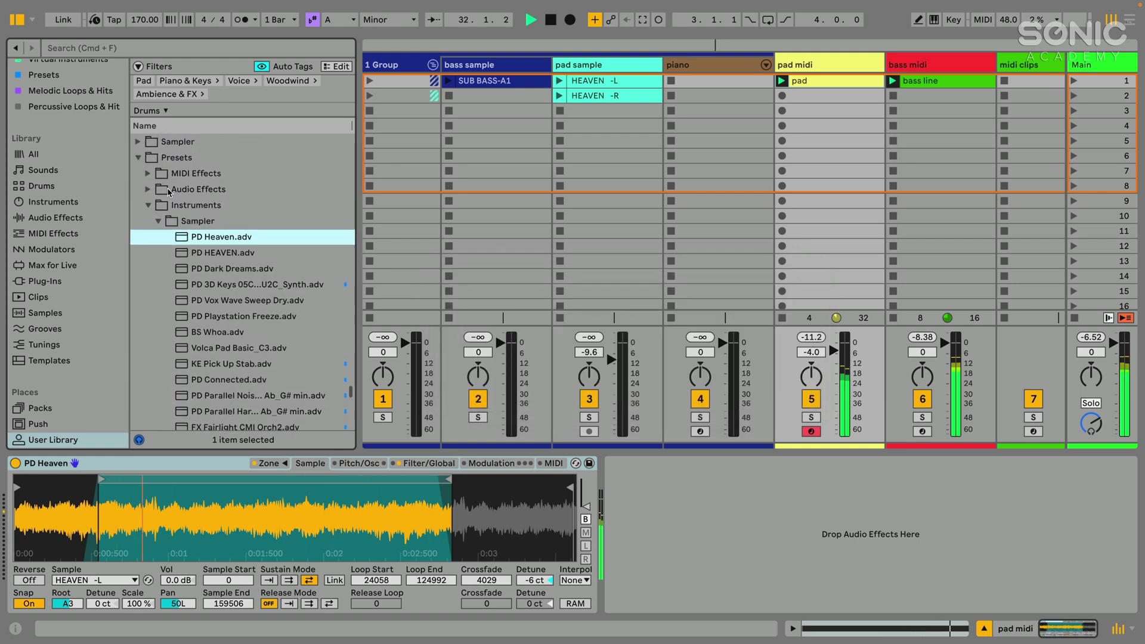
left_click(155, 222)
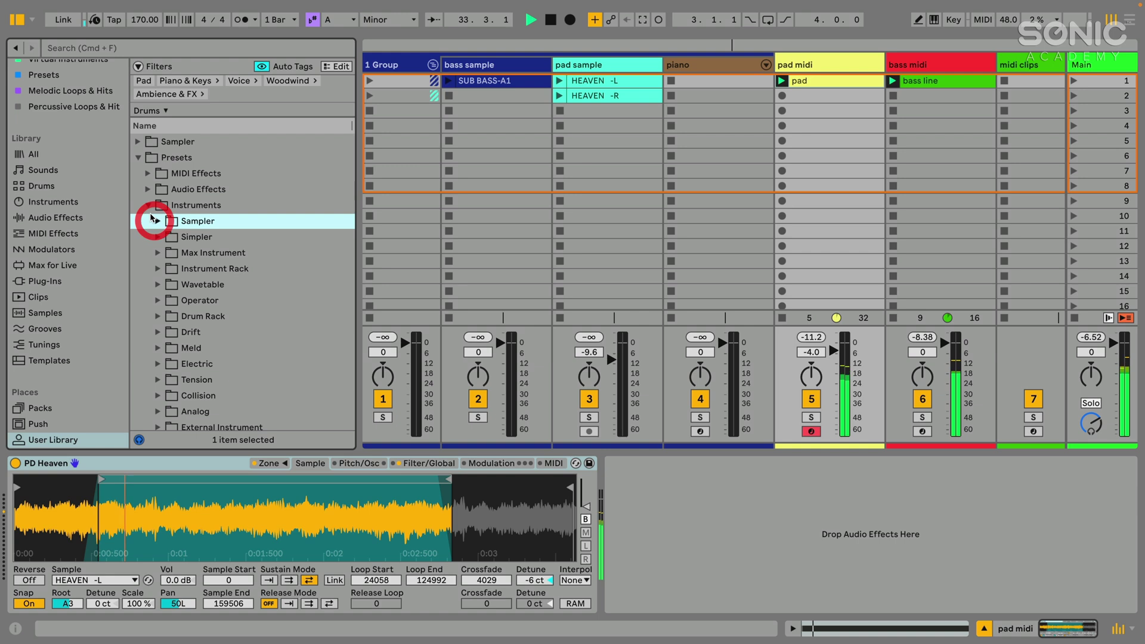
left_click(149, 205)
scroll(156, 298, "up", 1)
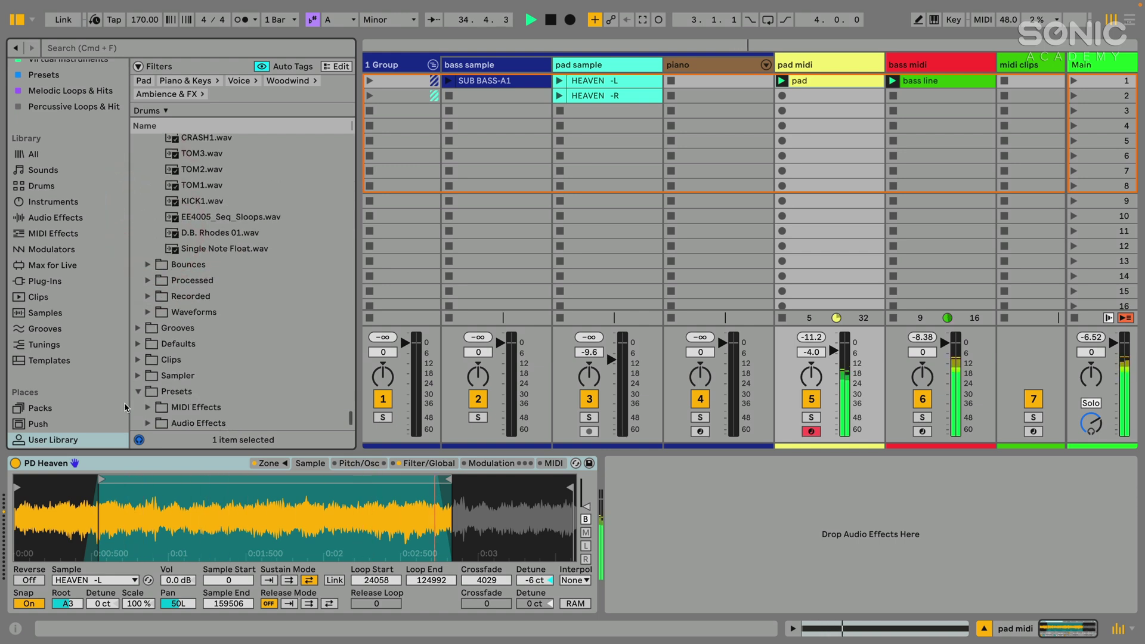
left_click(138, 389)
scroll(138, 387, "up", 4)
scroll(155, 299, "up", 15)
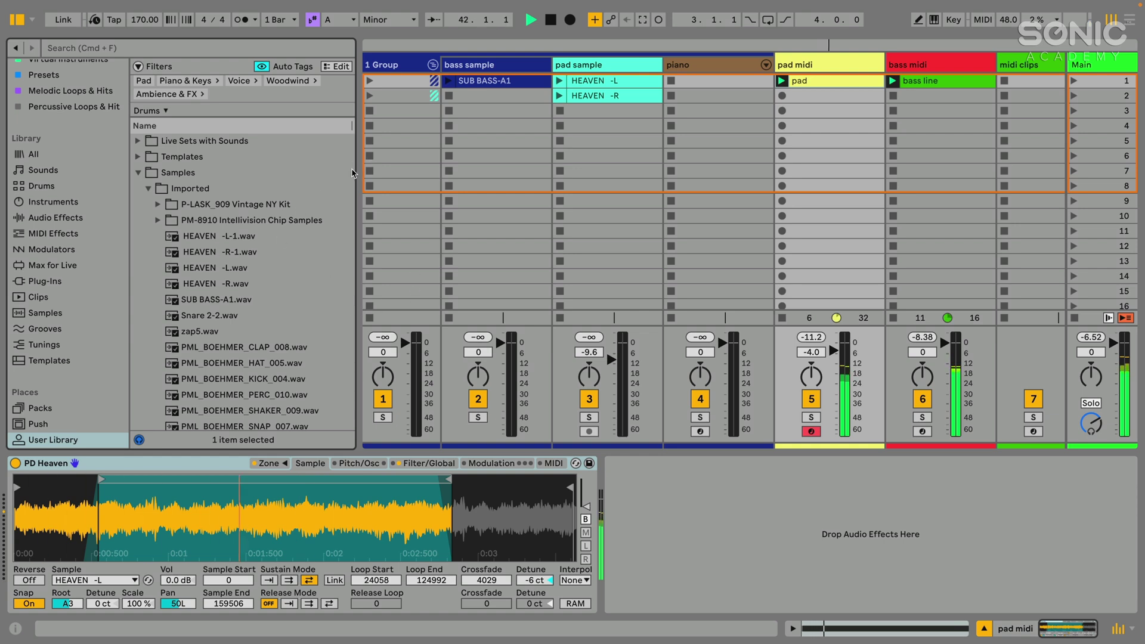
Narrow the browser, and hide it to make room for all the session tracks.
left_click_drag(357, 175, 313, 174)
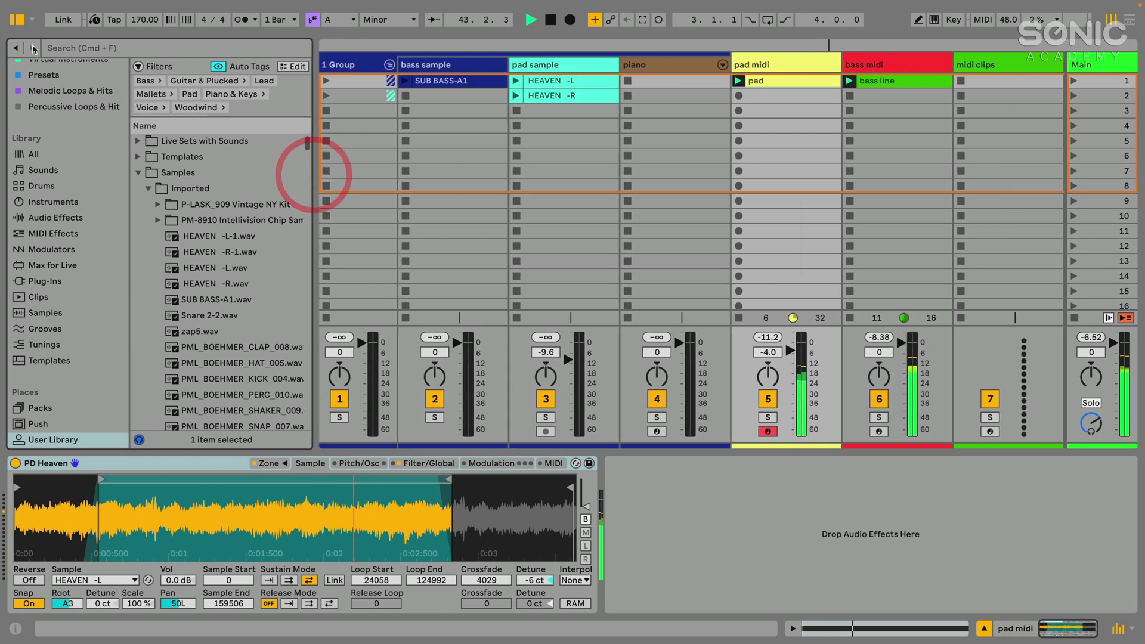
left_click(23, 22)
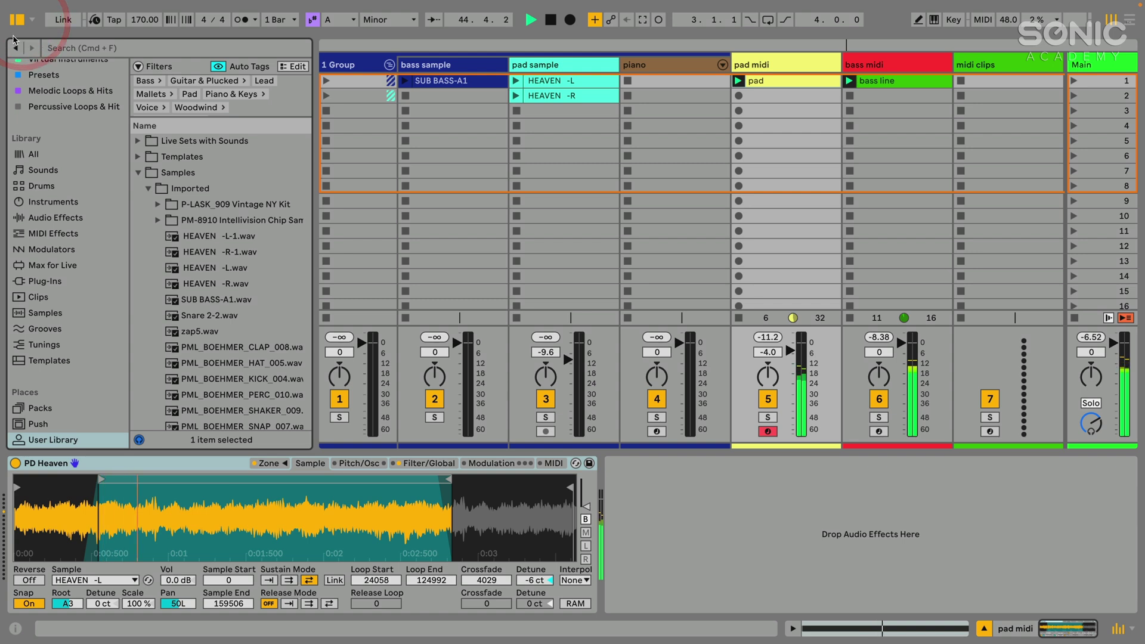
left_click(18, 21)
Select the PD Heaven Sampler device on the pad midi track.
left_click(142, 464)
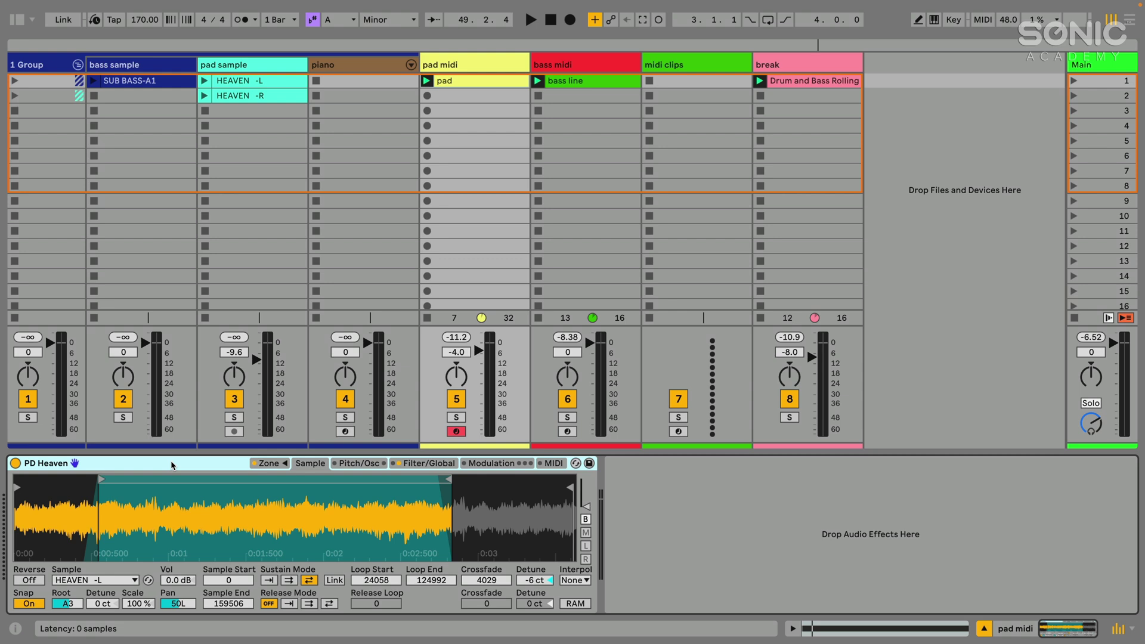
mouse_move(16, 488)
left_mouse_down()
mouse_move(42, 488)
mouse_move(17, 488)
left_mouse_up()
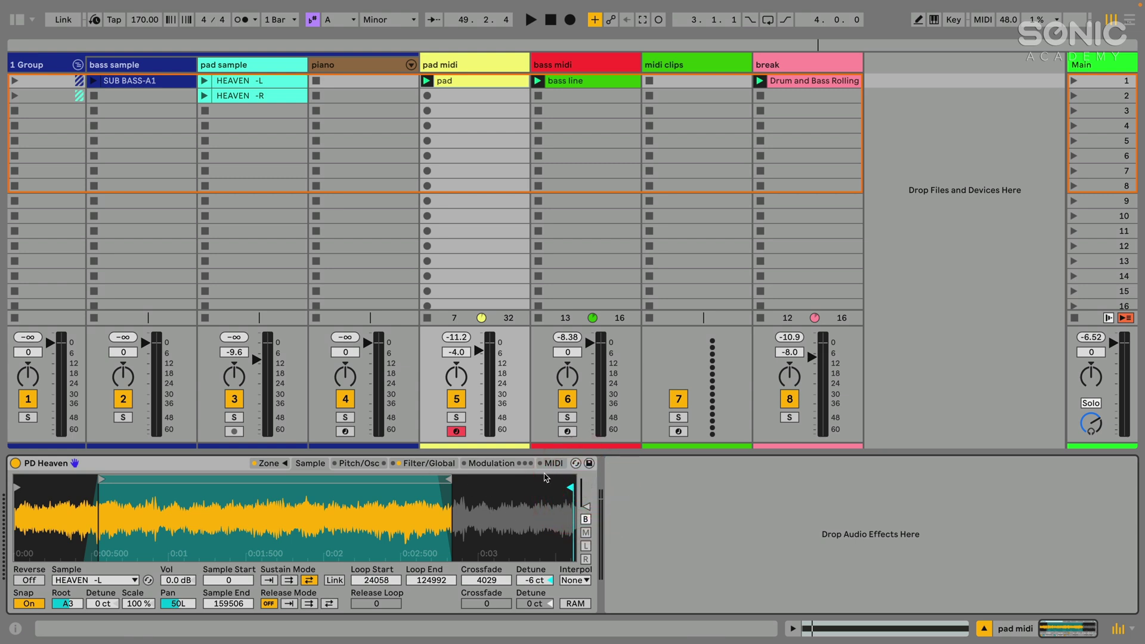
left_click(224, 466)
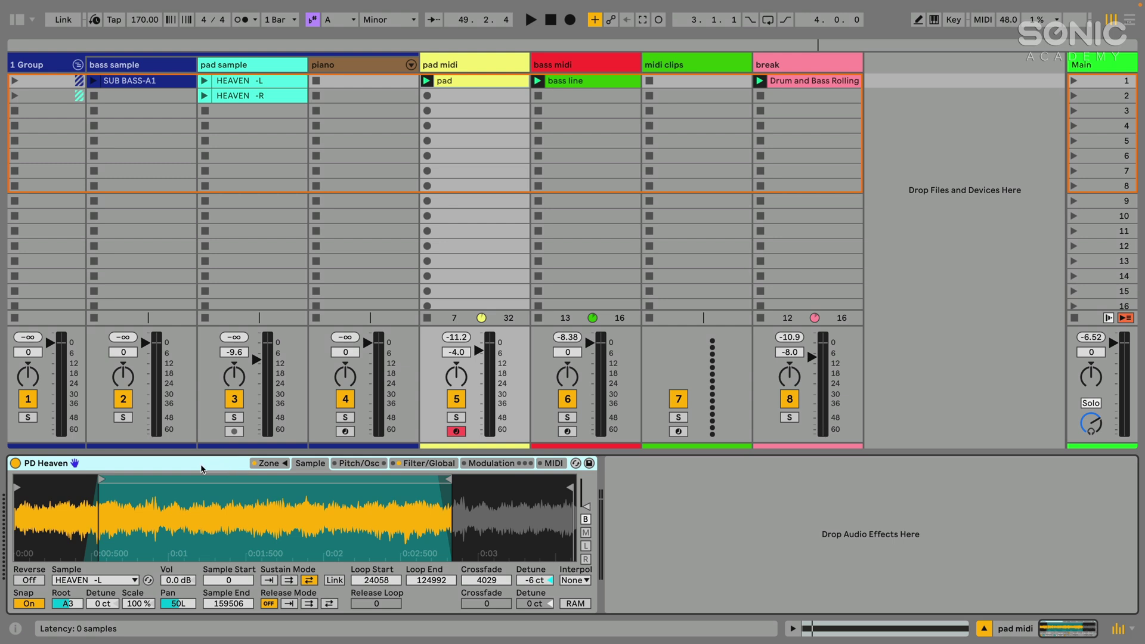